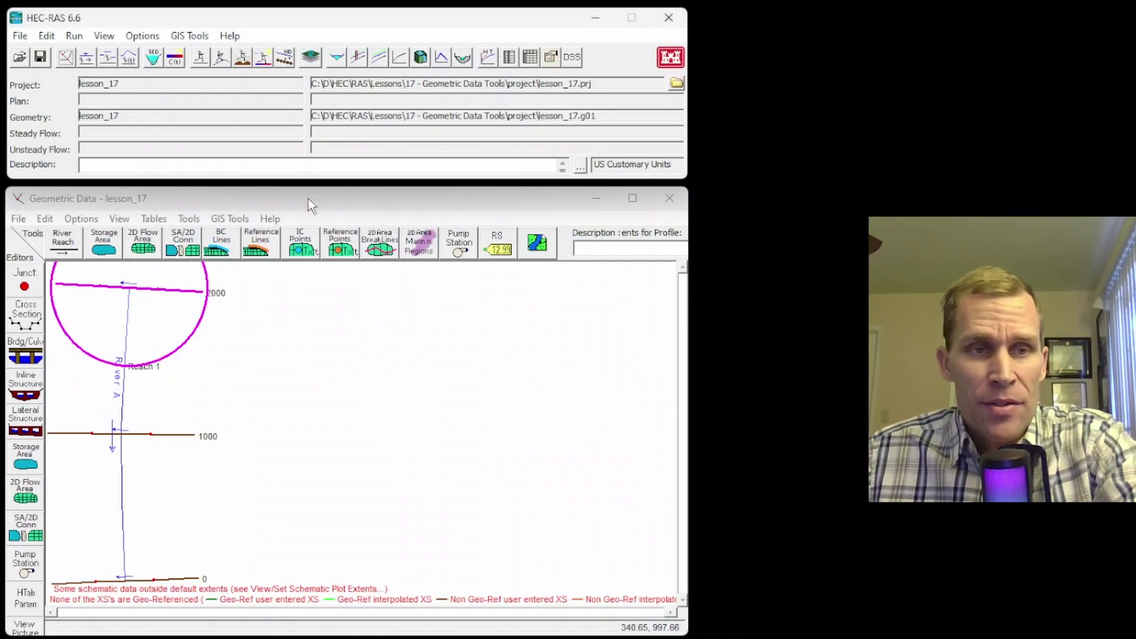
- Preview the graphical and tabular cross section editors, then close both
left_click(309, 197)
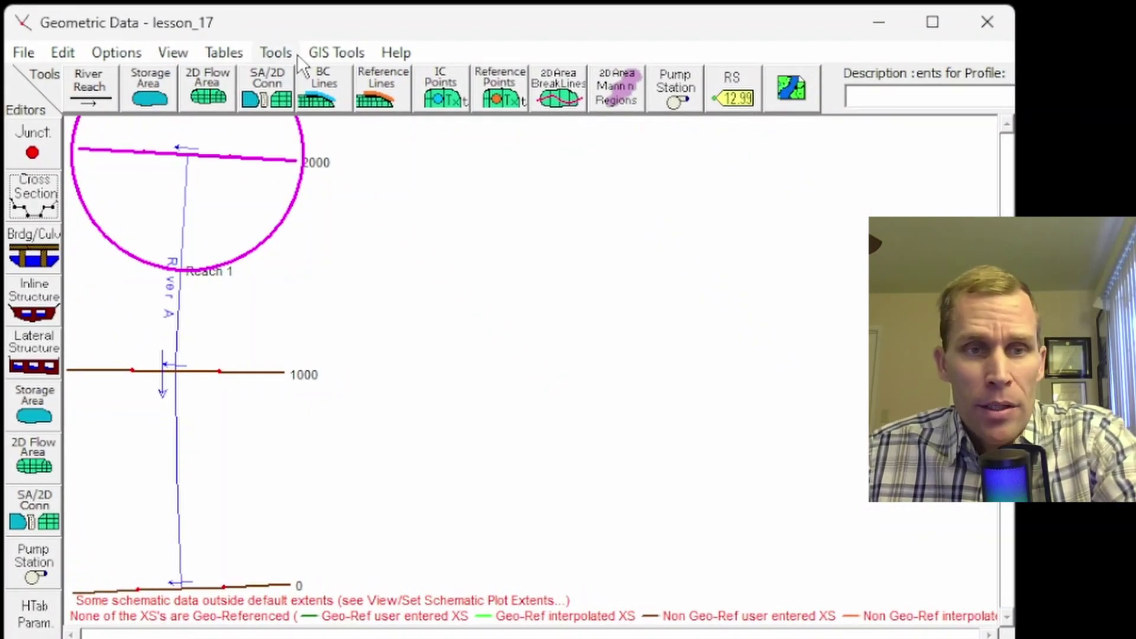
left_click(275, 53)
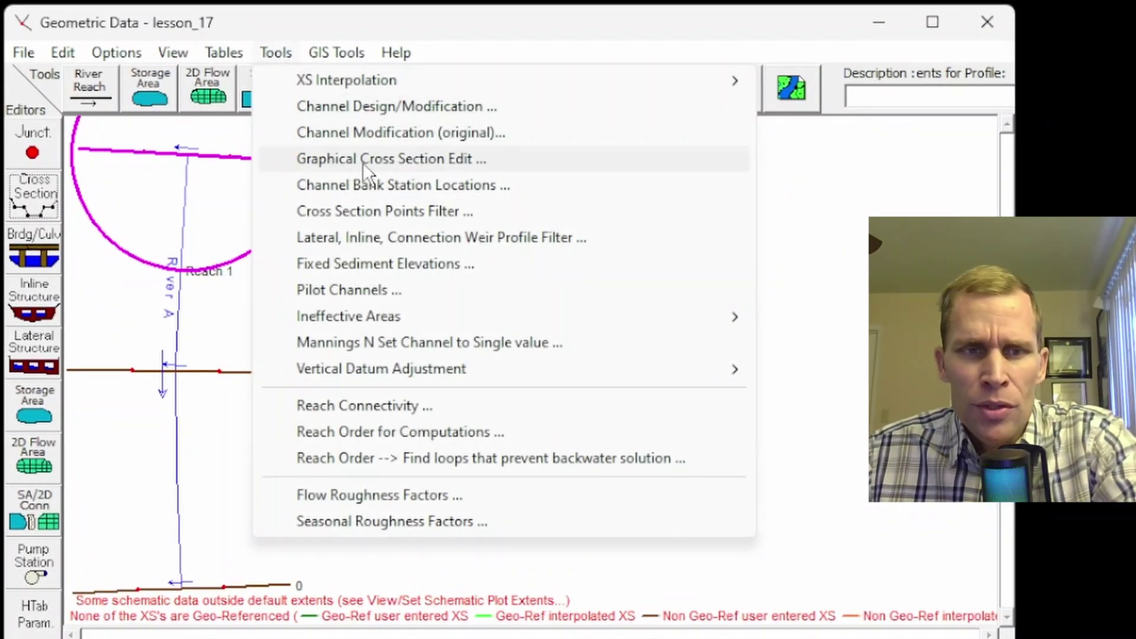
left_click(388, 162)
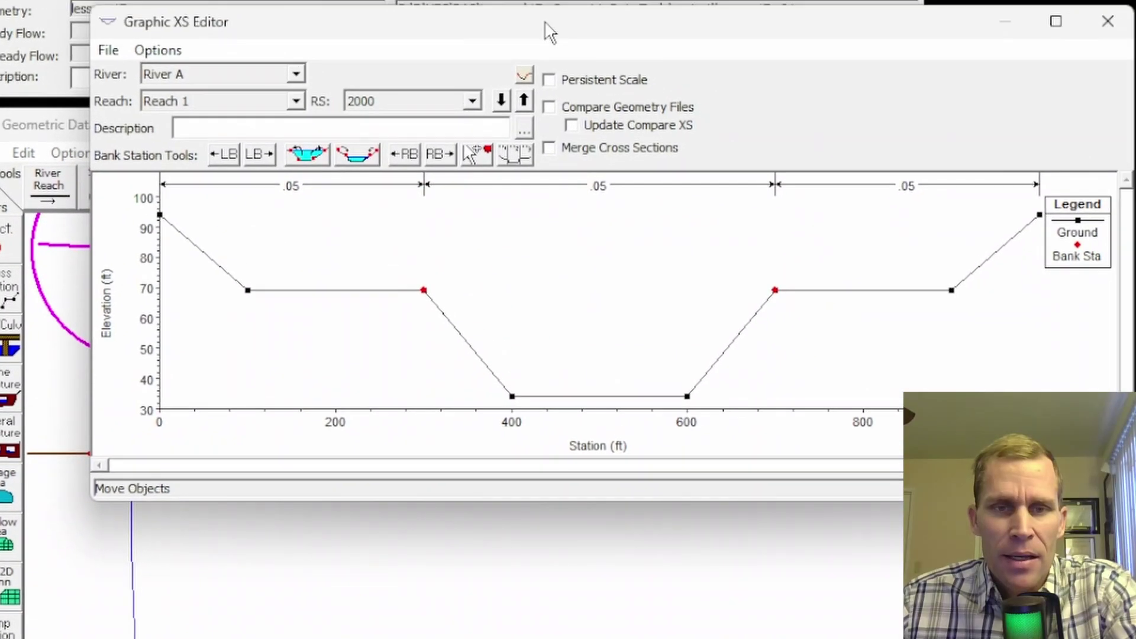
left_click_drag(543, 30, 513, 19)
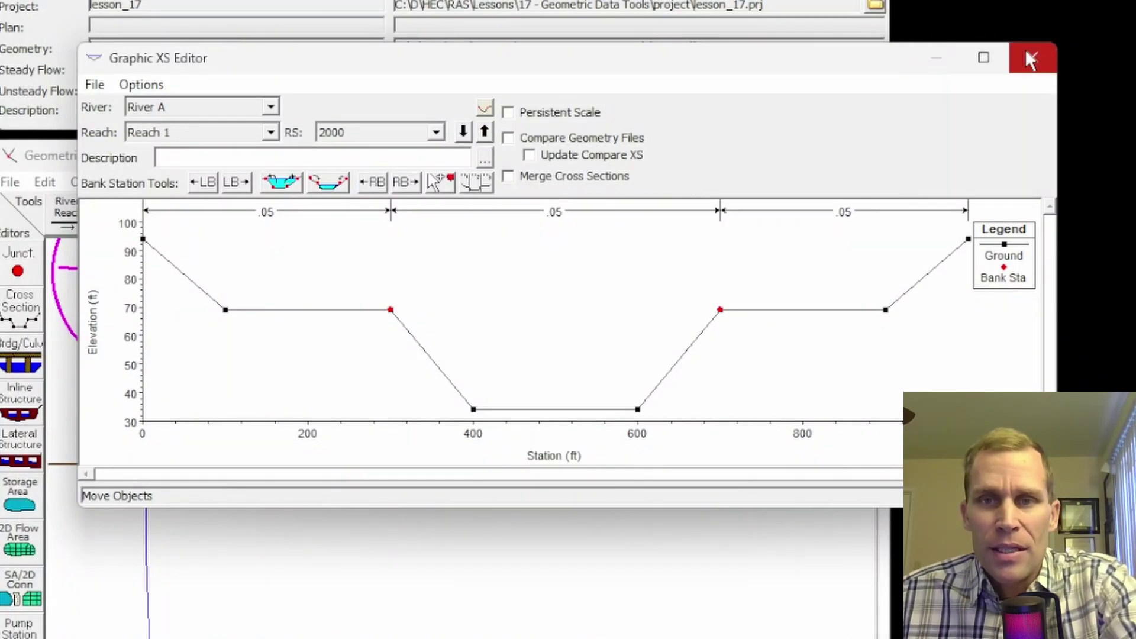
left_click(1031, 59)
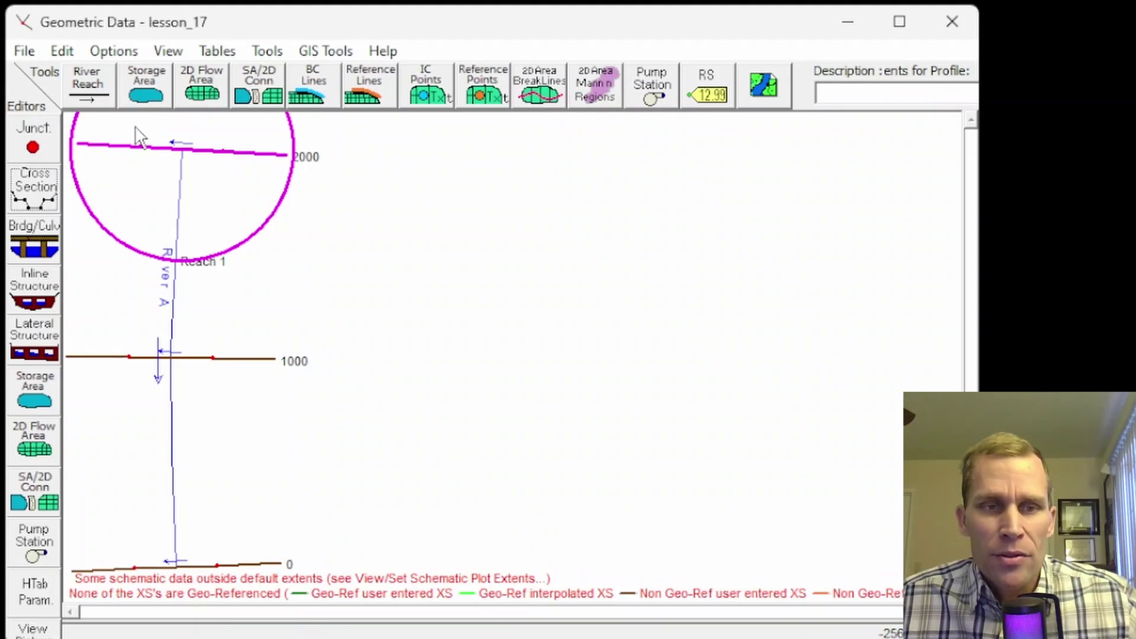
left_click(36, 183)
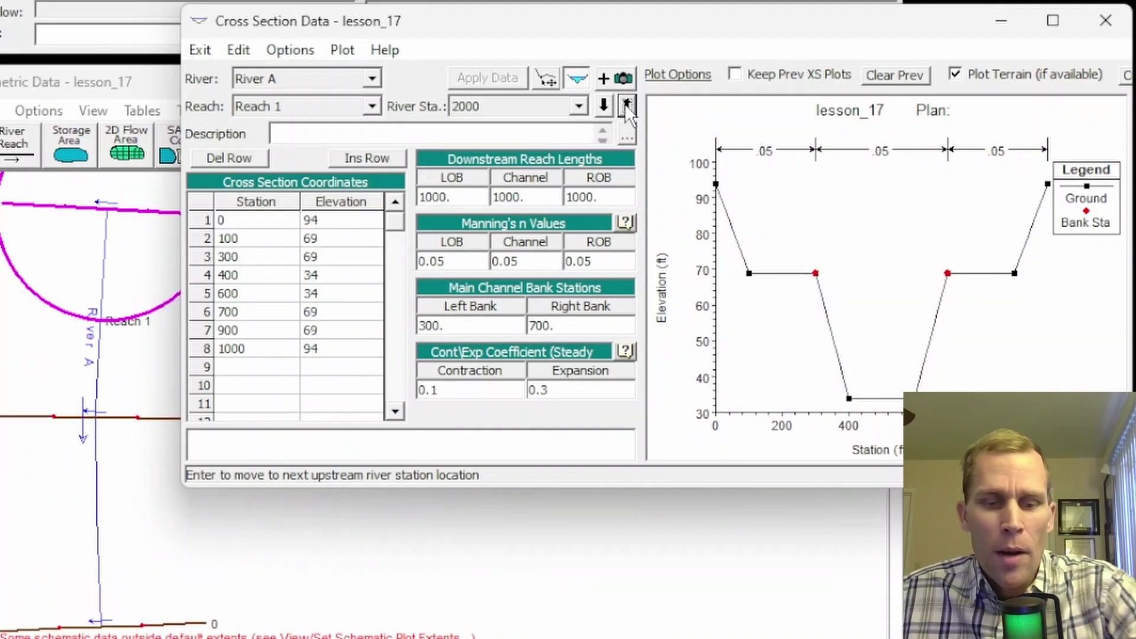
left_click_drag(720, 24, 678, 38)
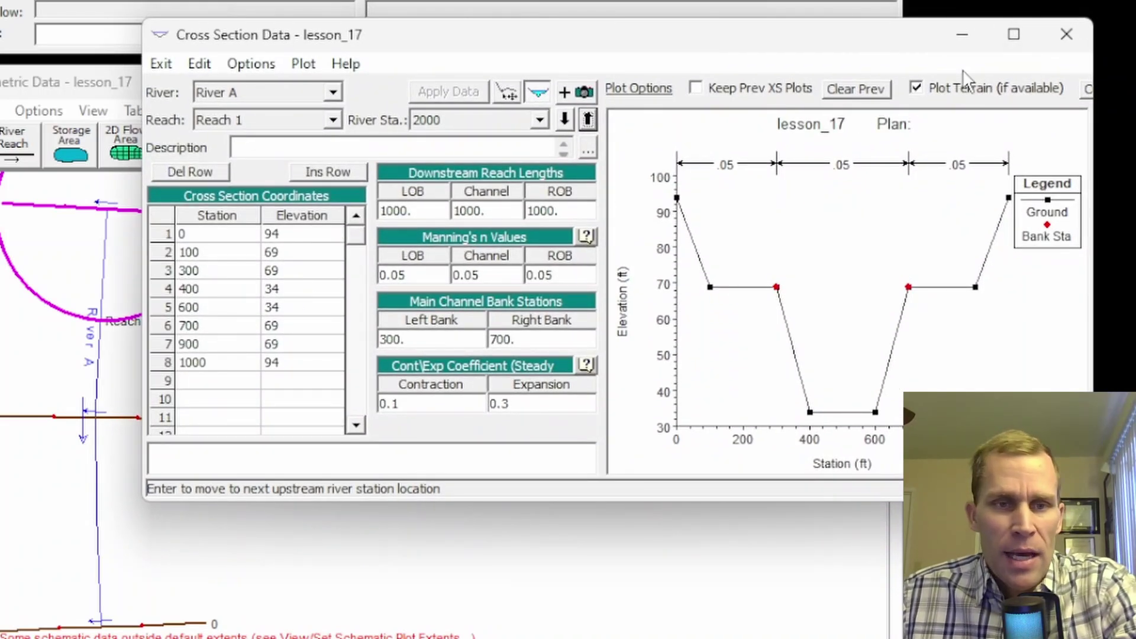
left_click(1067, 33)
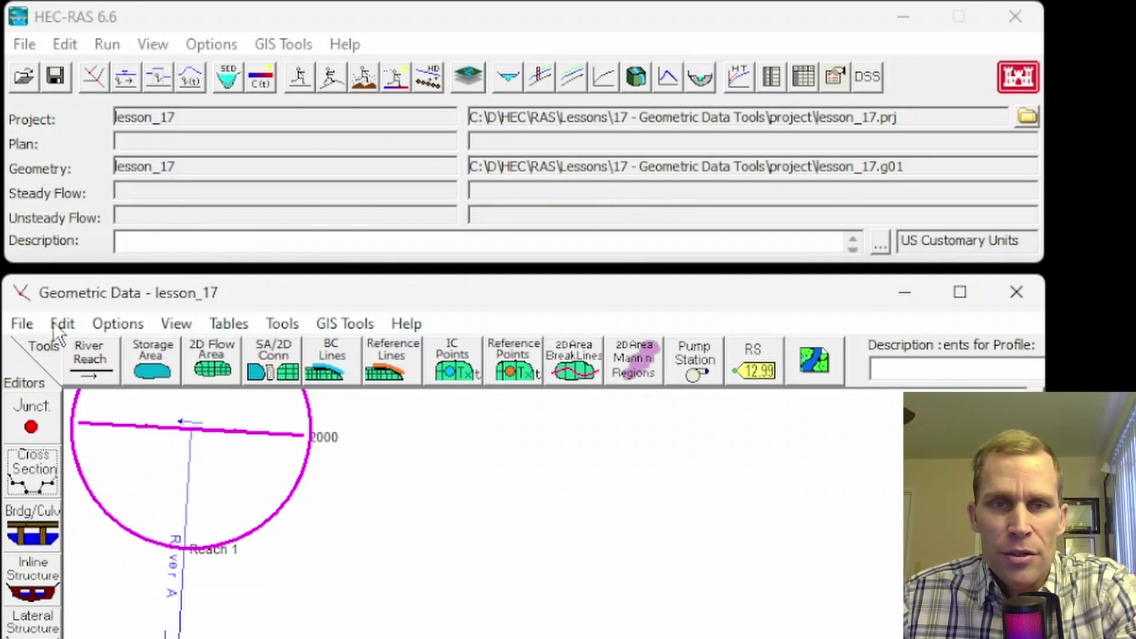
- Save the geometry as a new copy titled lesson_17_mod1
left_click(23, 324)
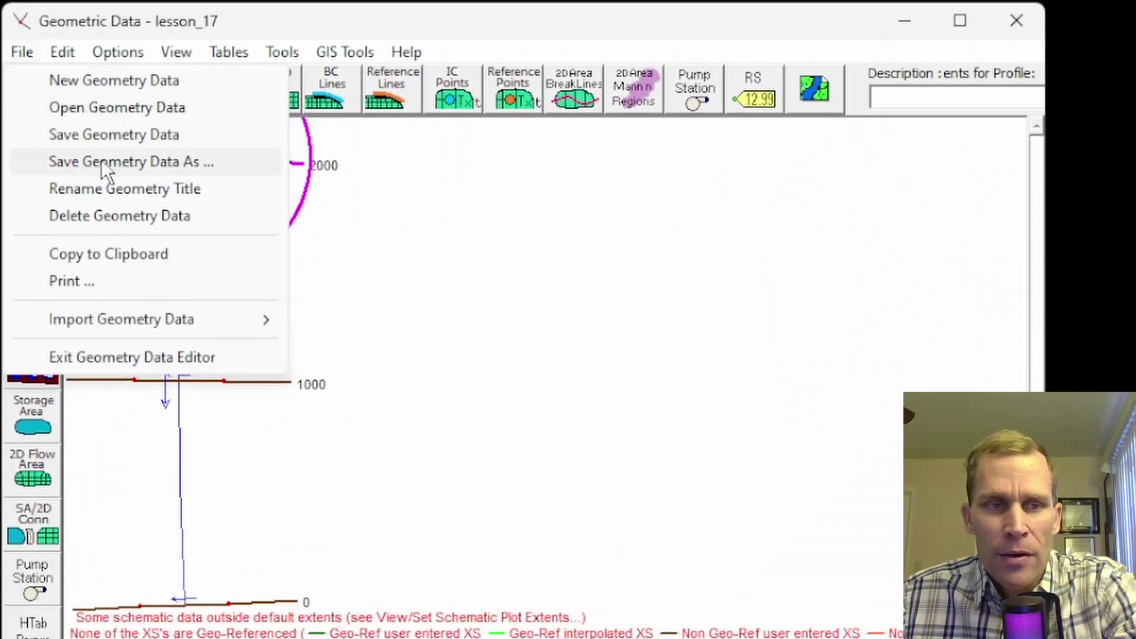
left_click(111, 164)
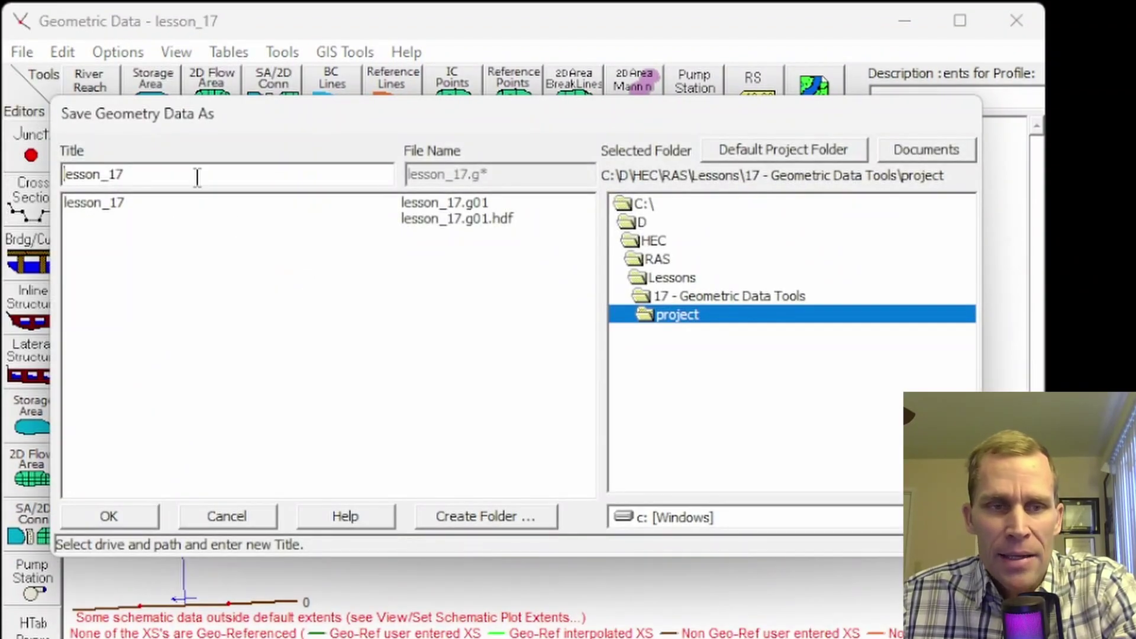
type("_")
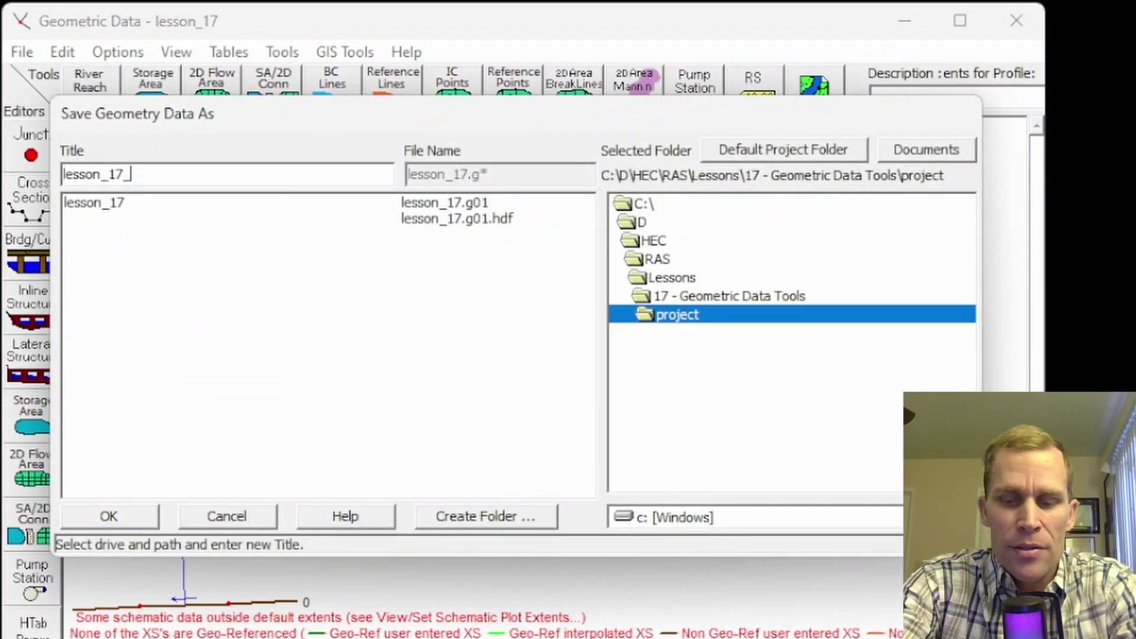
type("mod1")
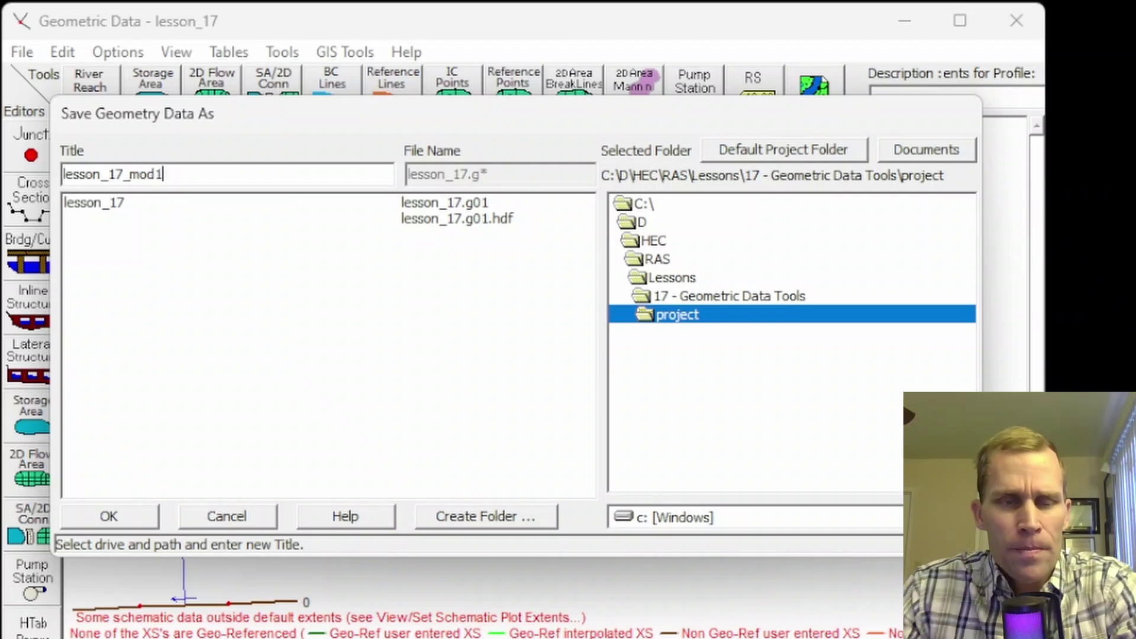
left_click(129, 517)
left_click_drag(214, 20, 215, 292)
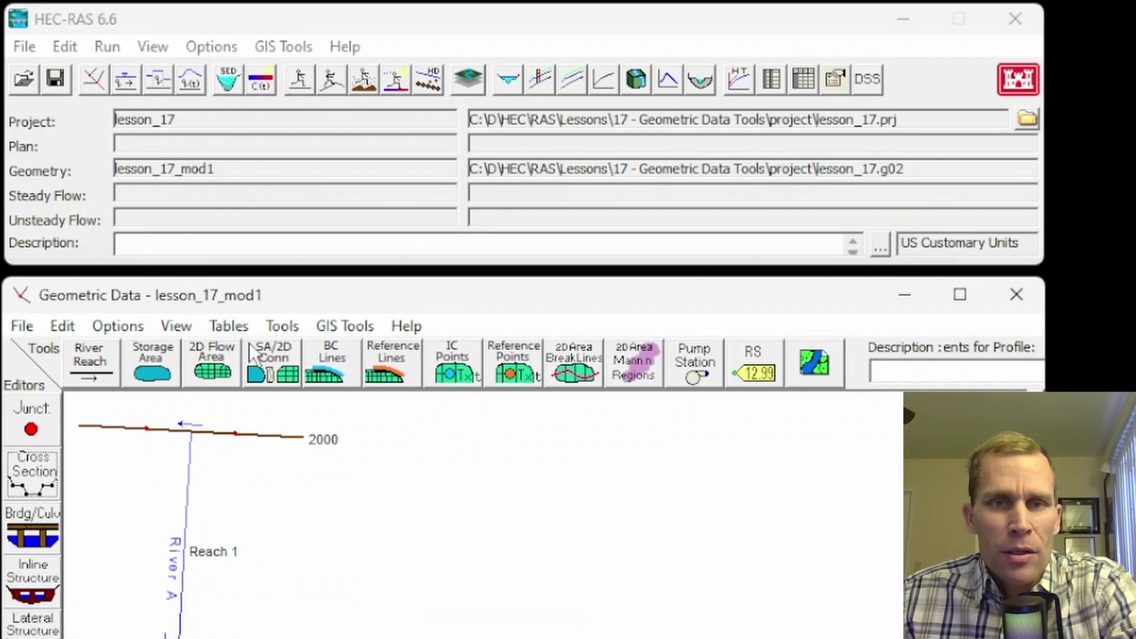
- Open the Graphical Cross Section Editor and browse River A, Reach 1 from station 0 back to 2000
left_click(281, 327)
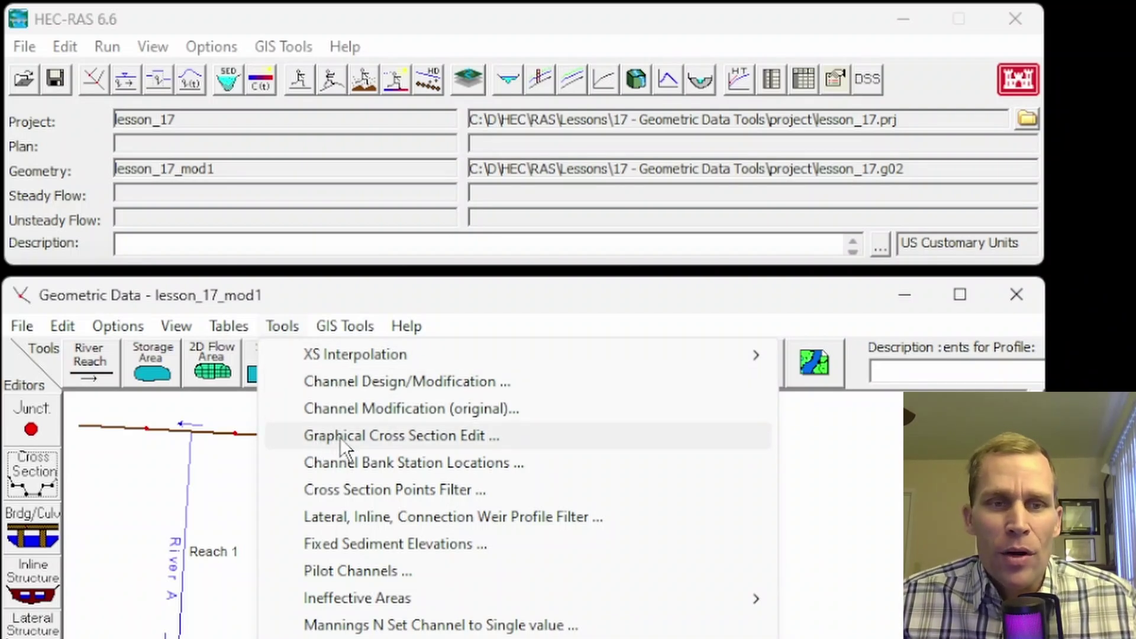
left_click(398, 434)
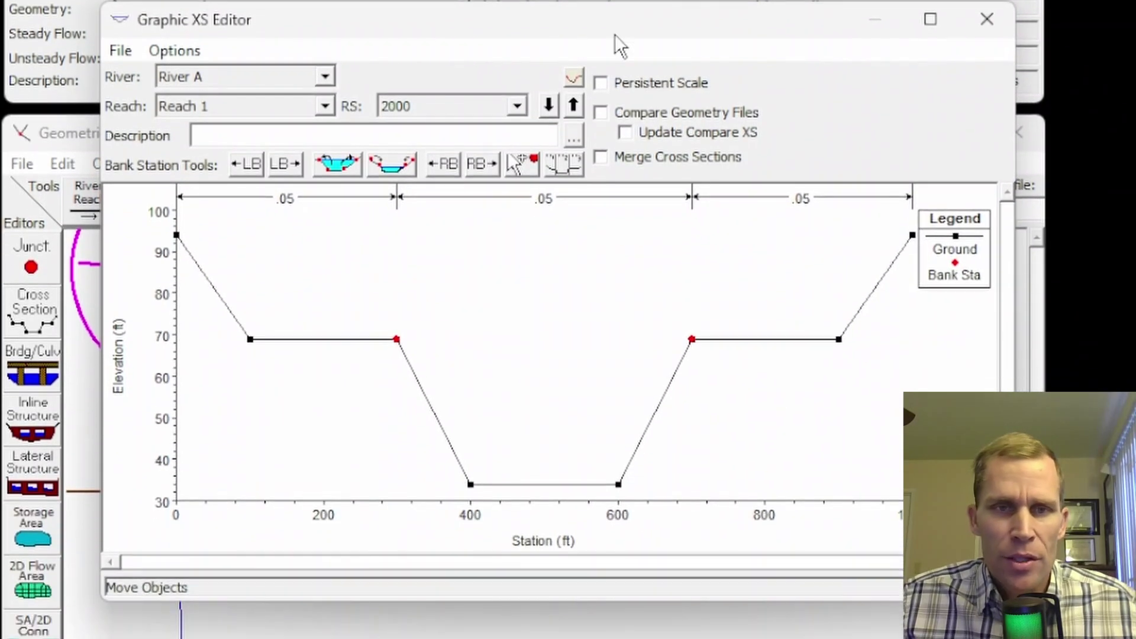
mouse_move(678, 20)
left_mouse_down()
mouse_move(710, 49)
mouse_move(505, 57)
left_mouse_up()
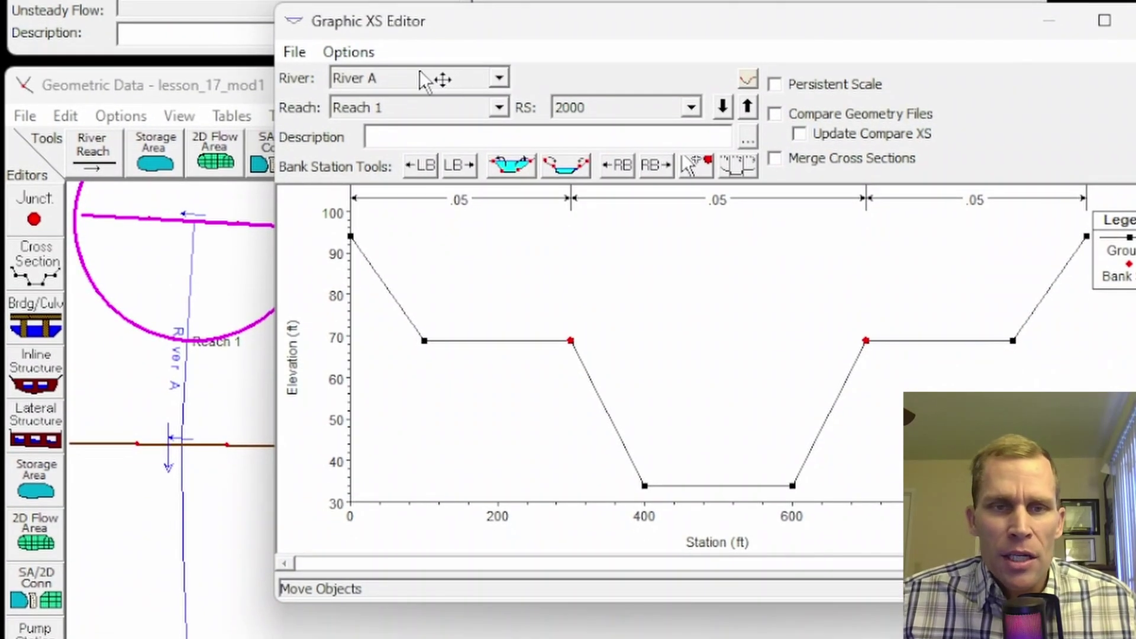
left_click(436, 82)
left_click(416, 114)
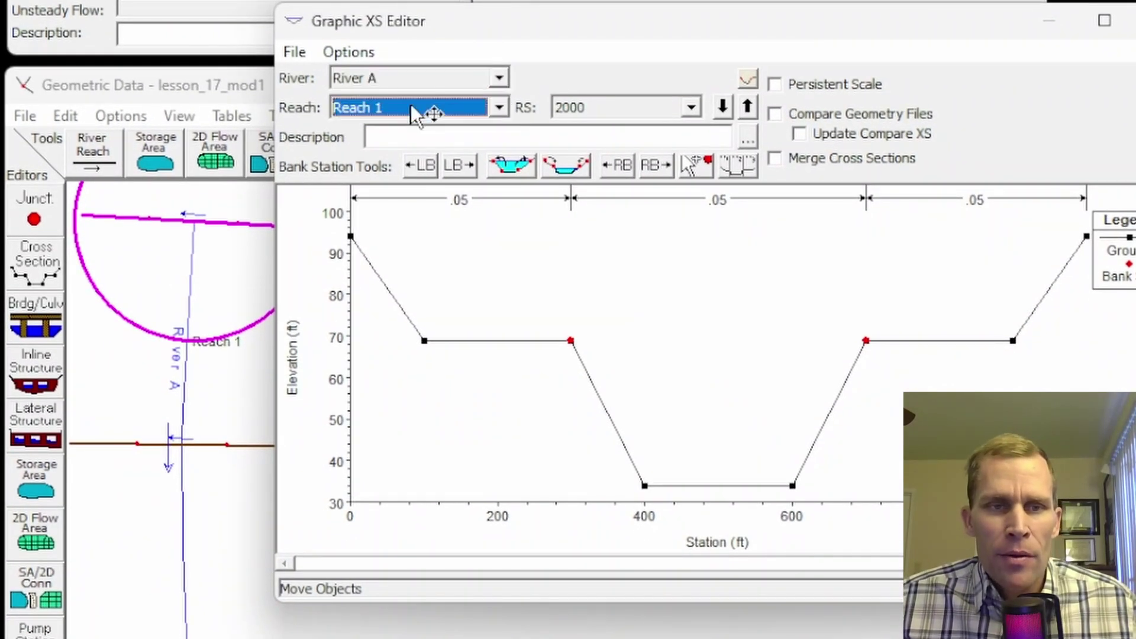
left_click(691, 106)
left_click(613, 144)
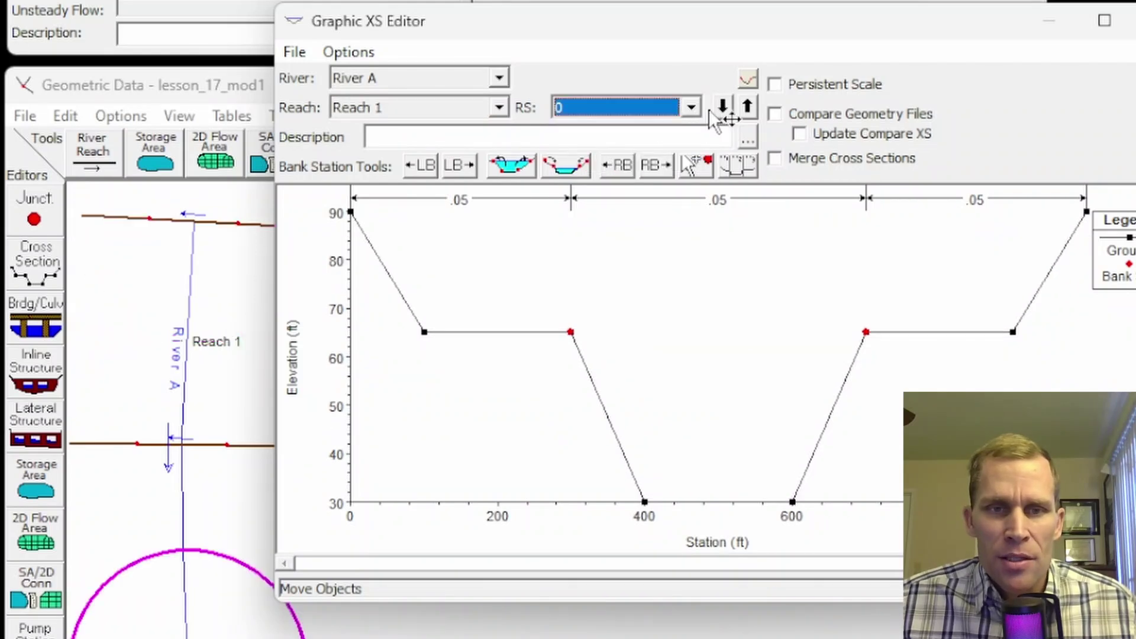
left_click(748, 107)
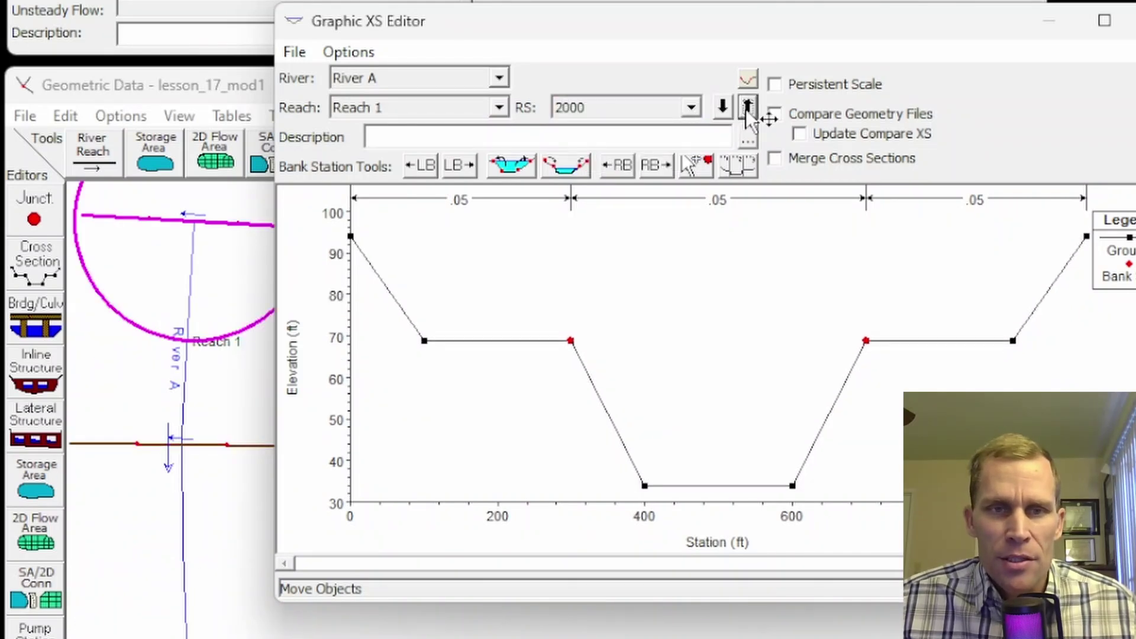
left_click_drag(552, 25, 578, 26)
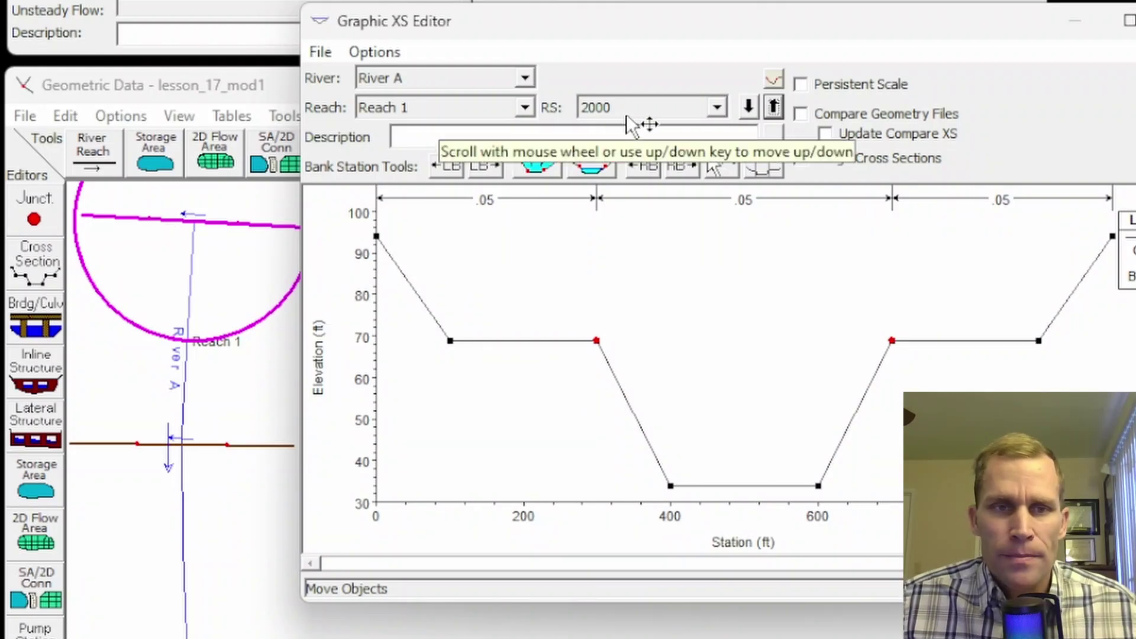
left_click(321, 52)
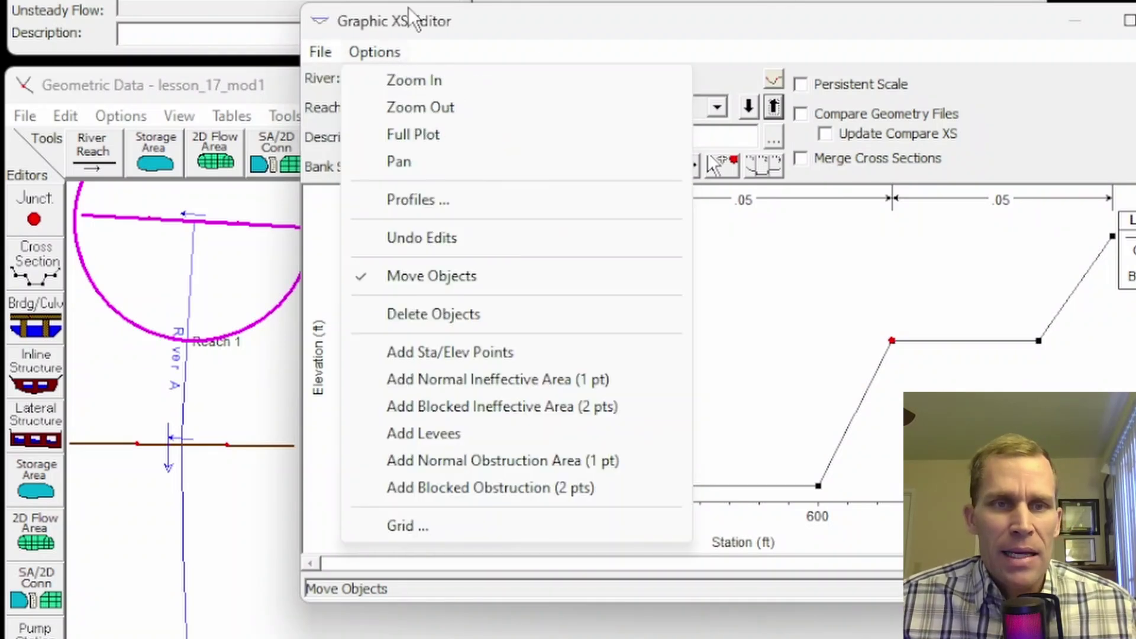
left_click(469, 18)
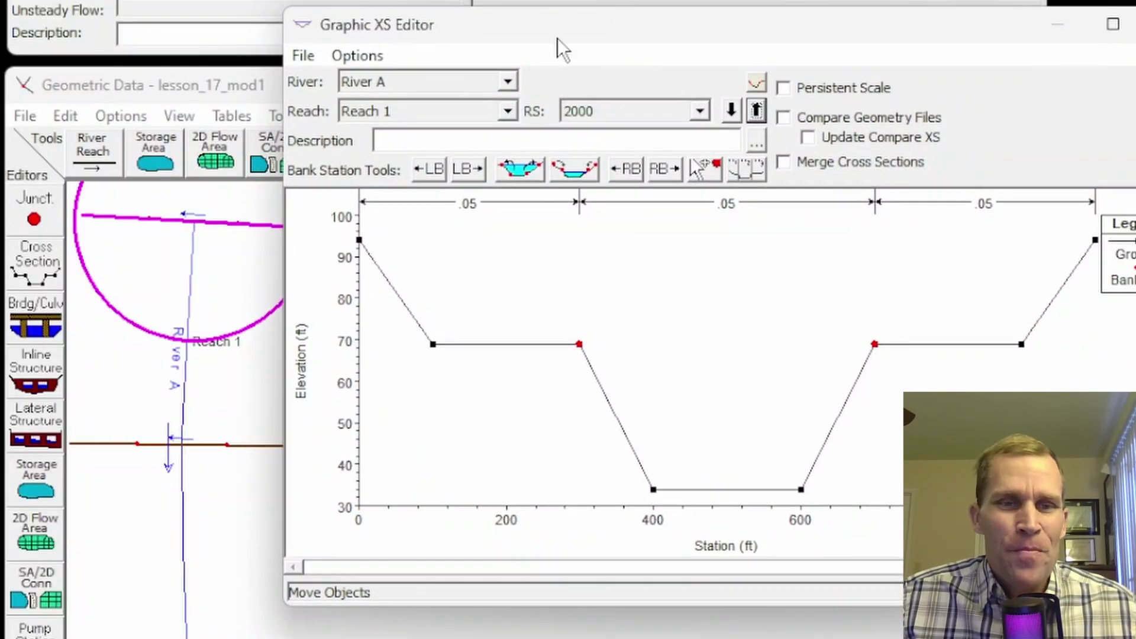
left_click(357, 55)
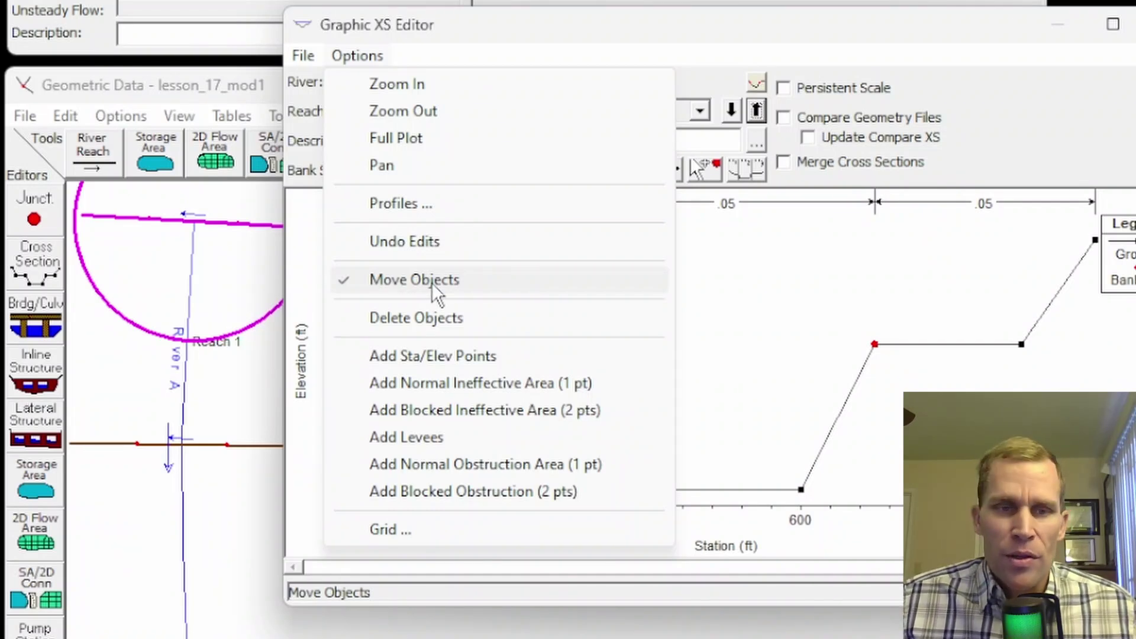
left_click(404, 280)
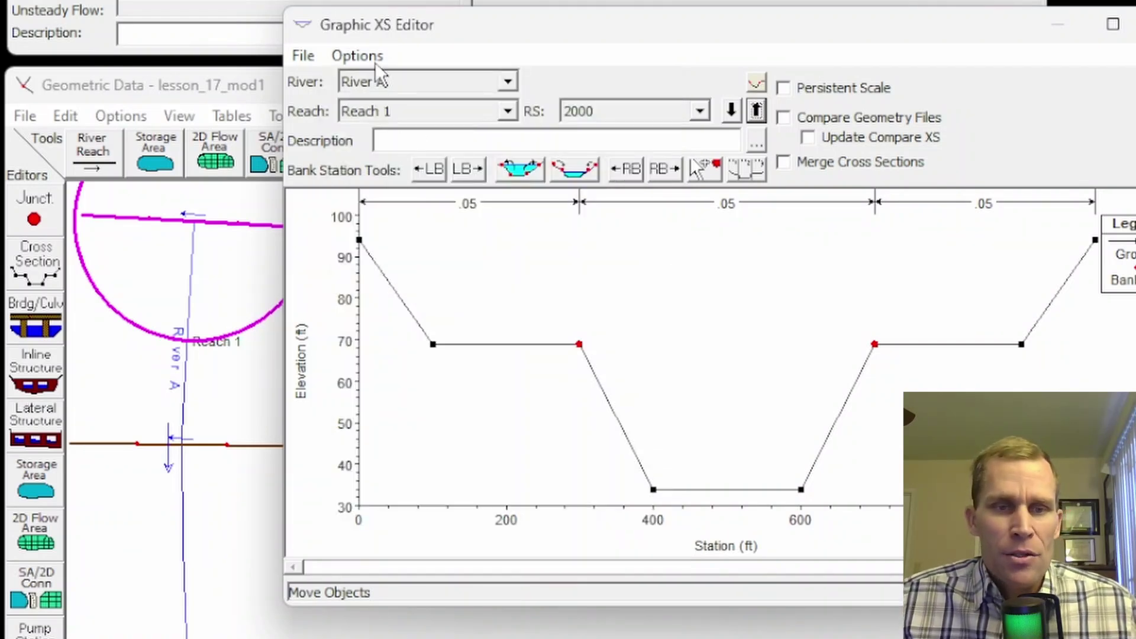
left_click(358, 55)
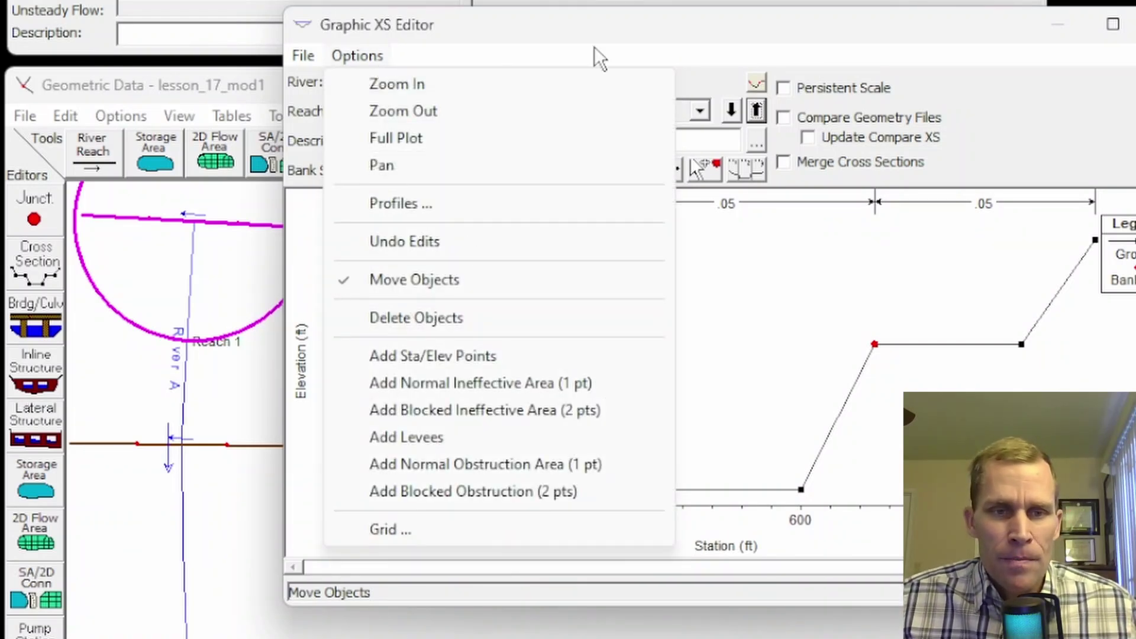
left_click(680, 33)
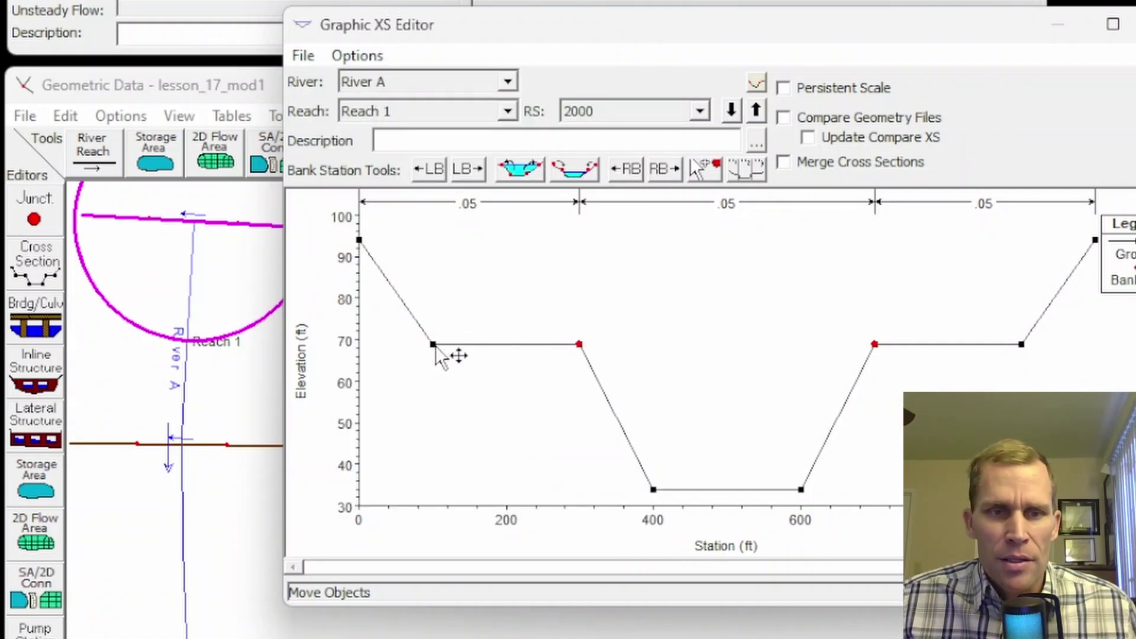
left_click_drag(435, 348, 457, 347)
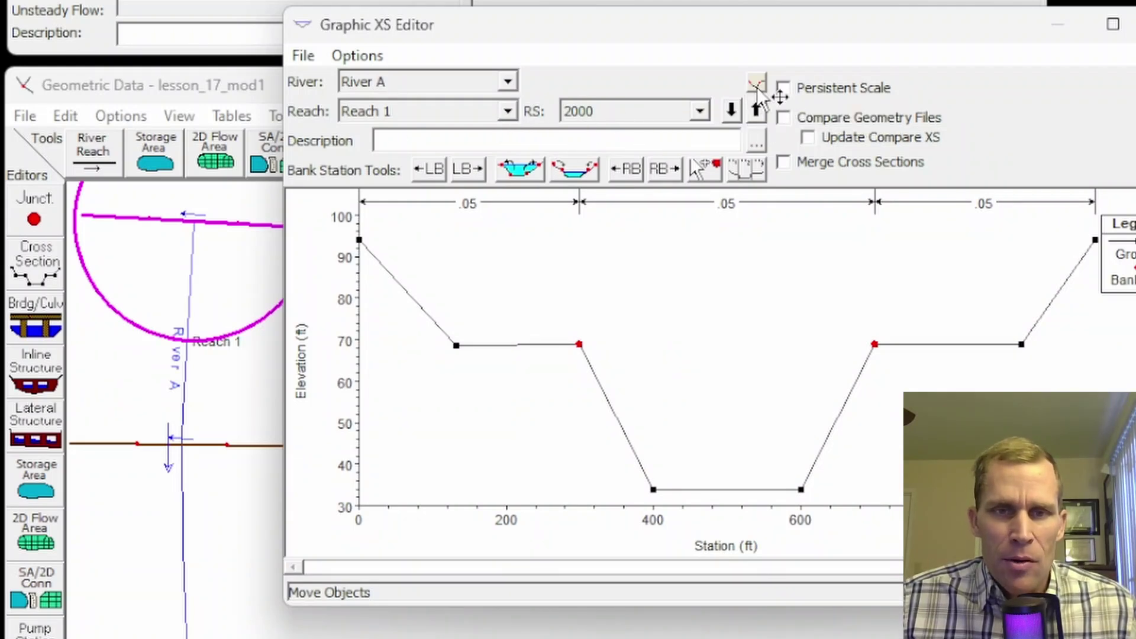
left_click(755, 85)
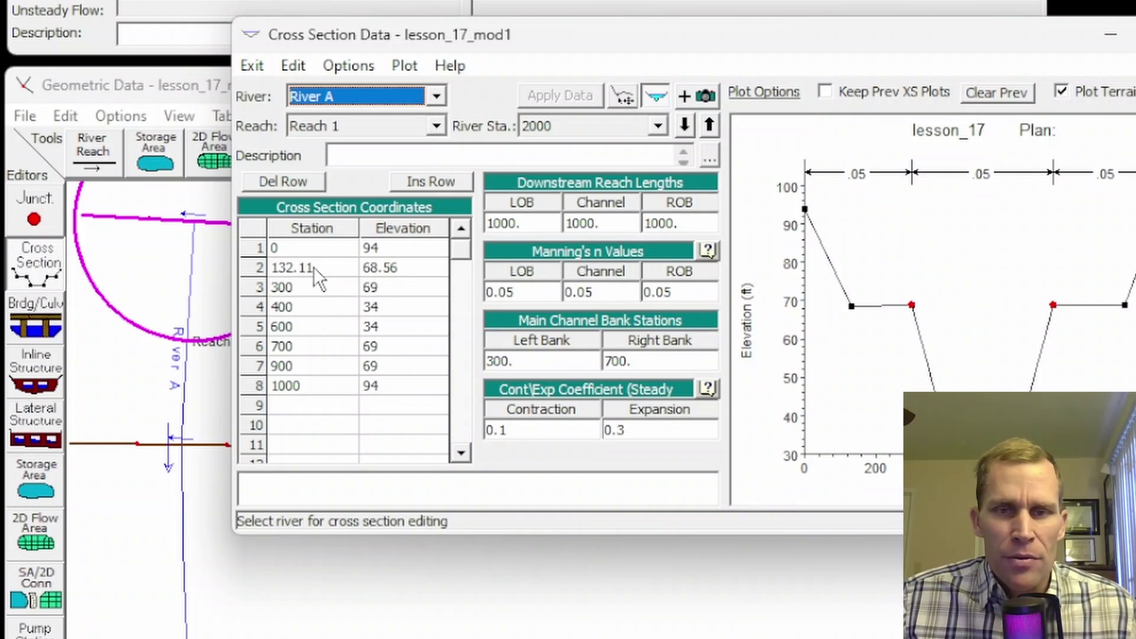
left_click(222, 380)
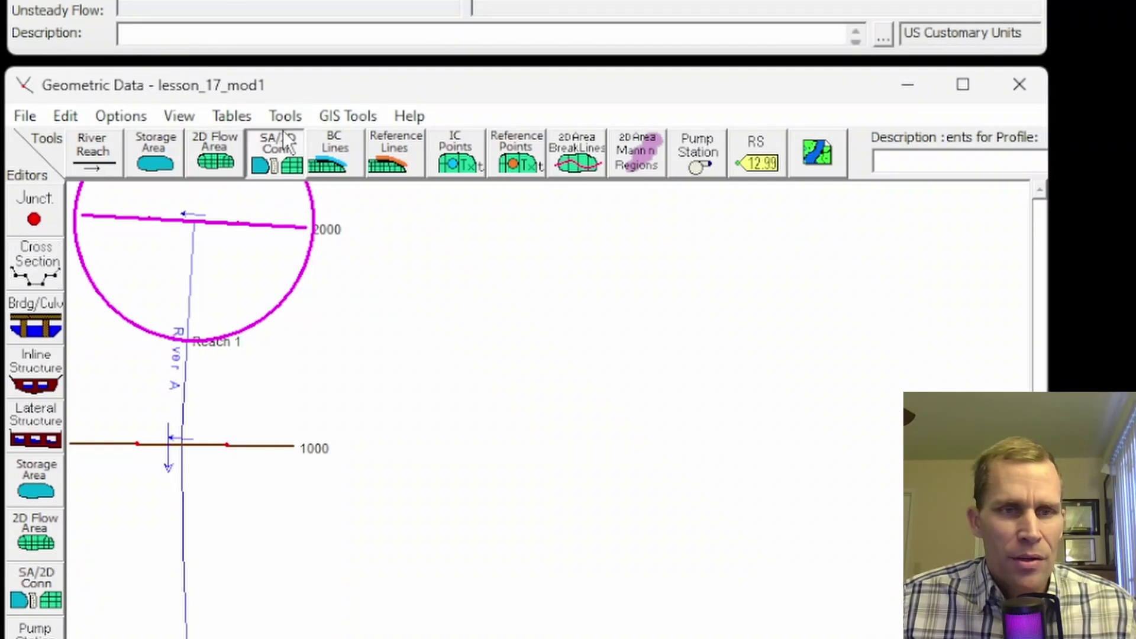
- Reopen the graphical editor and add ground points along station 2000's flat left overbank
left_click(286, 116)
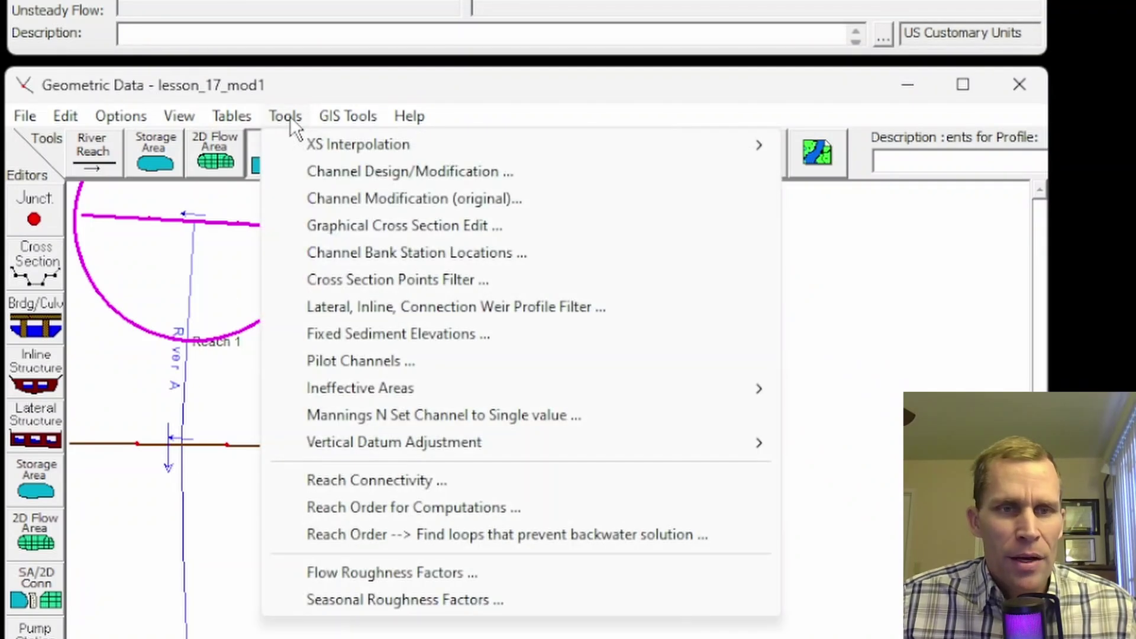
left_click(342, 227)
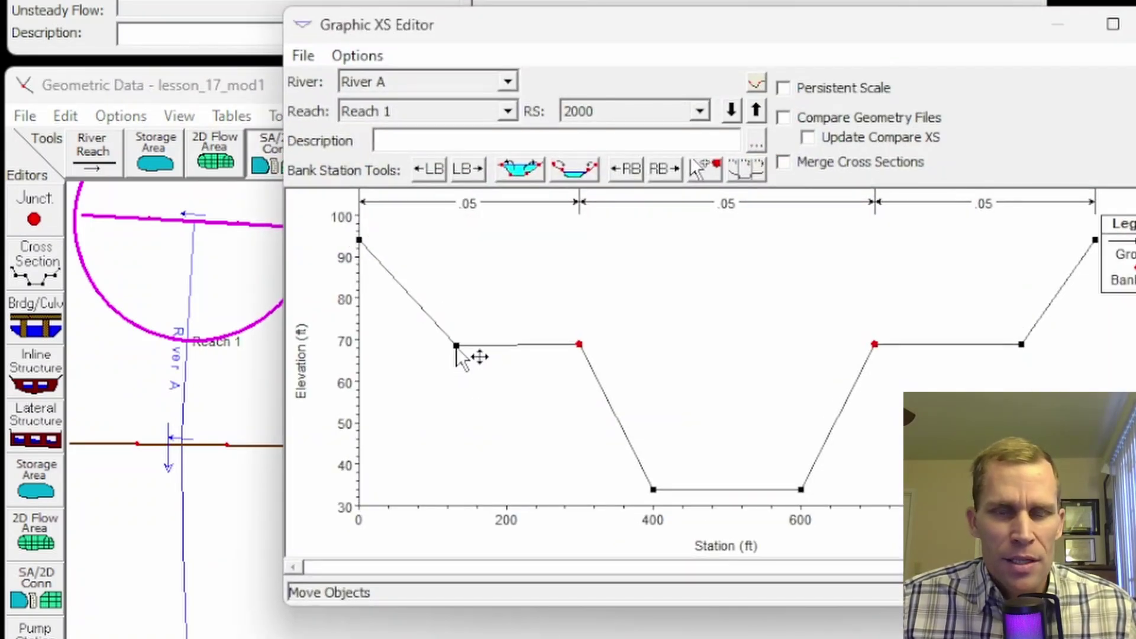
mouse_move(456, 346)
left_mouse_down()
mouse_move(471, 345)
mouse_move(454, 348)
left_mouse_up()
left_click(357, 56)
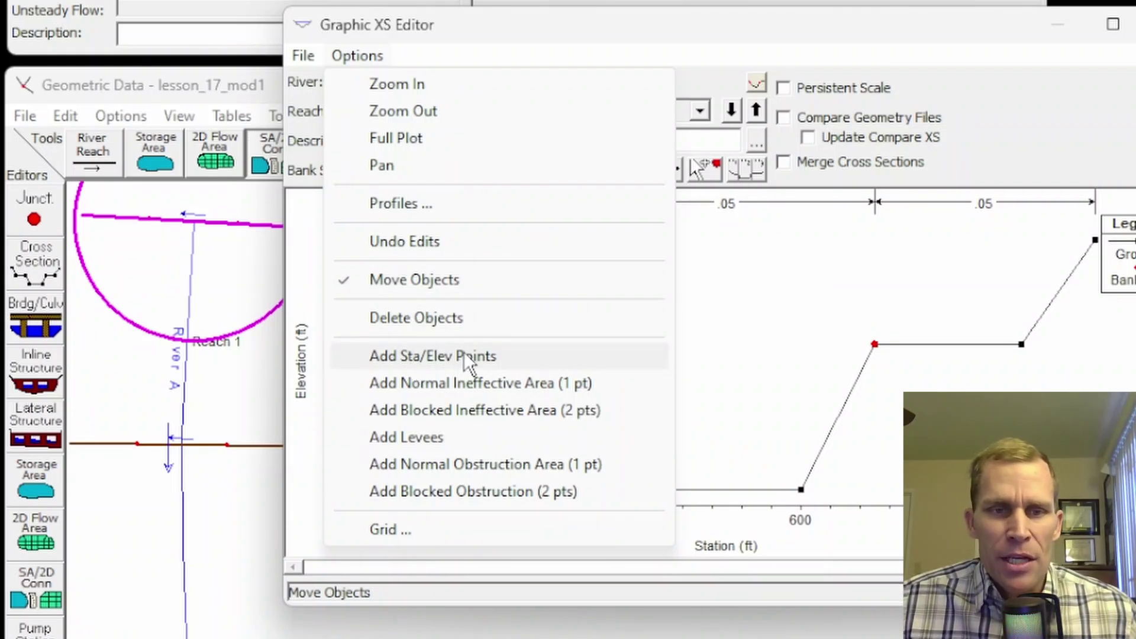
left_click(427, 364)
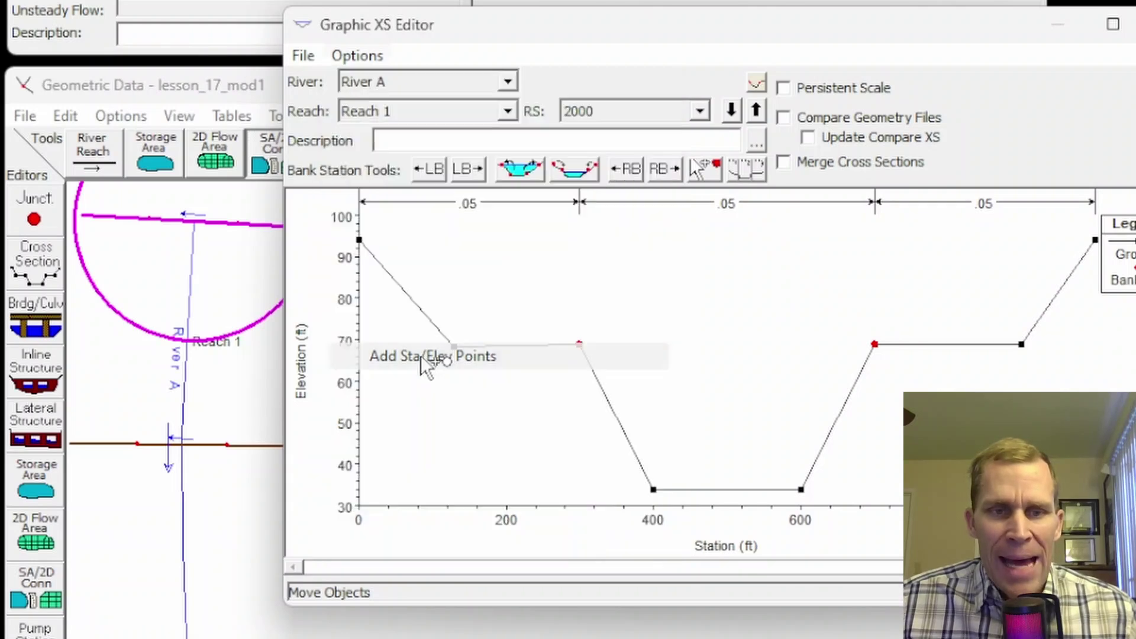
left_click(481, 345)
left_click(505, 346)
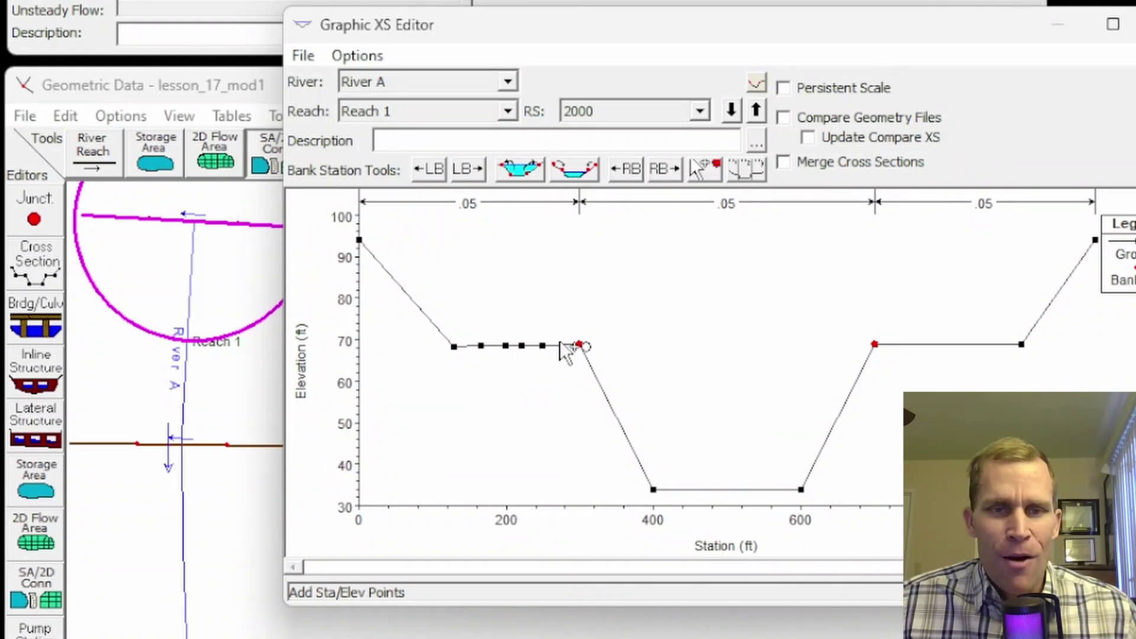
- Undo the ground points just added to the left overbank
left_click(359, 58)
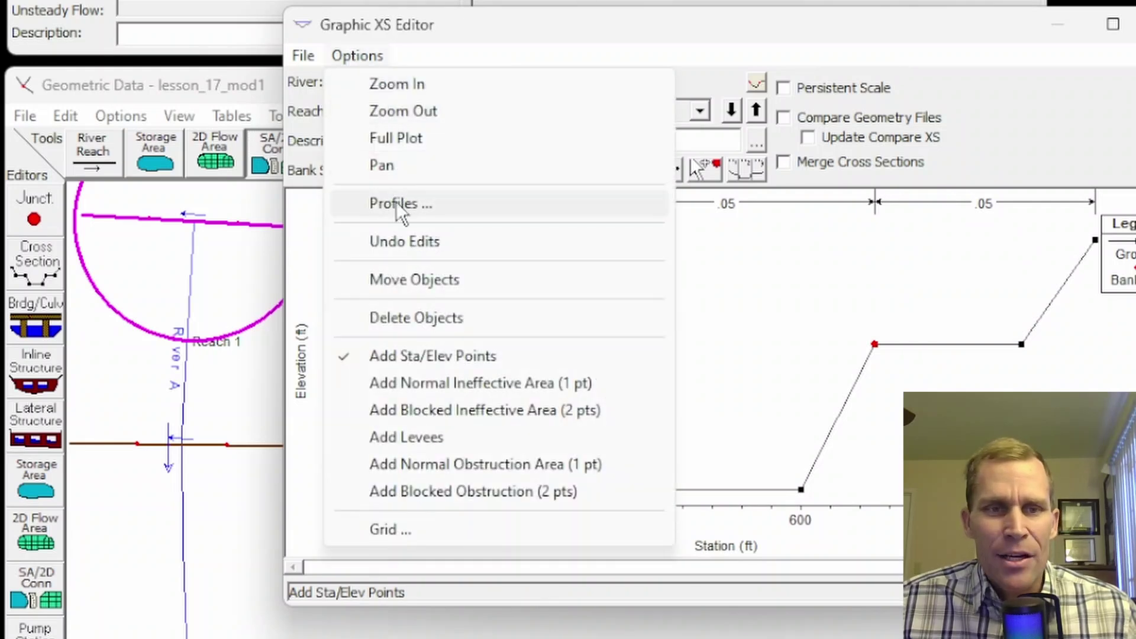
left_click(425, 248)
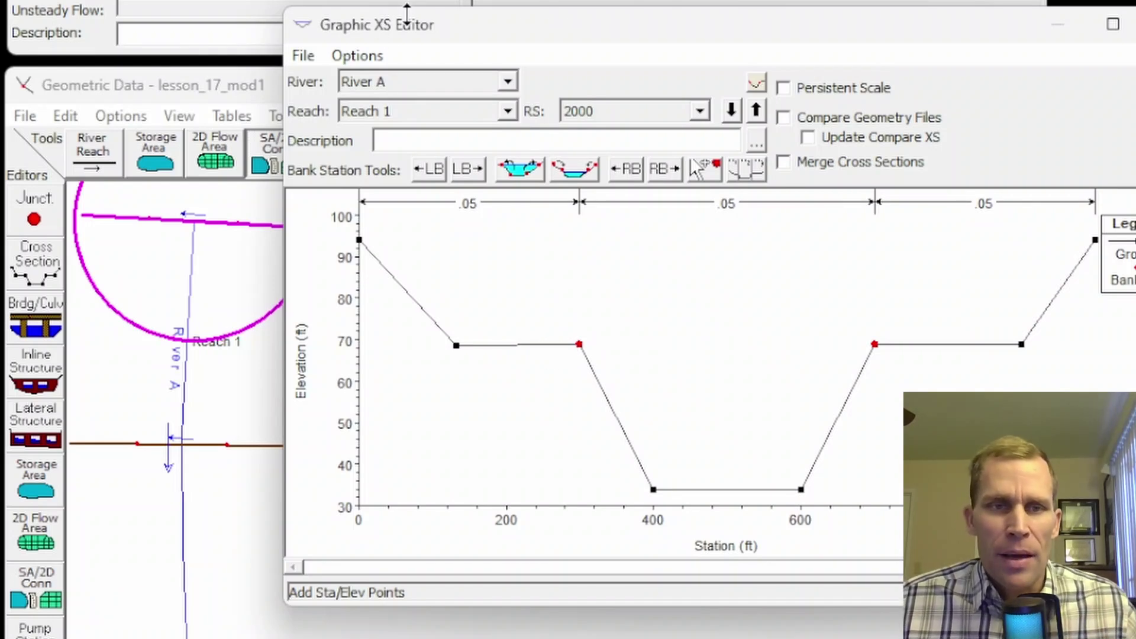
left_click_drag(425, 28, 433, 29)
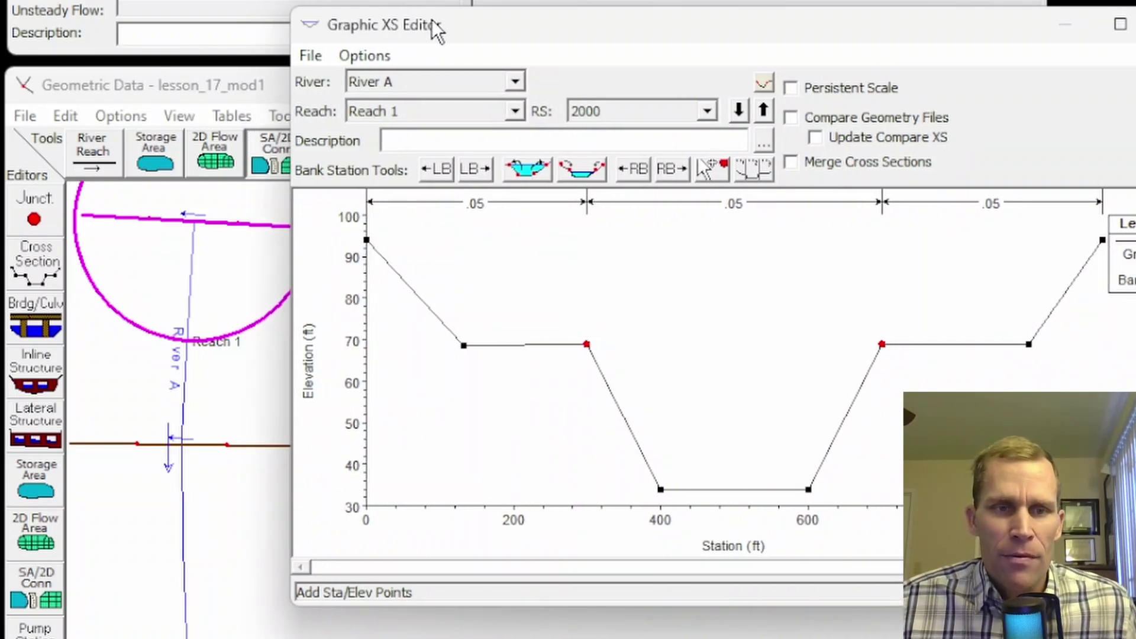
- Add new ground points on the left overbank near stations 170–255
left_click(364, 57)
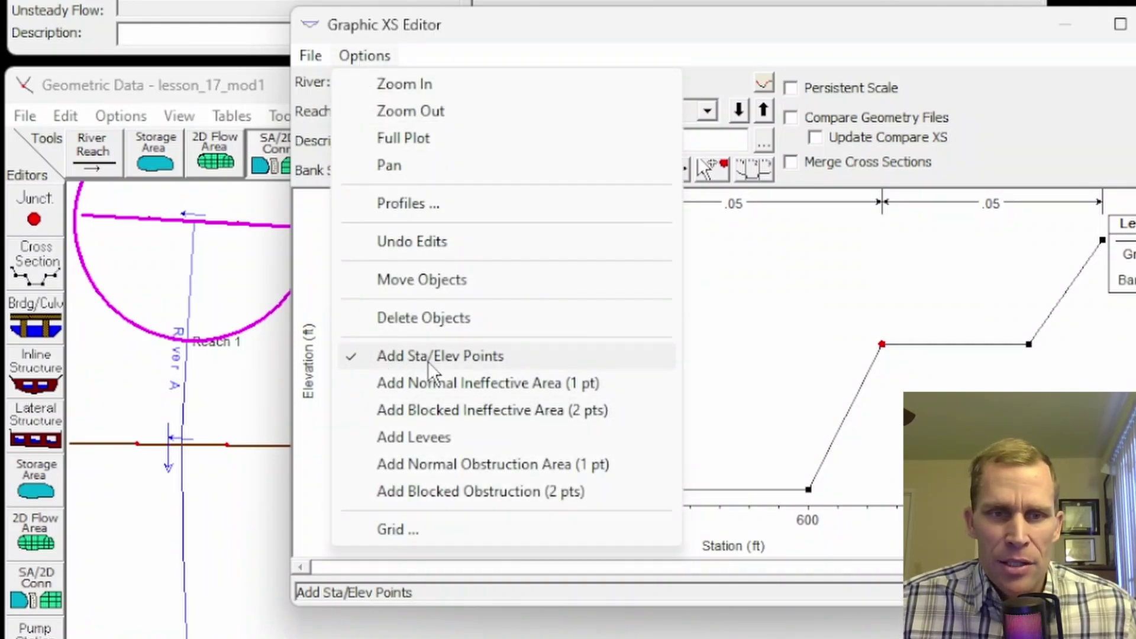
left_click(530, 52)
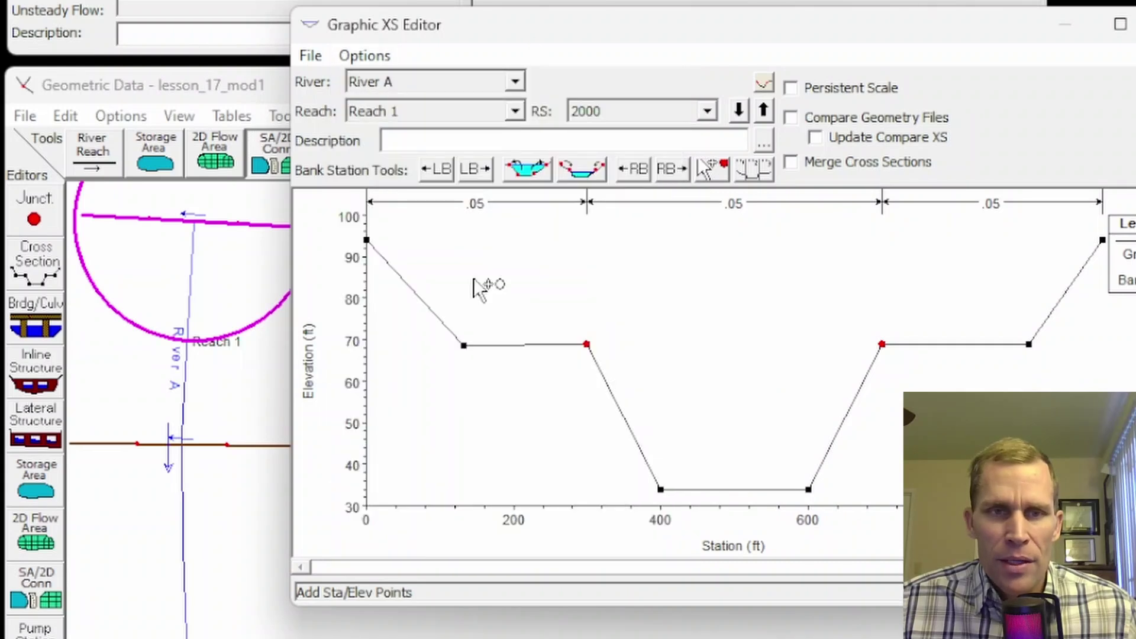
left_click(490, 343)
left_click(534, 342)
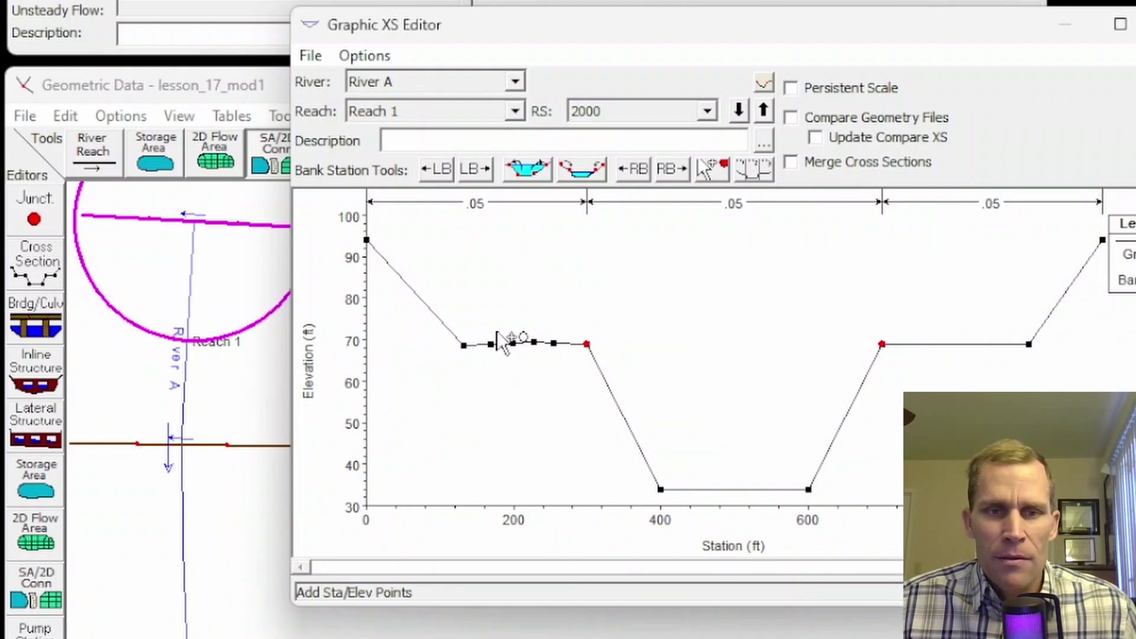
left_click(313, 59)
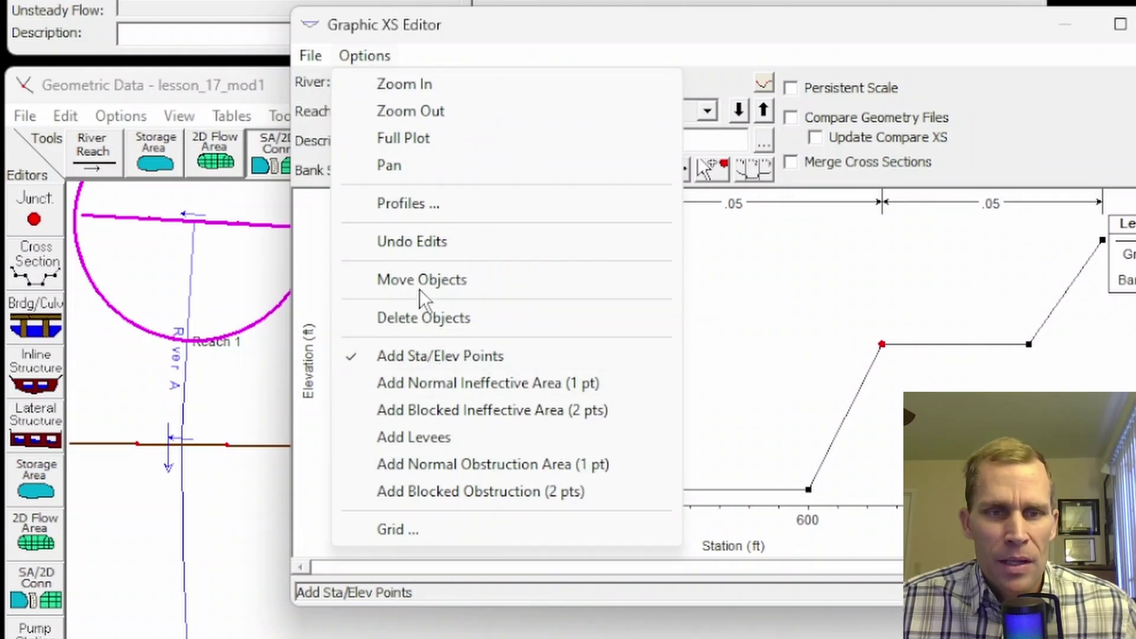
- Drag the overbank points near stations 200 and 240 down to about 59 ft
left_click(424, 281)
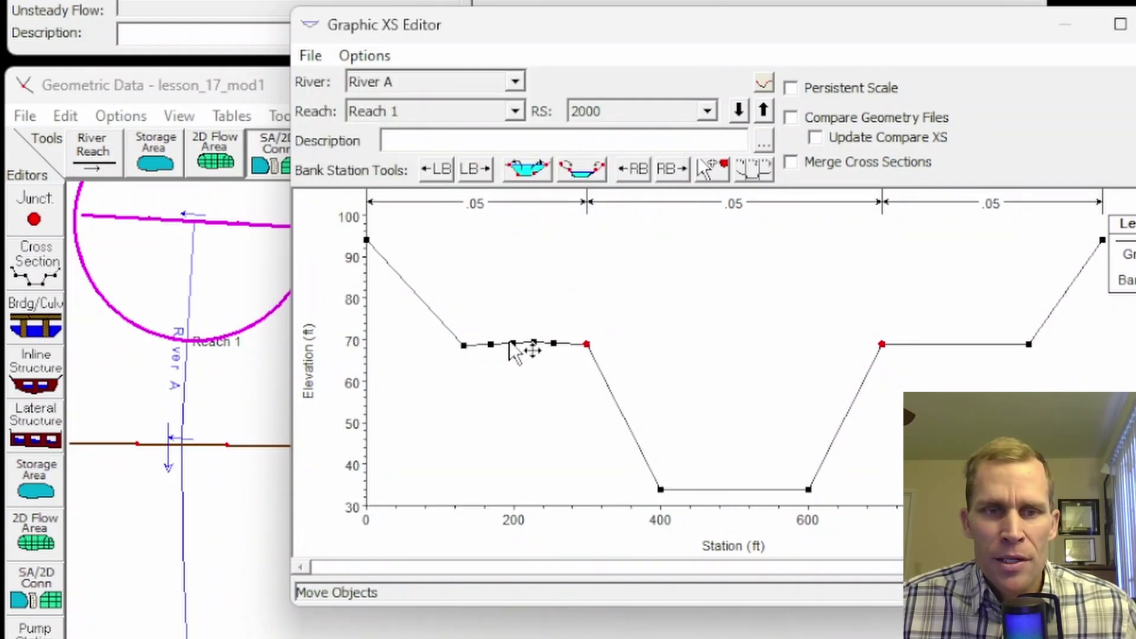
left_click_drag(513, 344, 513, 384)
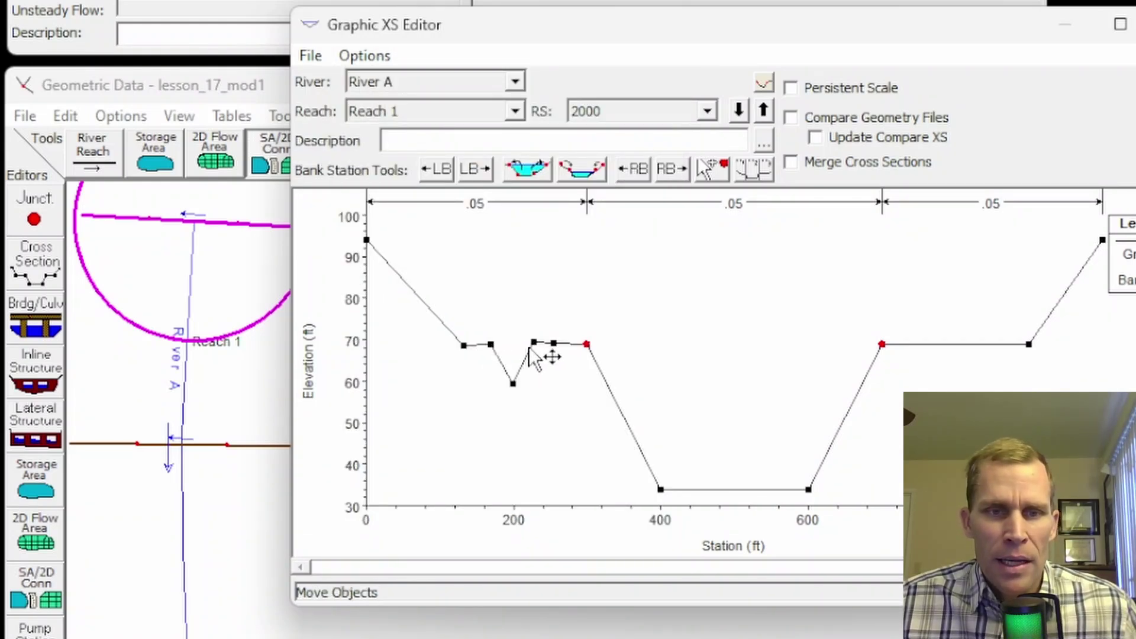
left_click_drag(533, 342, 544, 387)
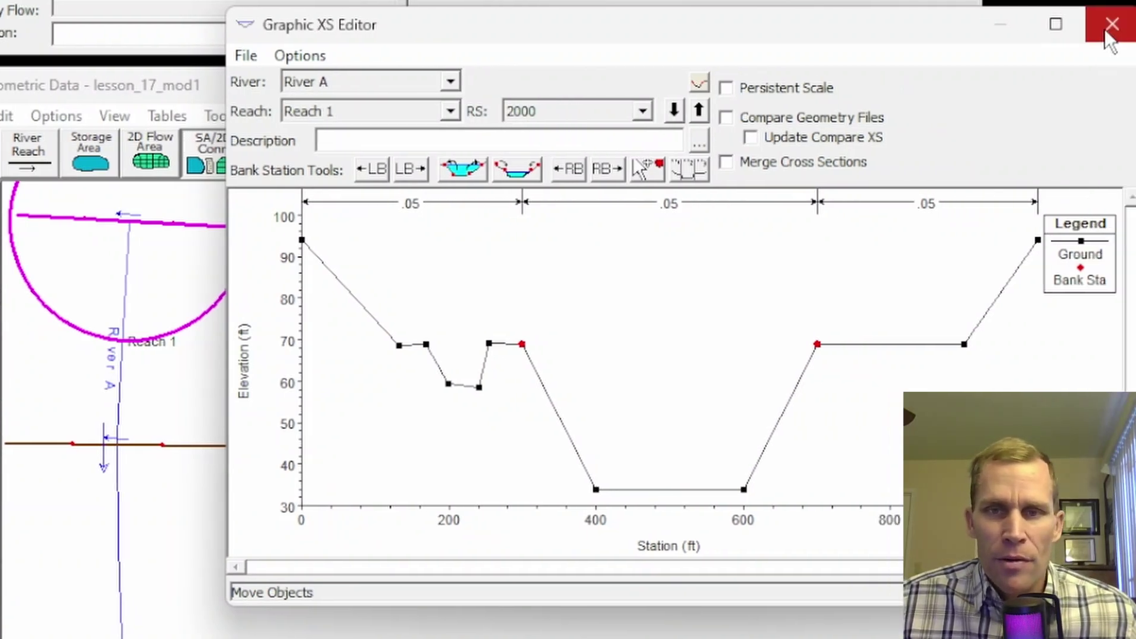
- Switch to the Cross Section Data editor for station 2000 and open Ineffective Flow Areas
left_click(1106, 20)
left_click(33, 269)
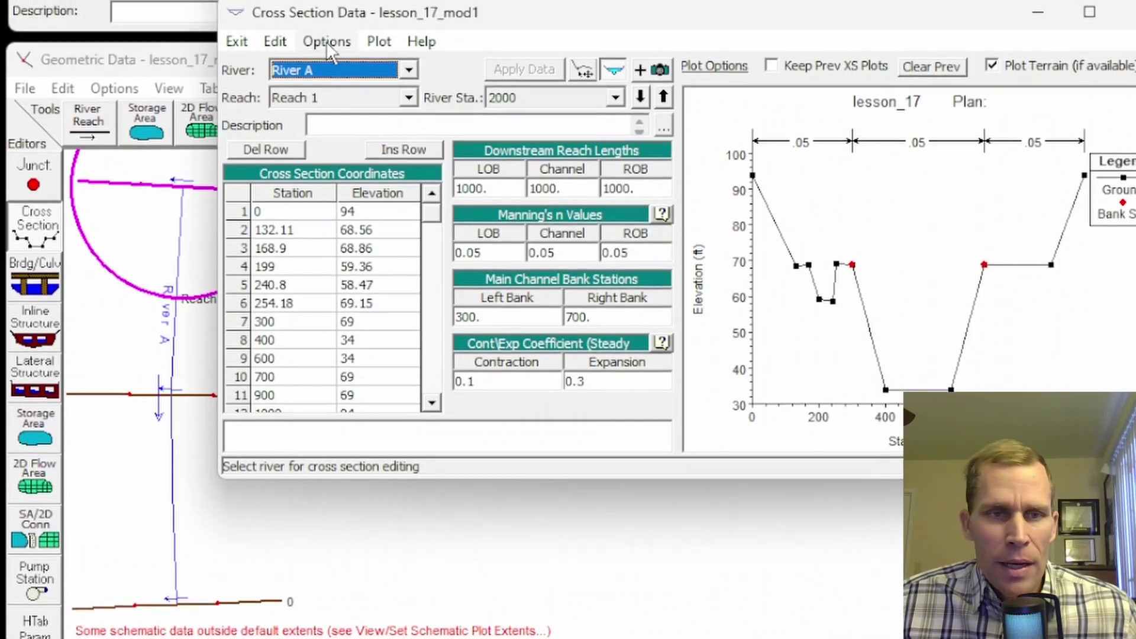
left_click(327, 52)
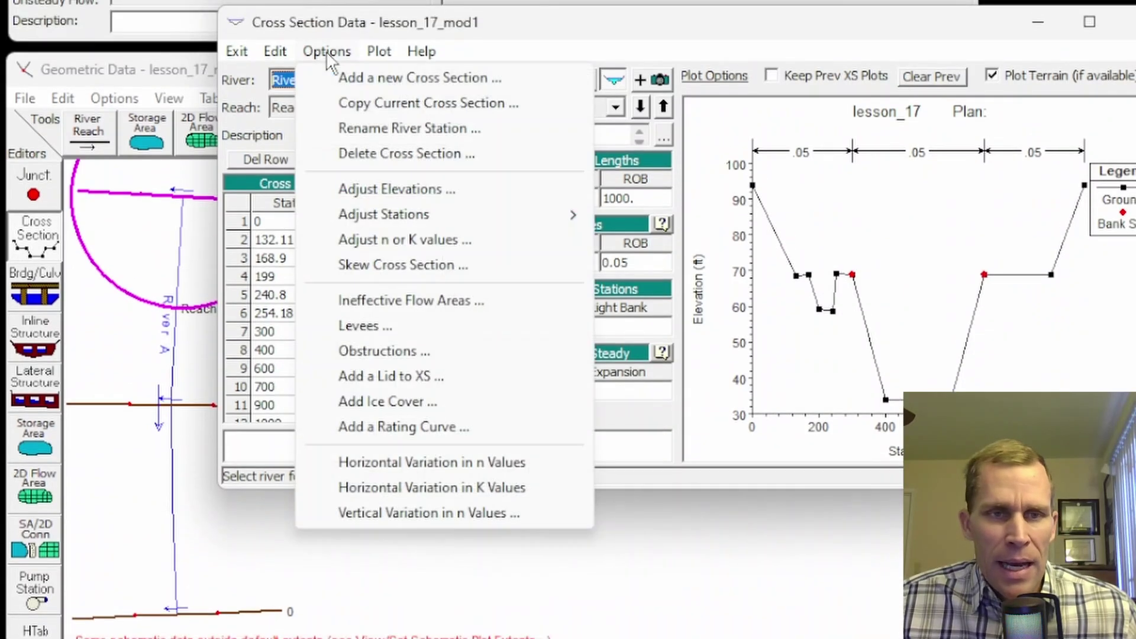
left_click(413, 301)
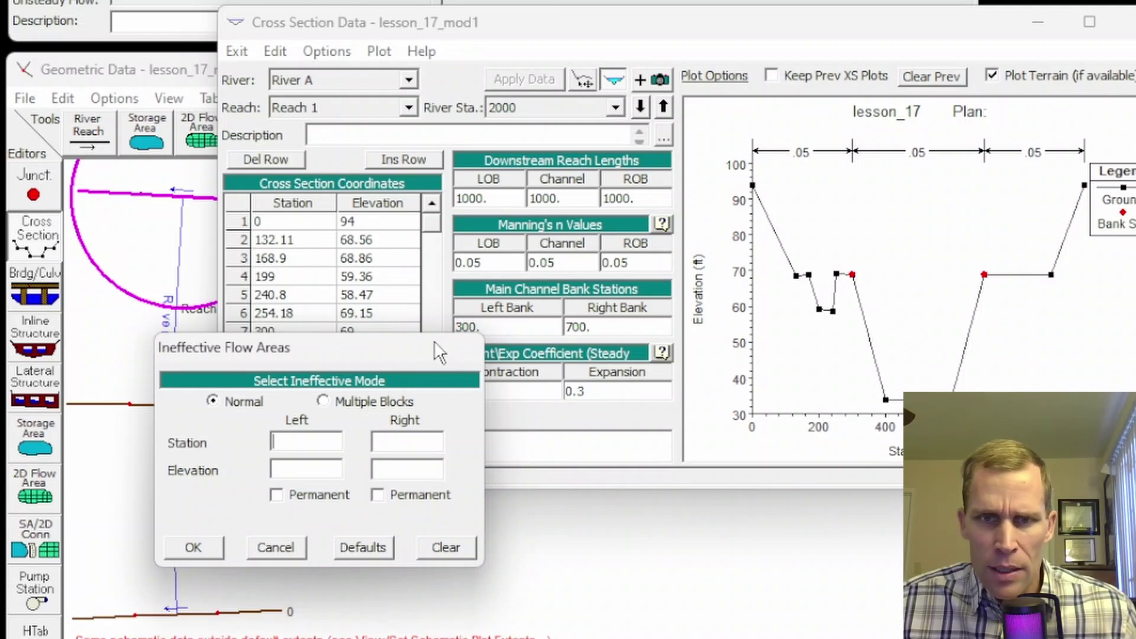
- Enter a normal ineffective flow area from station 168.9 to 254.18 at elevation 80
left_click_drag(397, 363, 384, 405)
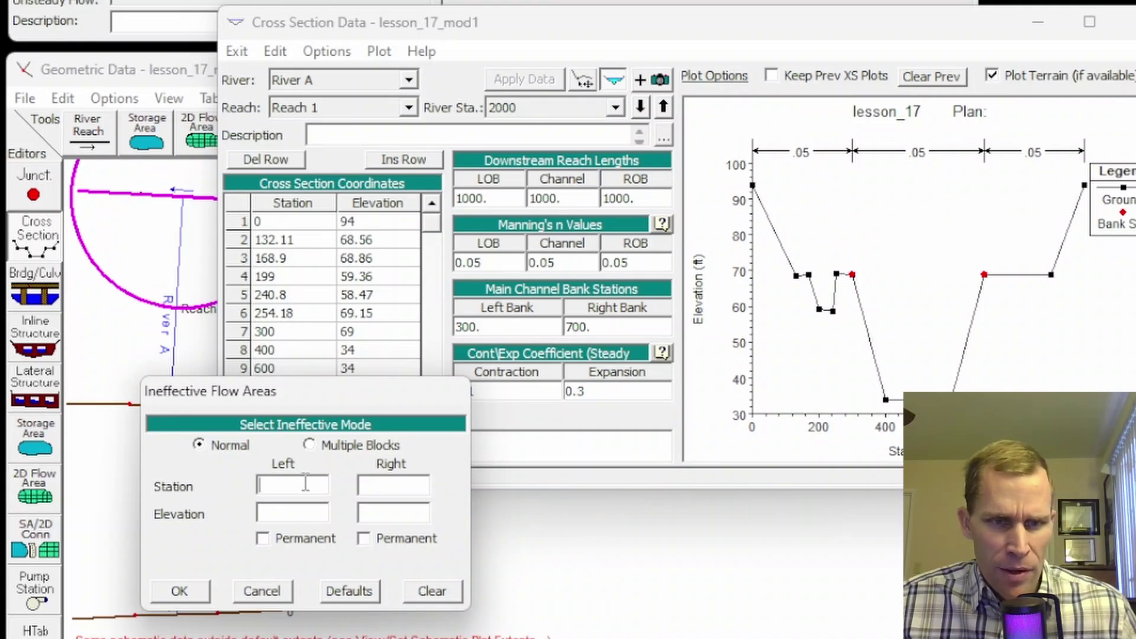
type("254.18")
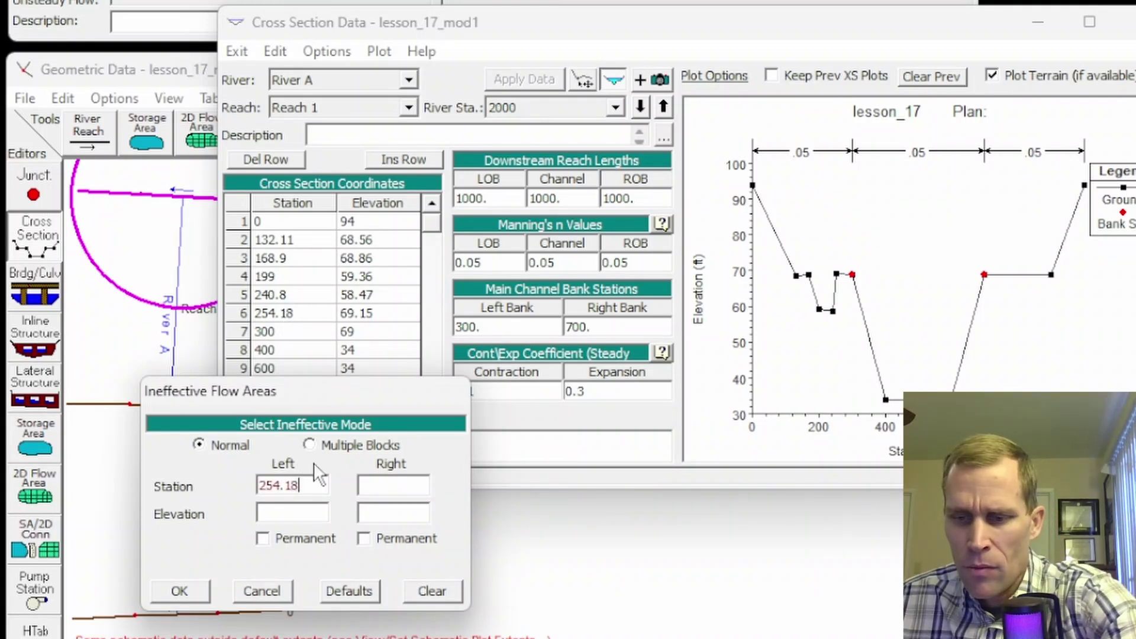
left_click_drag(311, 485, 227, 489)
key("ctrl+c")
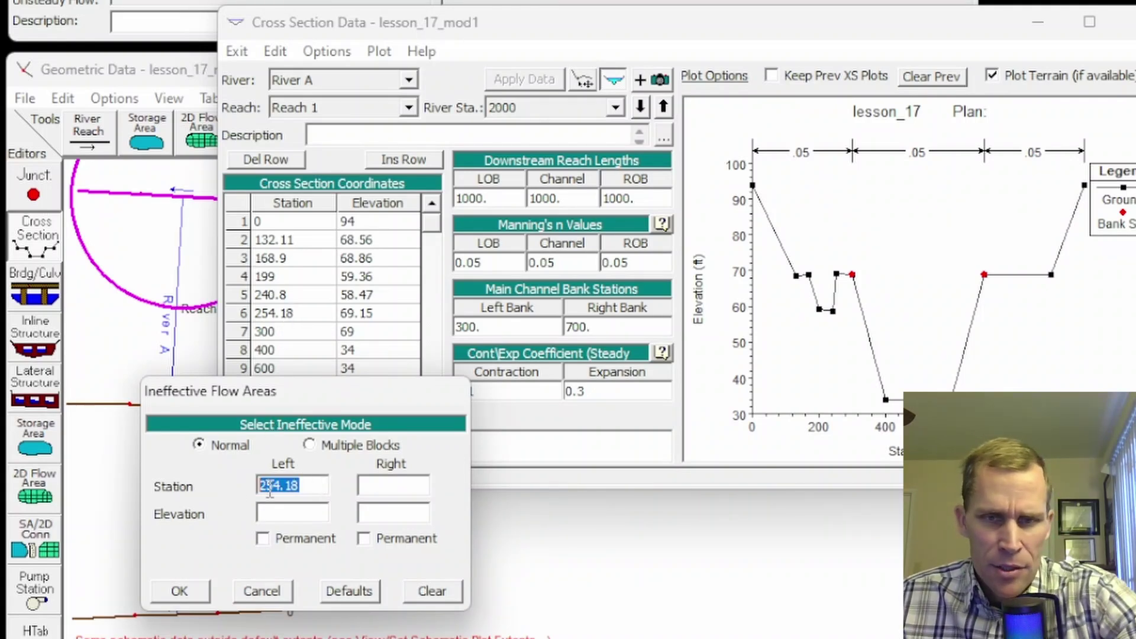
left_click(372, 485)
key("ctrl+v")
left_click_drag(310, 486, 255, 490)
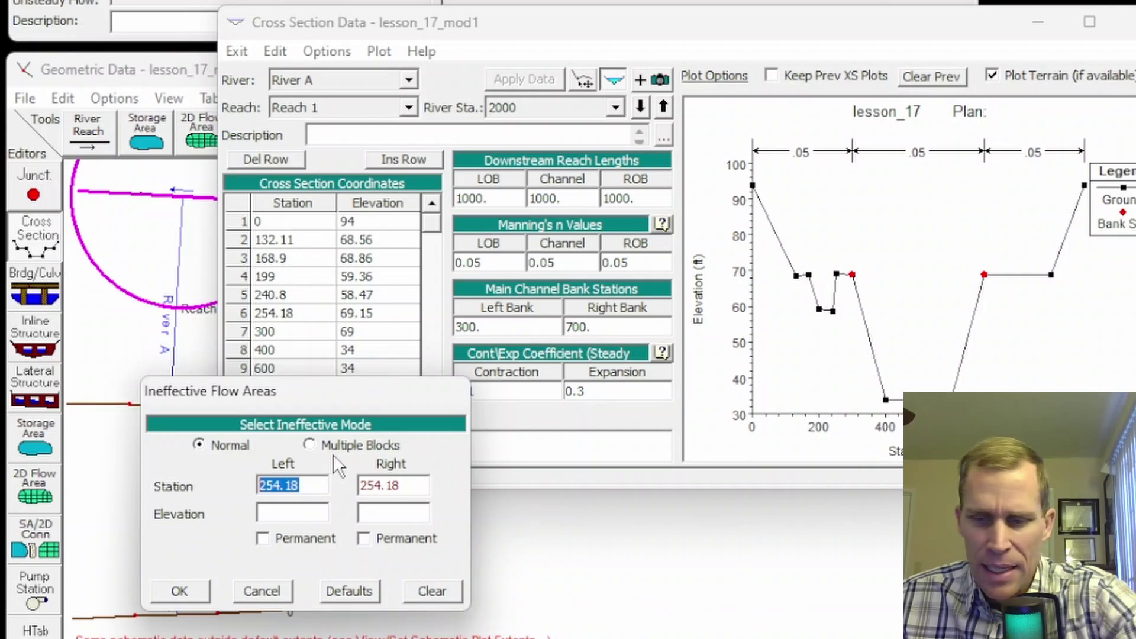
type("168.9")
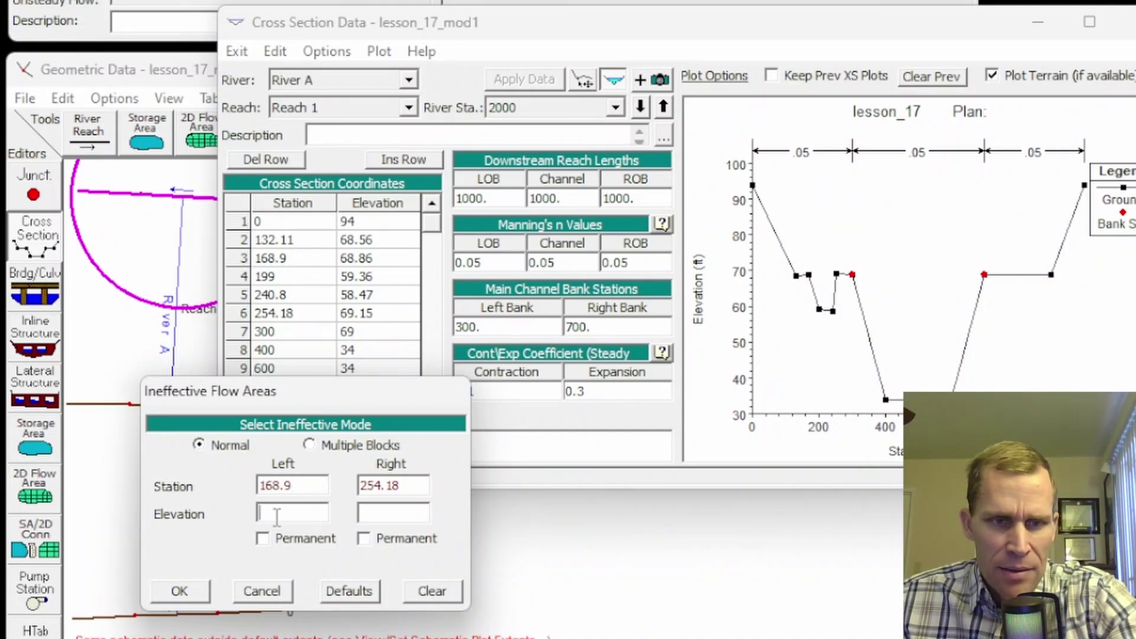
type("80")
left_click(378, 514)
type("80")
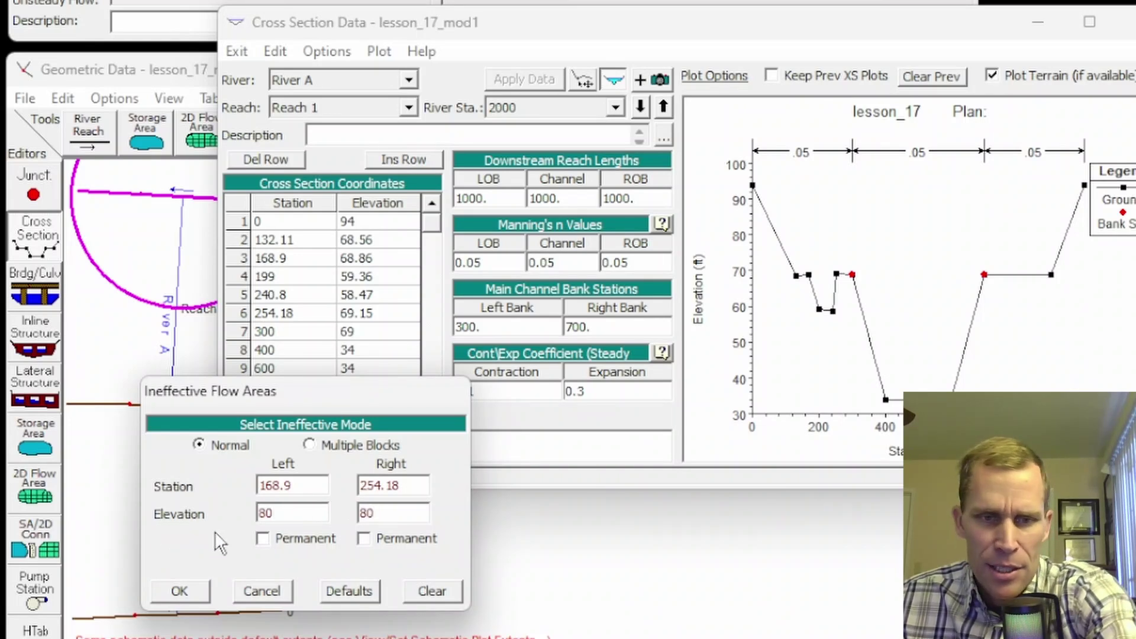
left_click(187, 596)
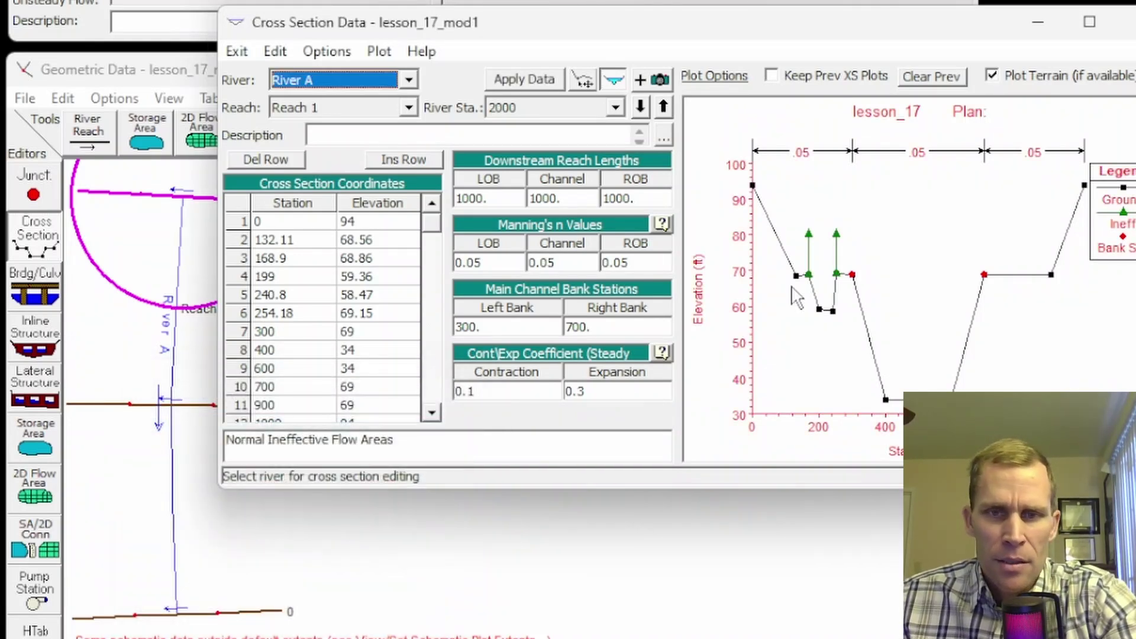
- Apply the ineffective flow data and reopen the graphical cross section editor
left_click(516, 81)
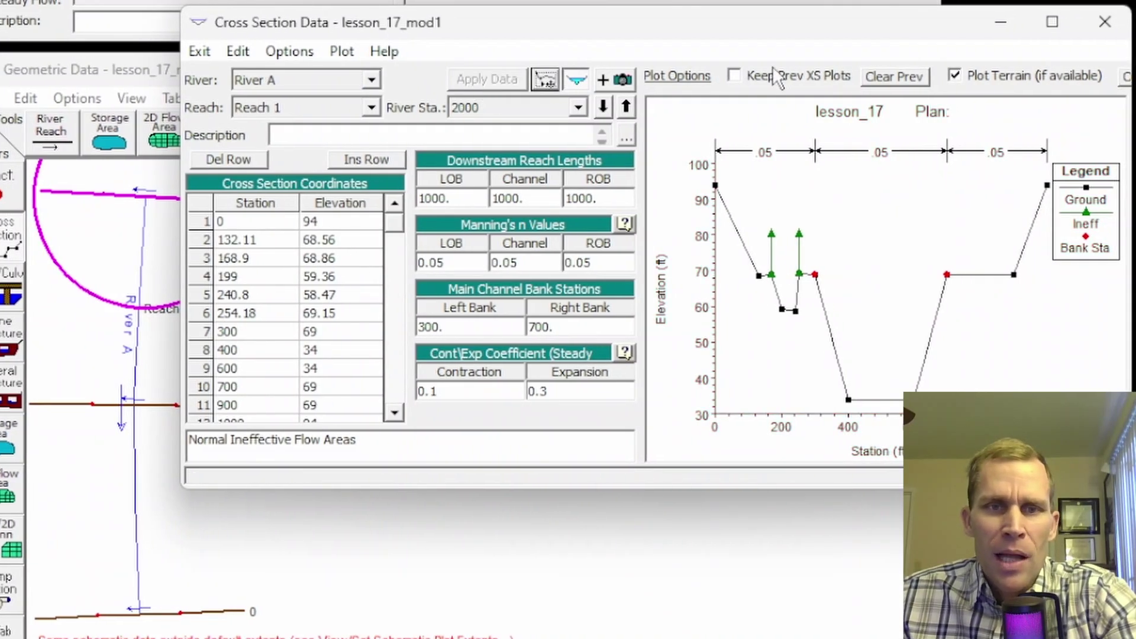
left_click(1104, 22)
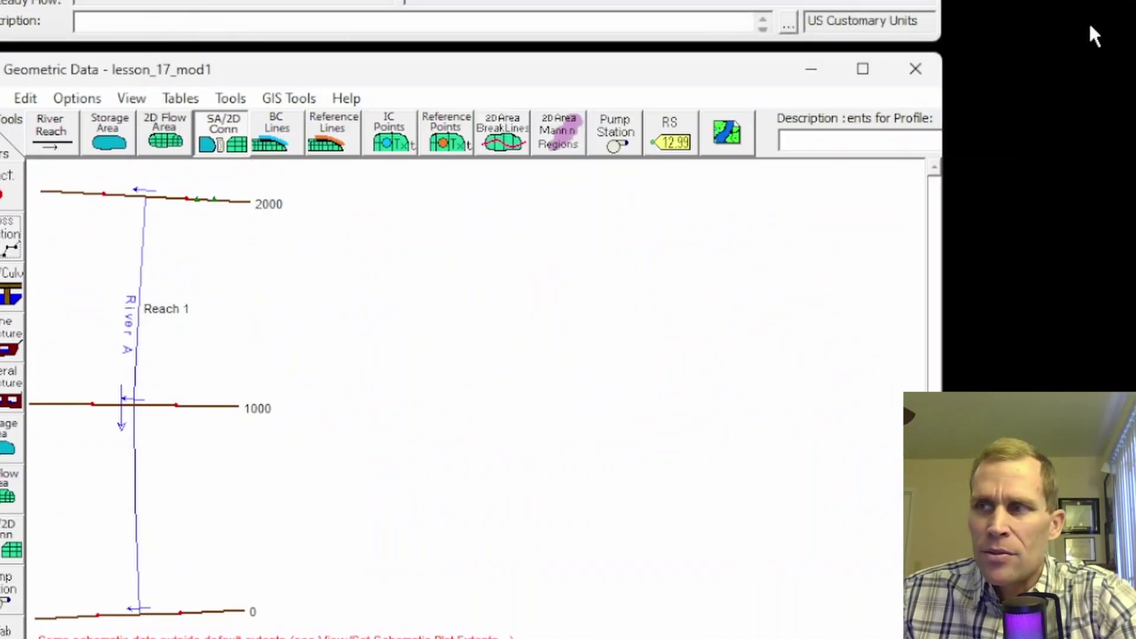
left_click(223, 99)
left_click(299, 203)
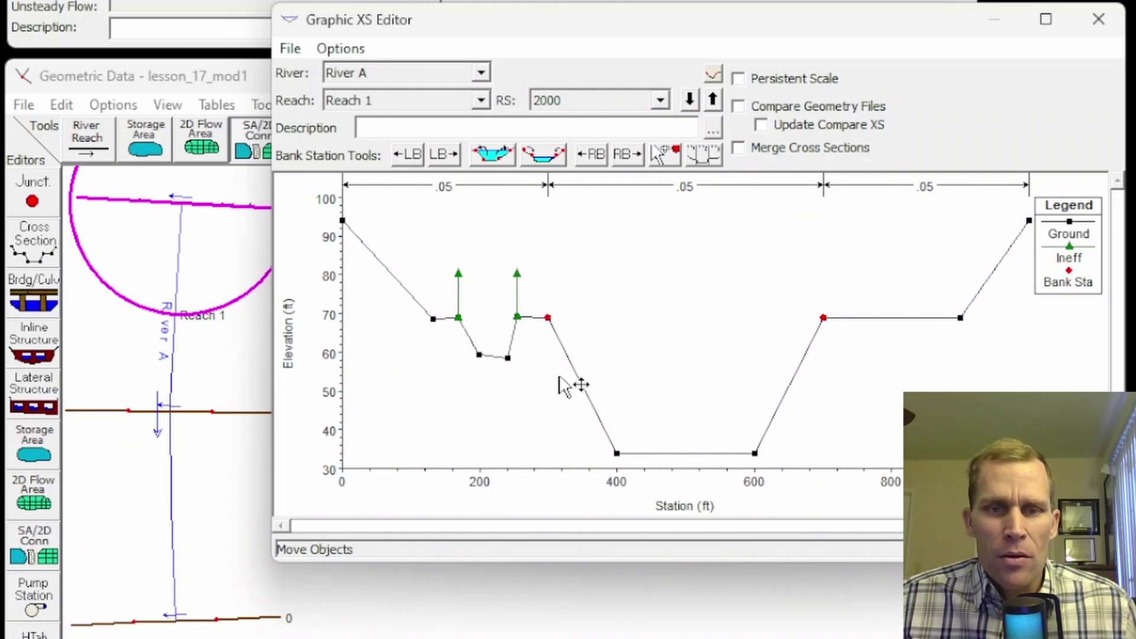
- Shift the left overbank point left and snap the left ineffective marker onto it near station 115
left_click_drag(432, 320, 420, 320)
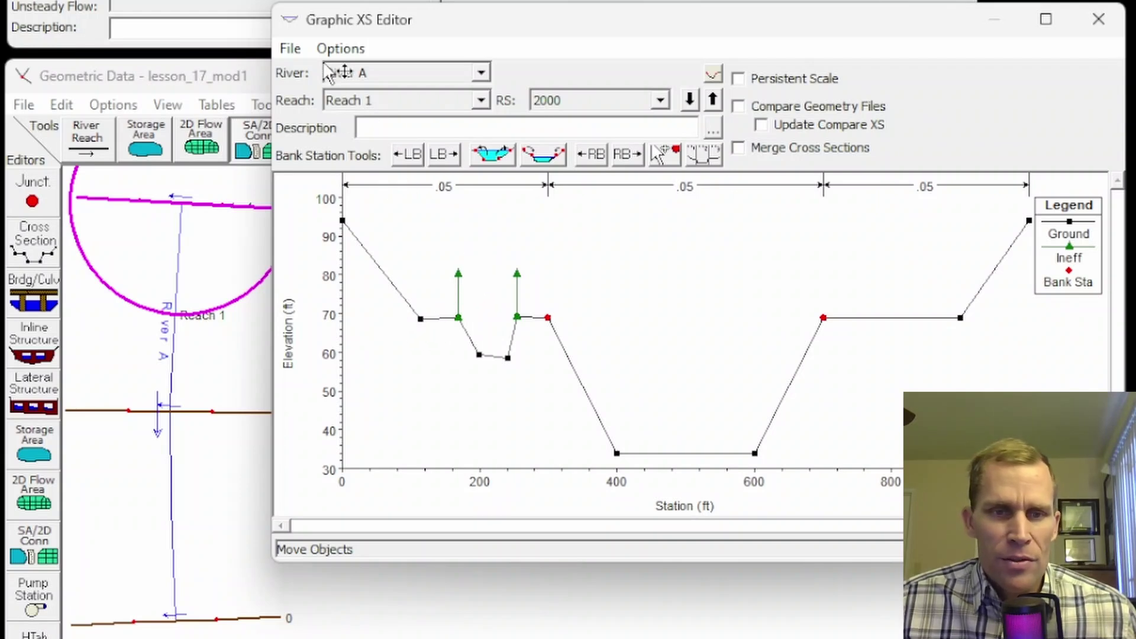
left_click(342, 48)
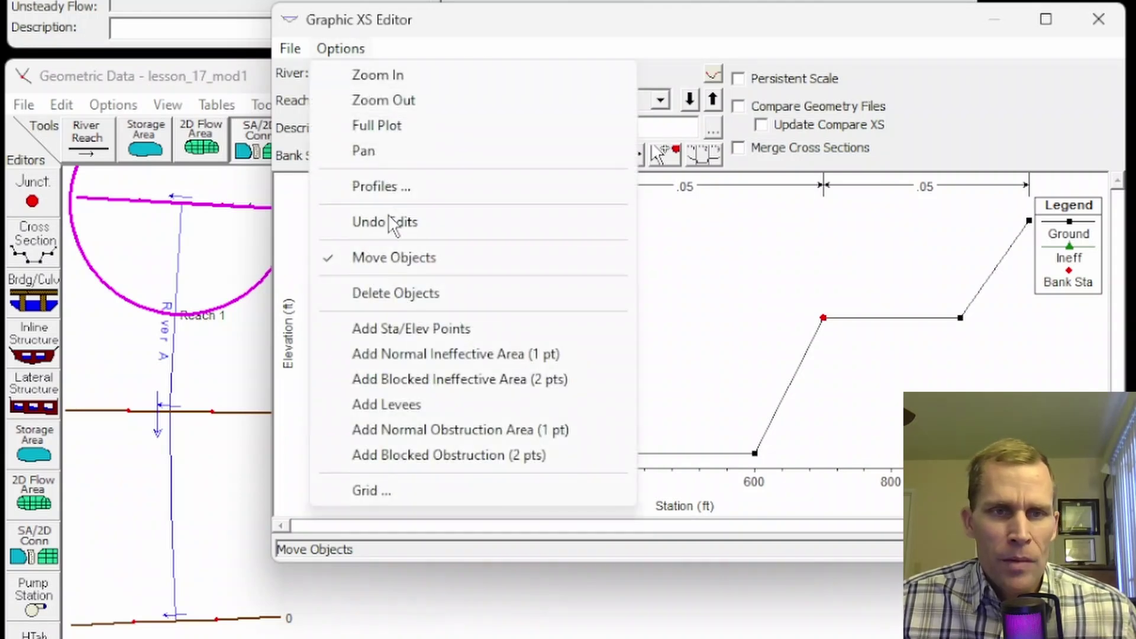
left_click(466, 56)
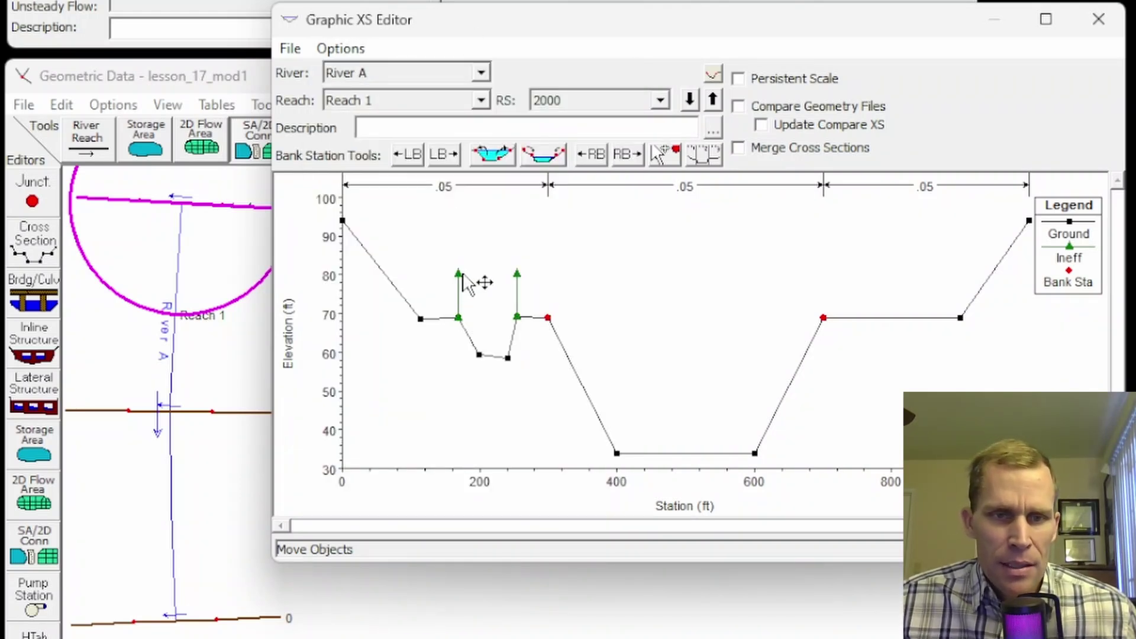
left_click_drag(460, 275, 434, 328)
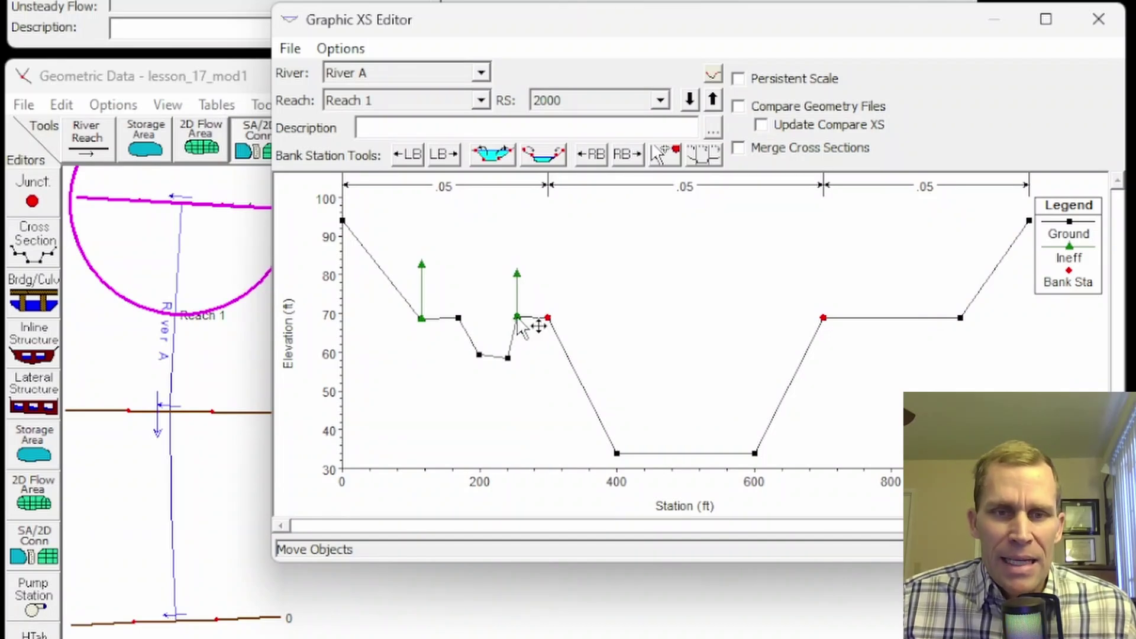
- Verify ineffective flow limits of 115.38 at 82.5 and 254.18 at 80, then accept
left_click(713, 78)
left_click(336, 59)
left_click(392, 304)
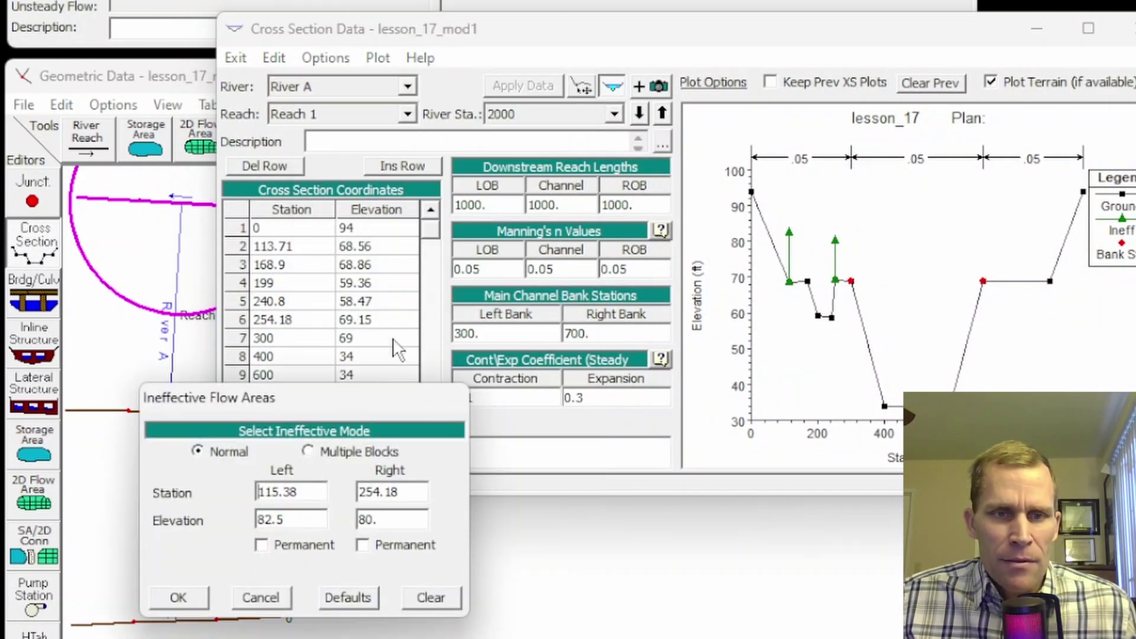
left_click_drag(302, 522, 246, 525)
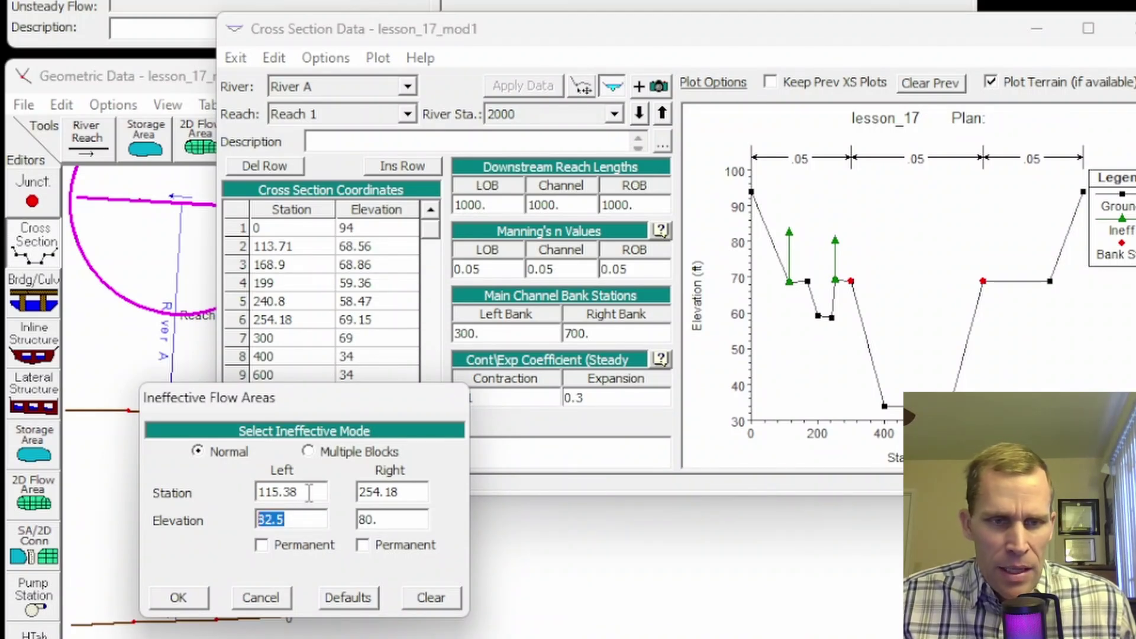
left_click_drag(309, 493, 260, 503)
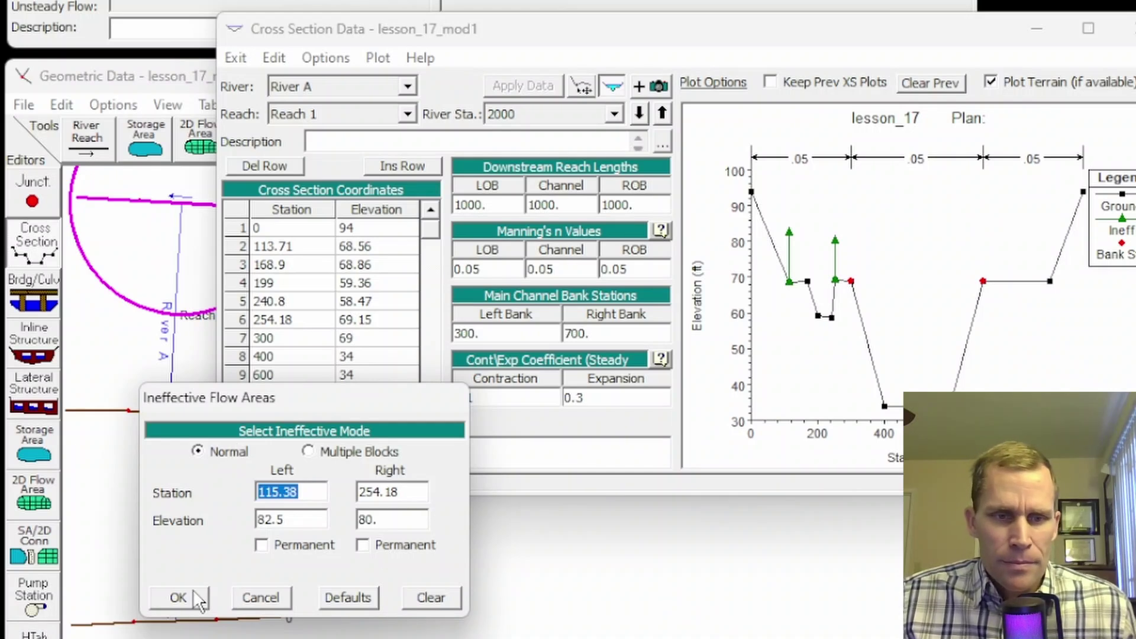
left_click(178, 598)
left_click(266, 105)
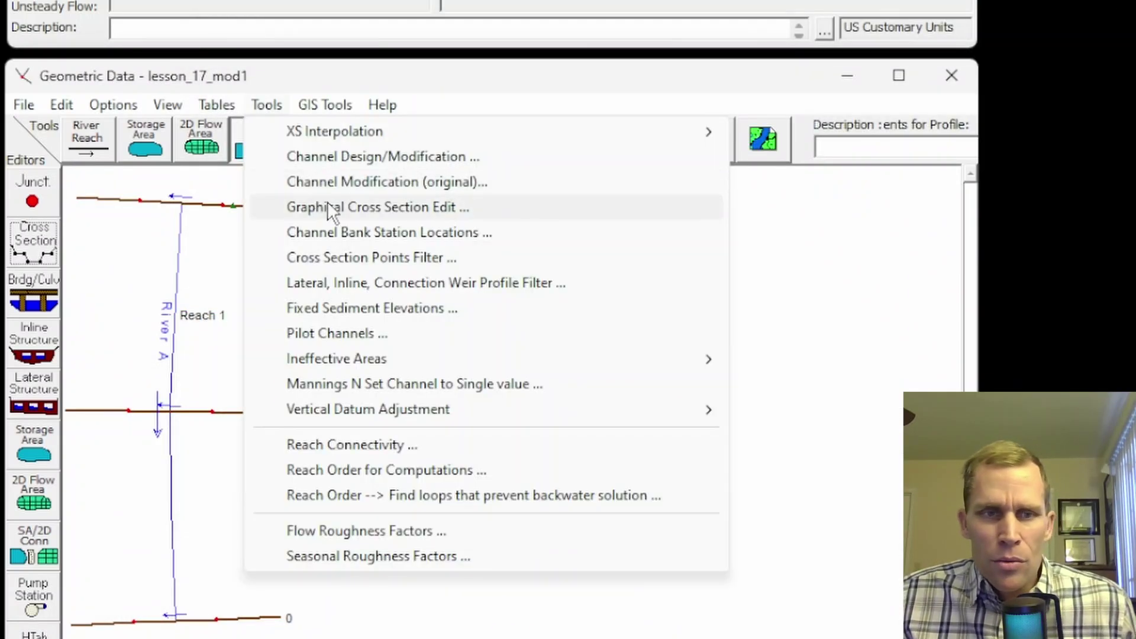
- Reopen the graphical editor and zoom into the left overbank between stations 80 and 190
left_click(328, 204)
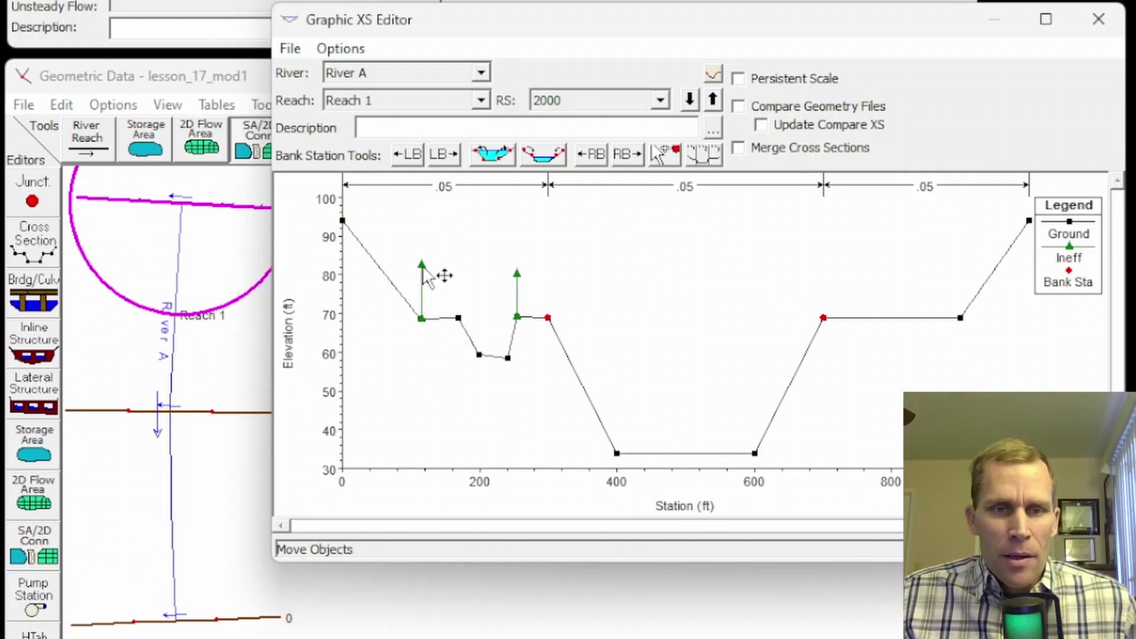
mouse_move(458, 317)
left_mouse_down()
mouse_move(461, 274)
mouse_move(450, 320)
left_mouse_up()
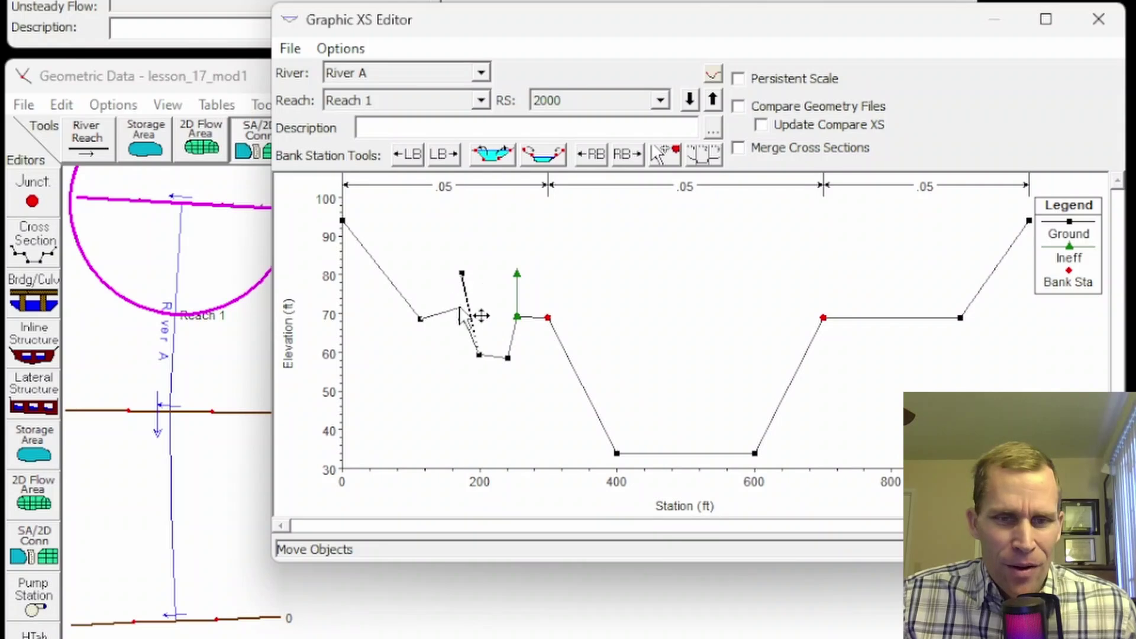
left_click(289, 49)
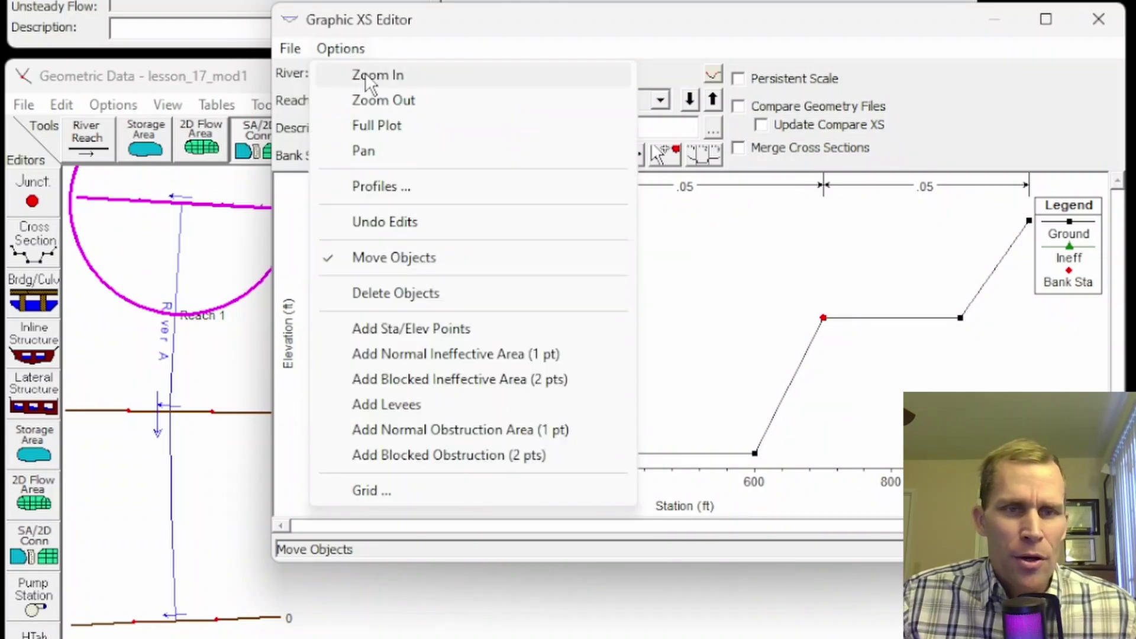
left_click(364, 75)
left_click_drag(381, 286, 503, 356)
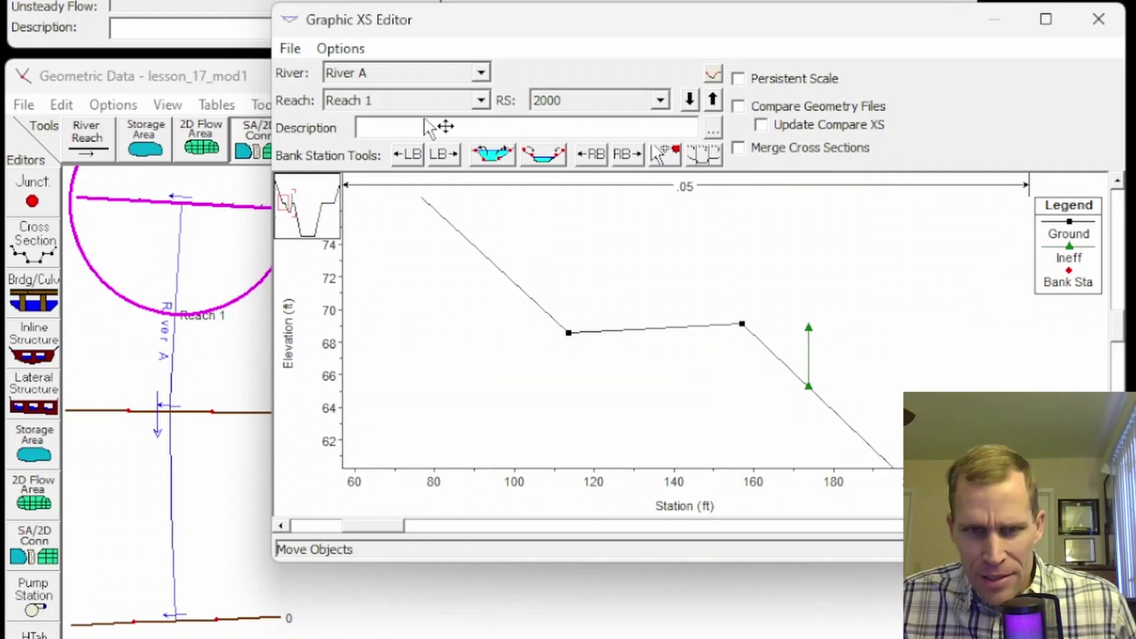
- Snap the left ineffective marker to the vertex near station 157, raise it to about 80, and show the full plot
left_click(347, 54)
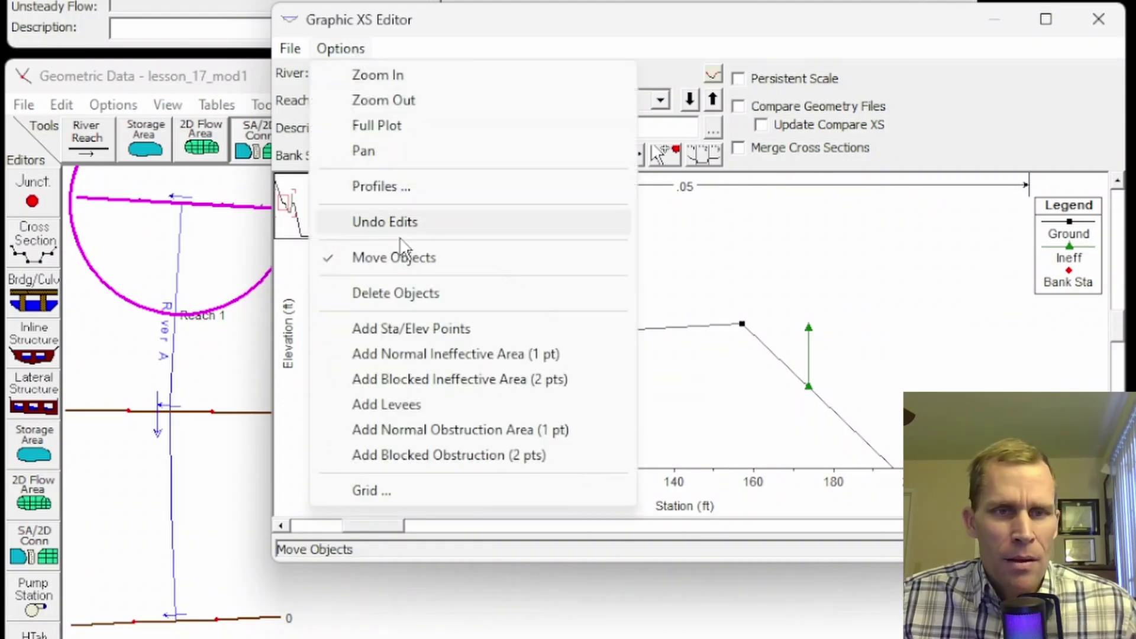
left_click(418, 264)
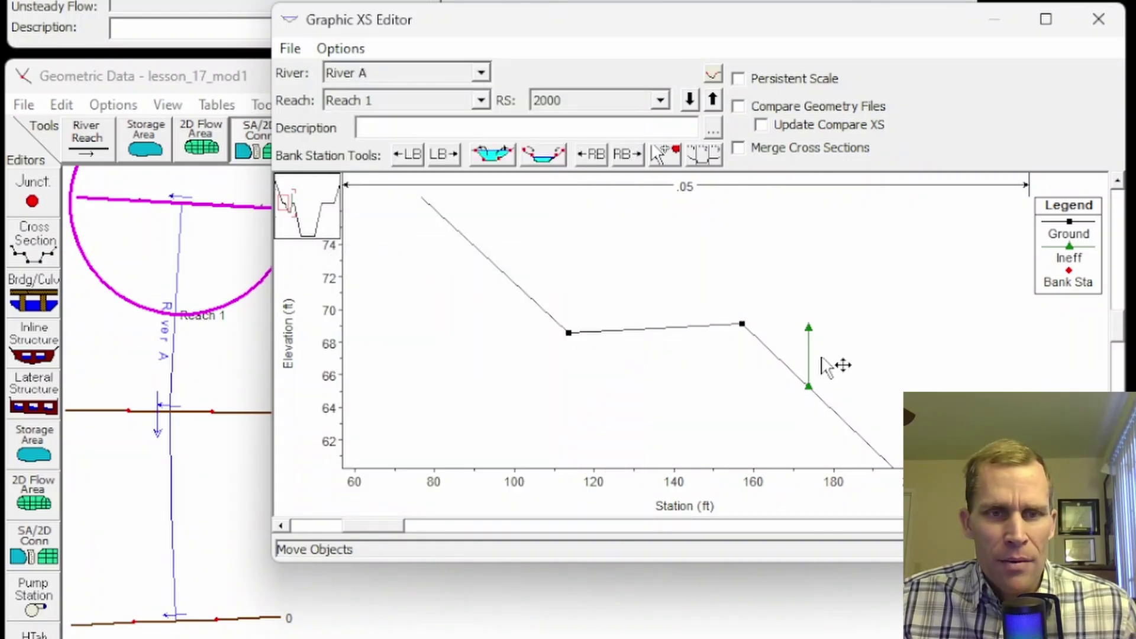
left_click_drag(750, 333, 747, 329)
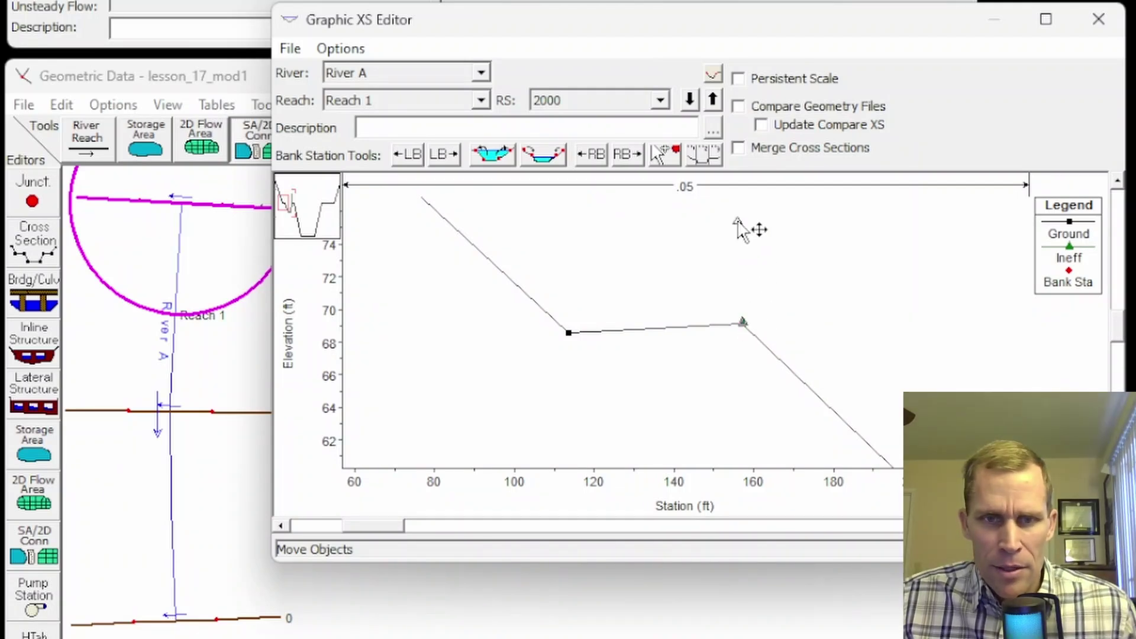
left_click_drag(744, 327, 742, 213)
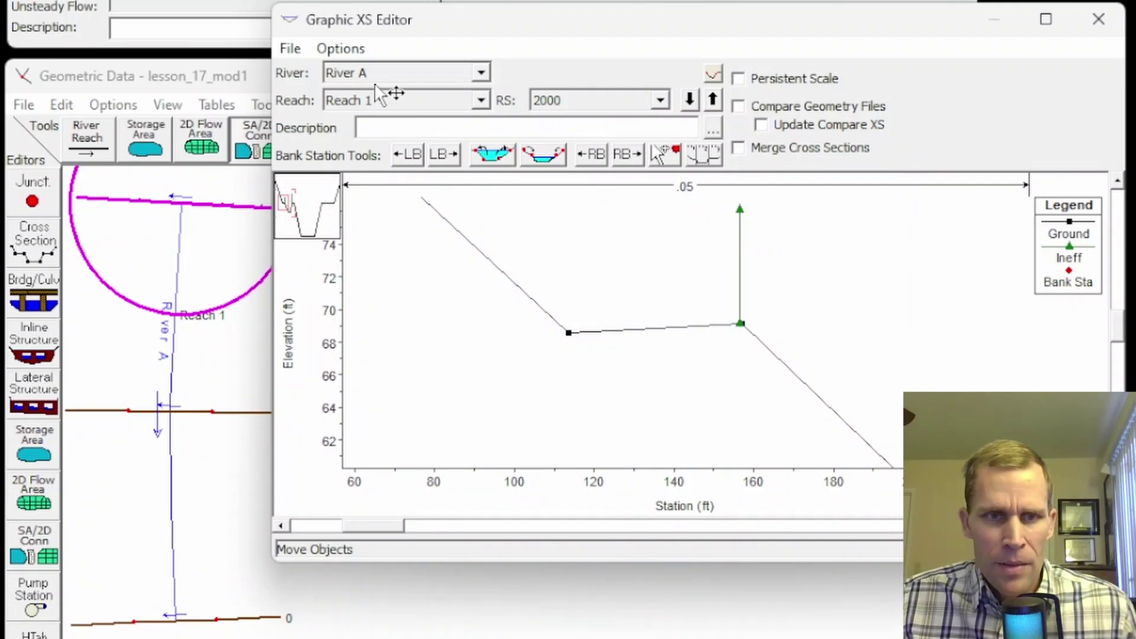
left_click(342, 50)
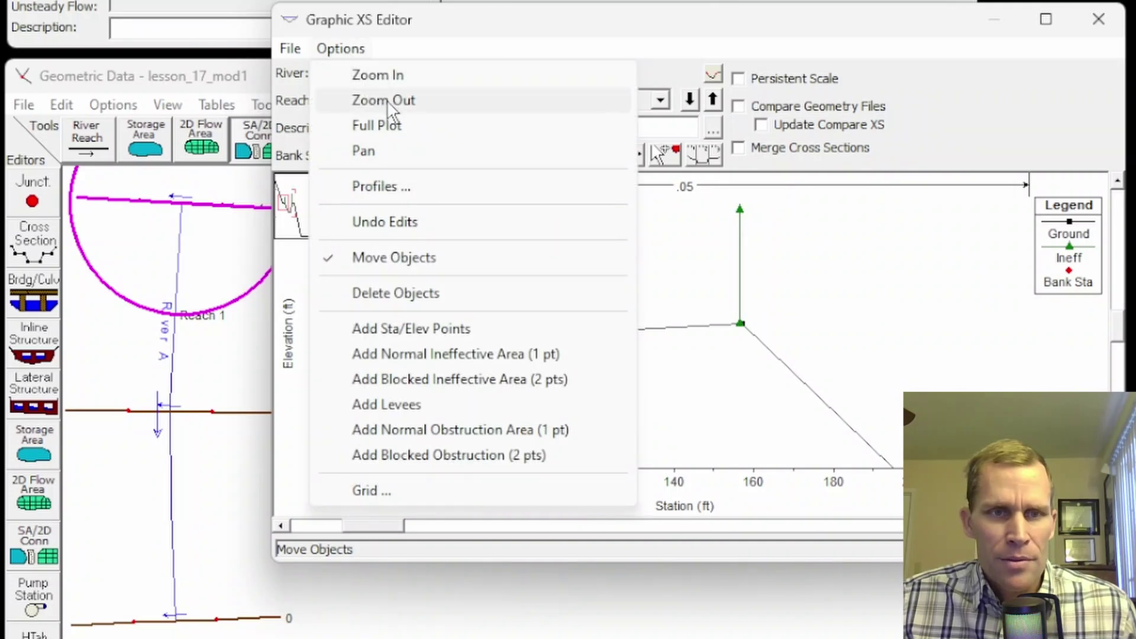
left_click(390, 123)
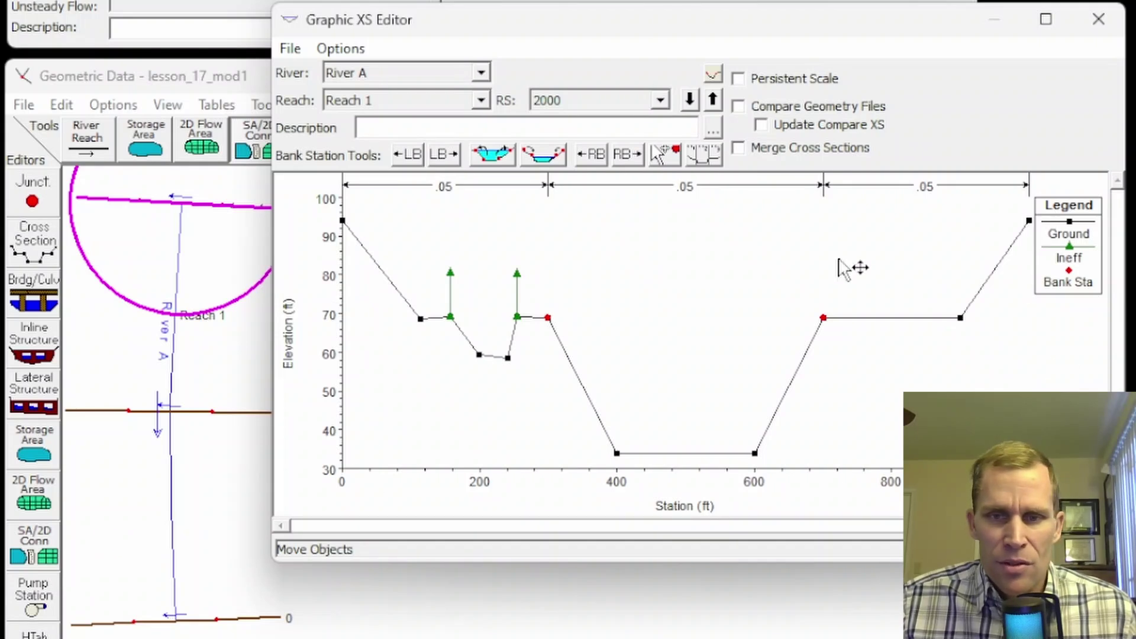
- Move the left and right Manning's n breaks to stations 400 and 600
left_click(703, 154)
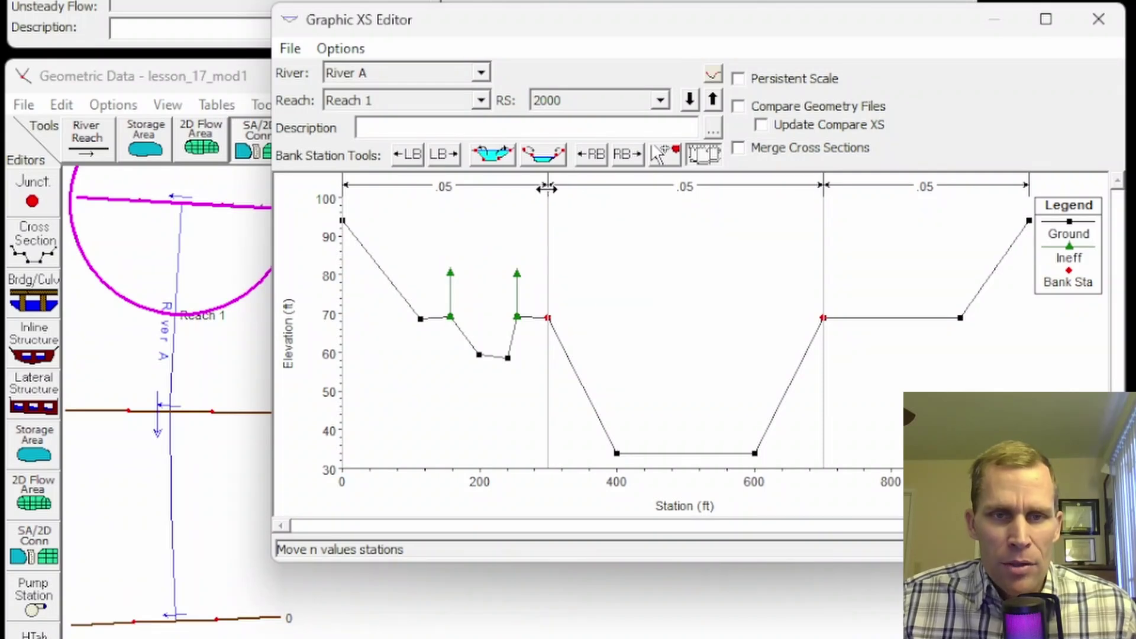
left_click_drag(547, 188, 617, 210)
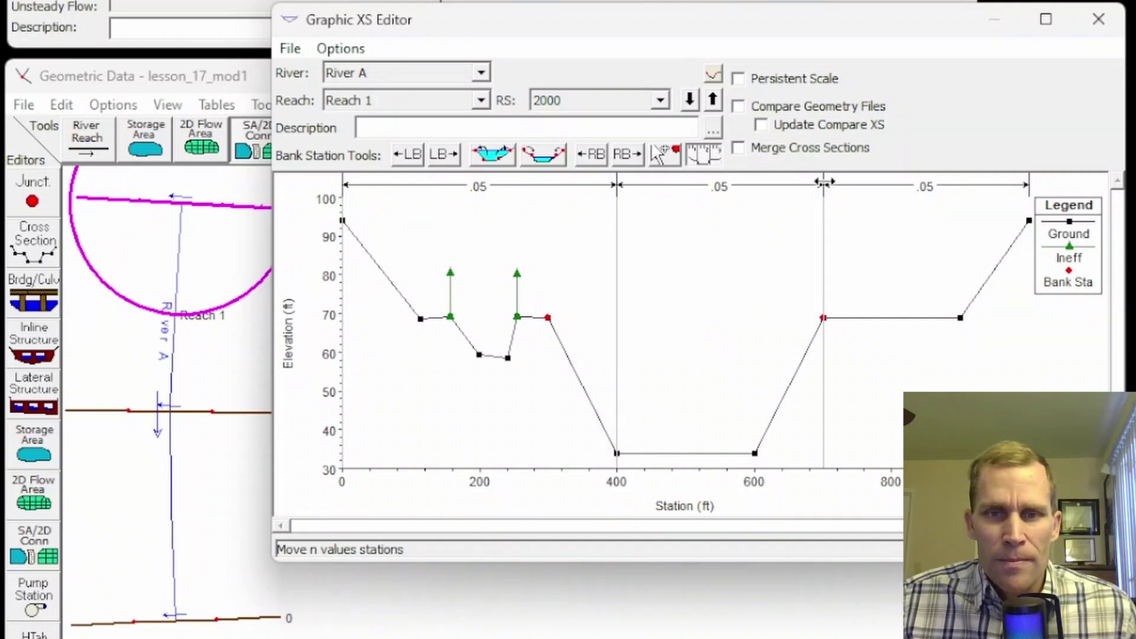
left_click_drag(824, 183, 754, 195)
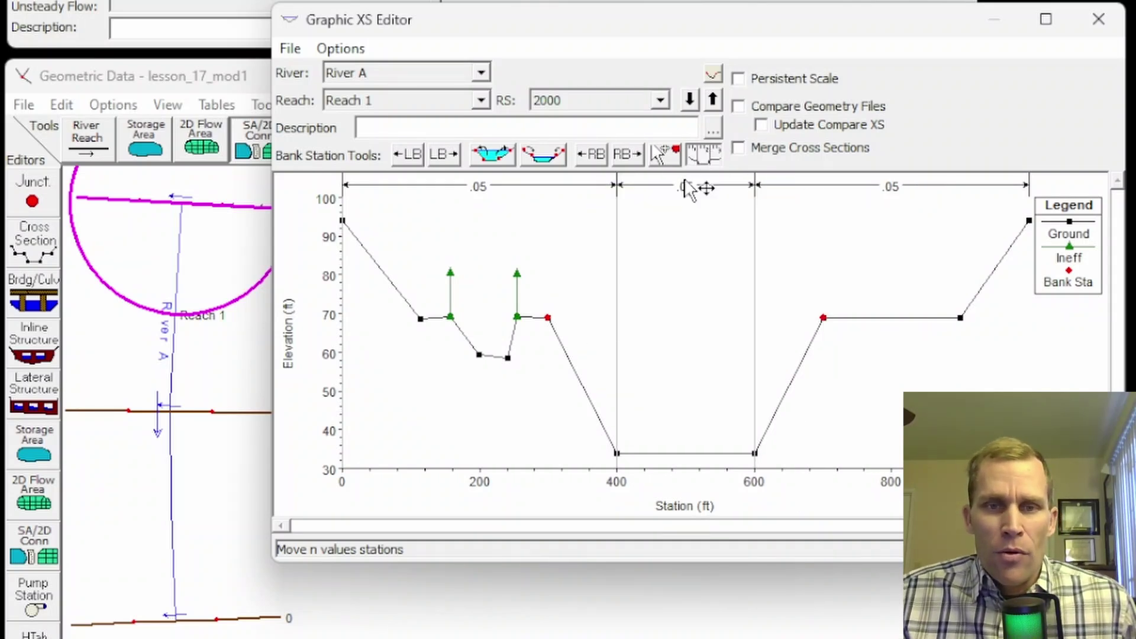
- Undo the section edits, returning the n breaks to stations 300 and 700
left_click(617, 186)
left_click(331, 49)
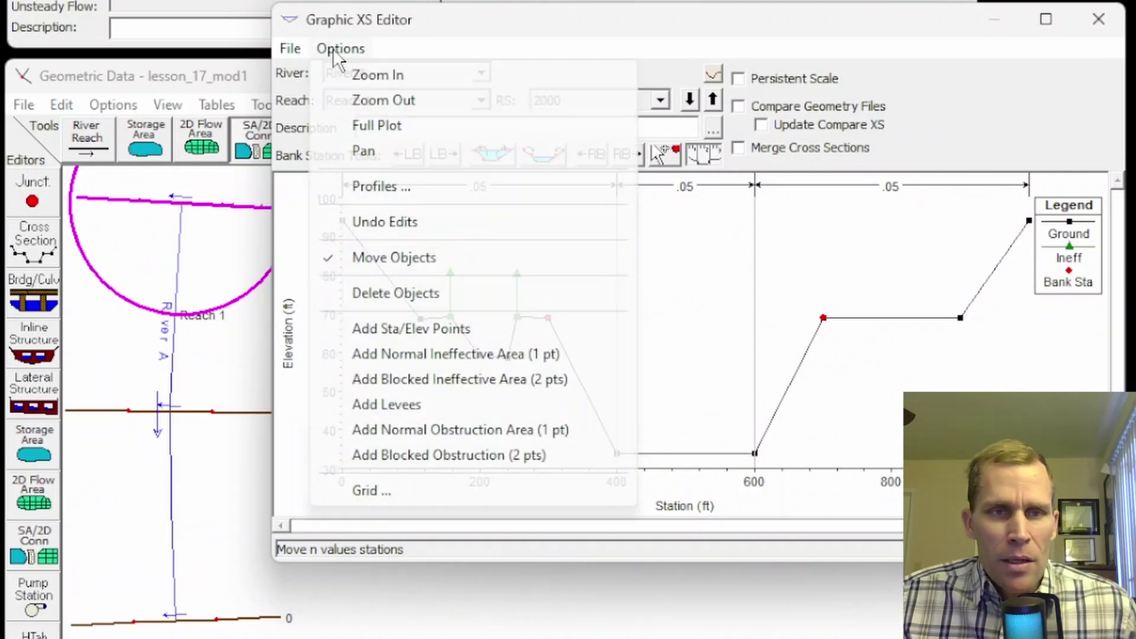
left_click(384, 223)
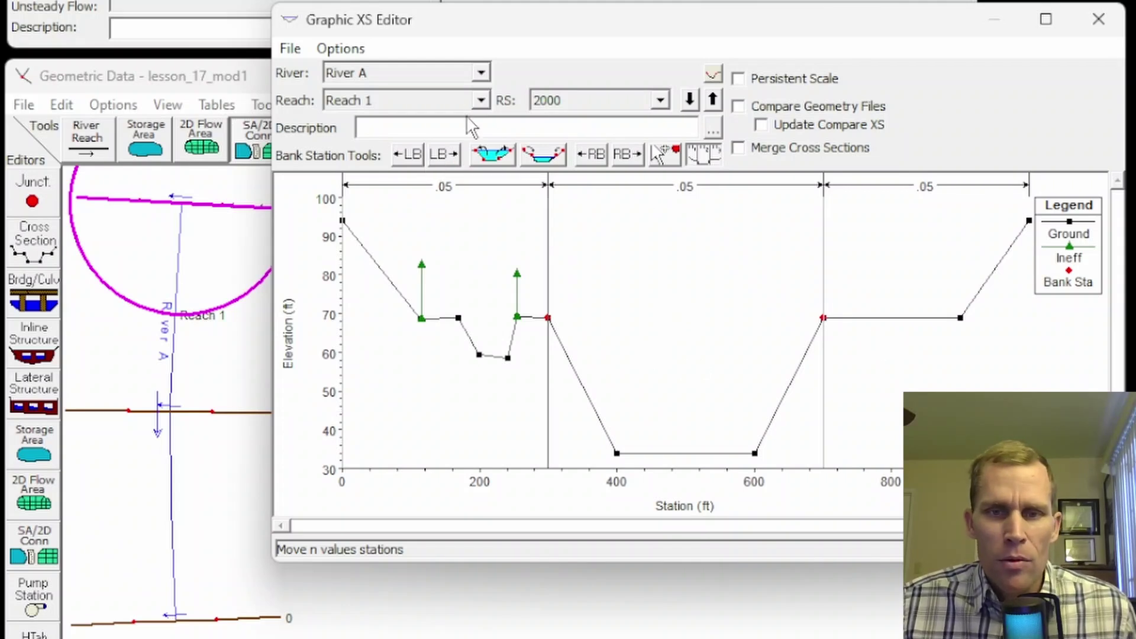
- Delete the left overbank ground point near station 170
left_click(327, 51)
left_click(376, 294)
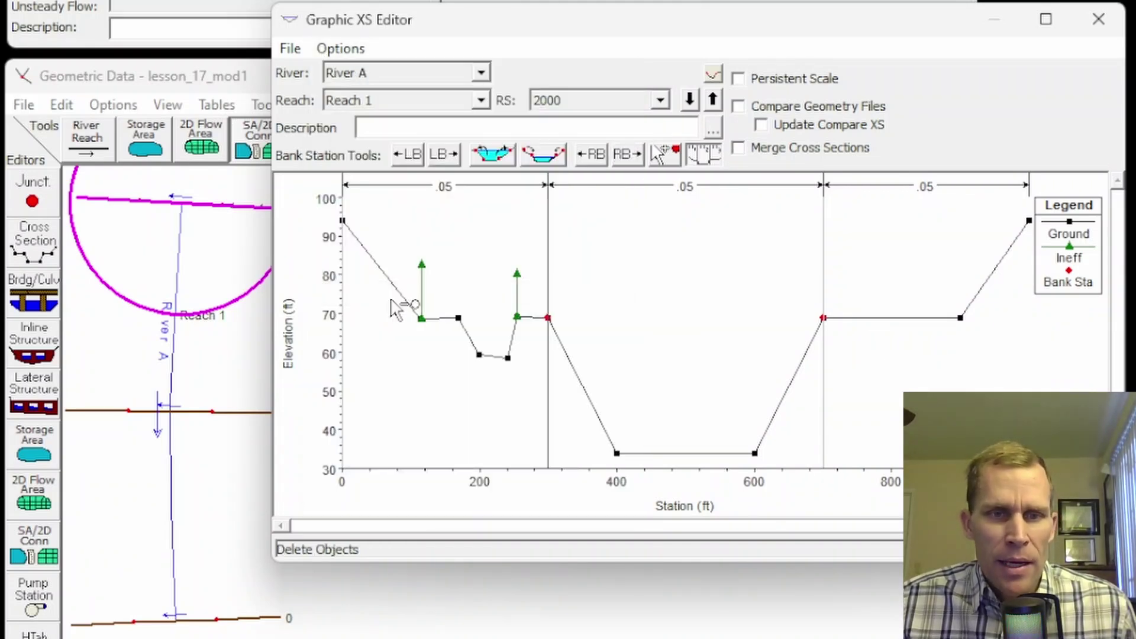
left_click(458, 322)
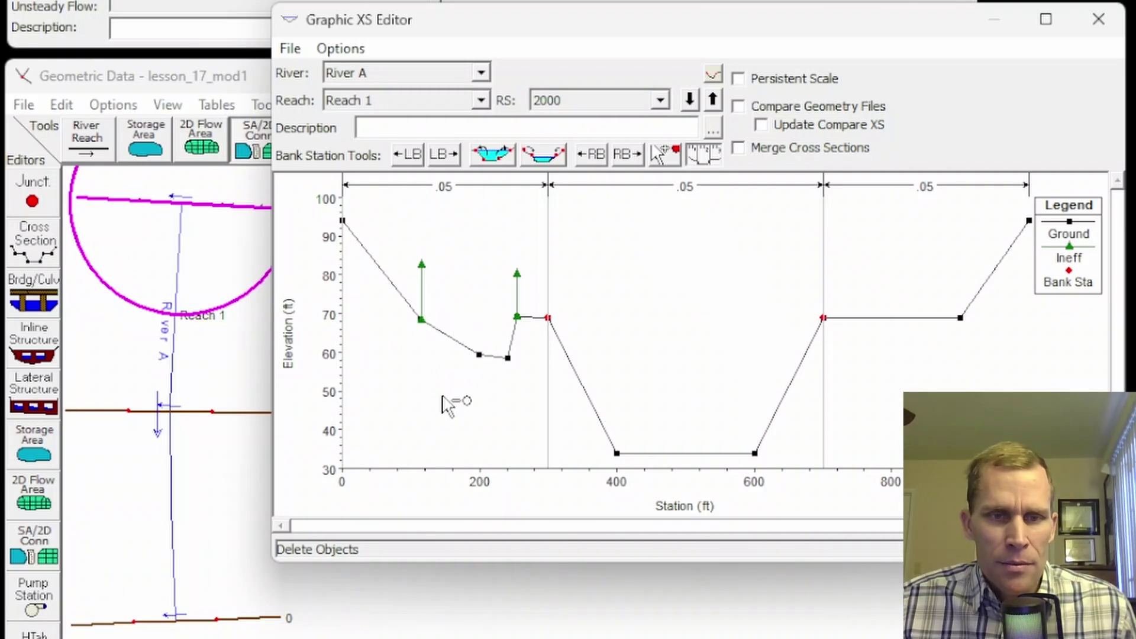
- Drag the left overbank dip ground points, placing one near station 175, elevation 70
left_click(336, 51)
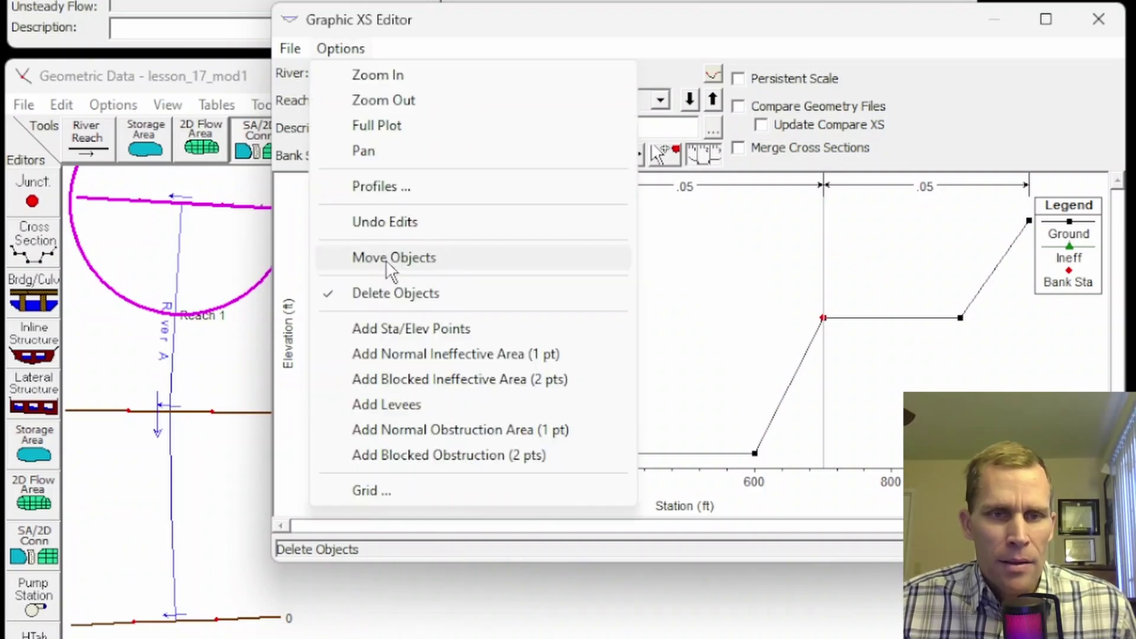
left_click(395, 329)
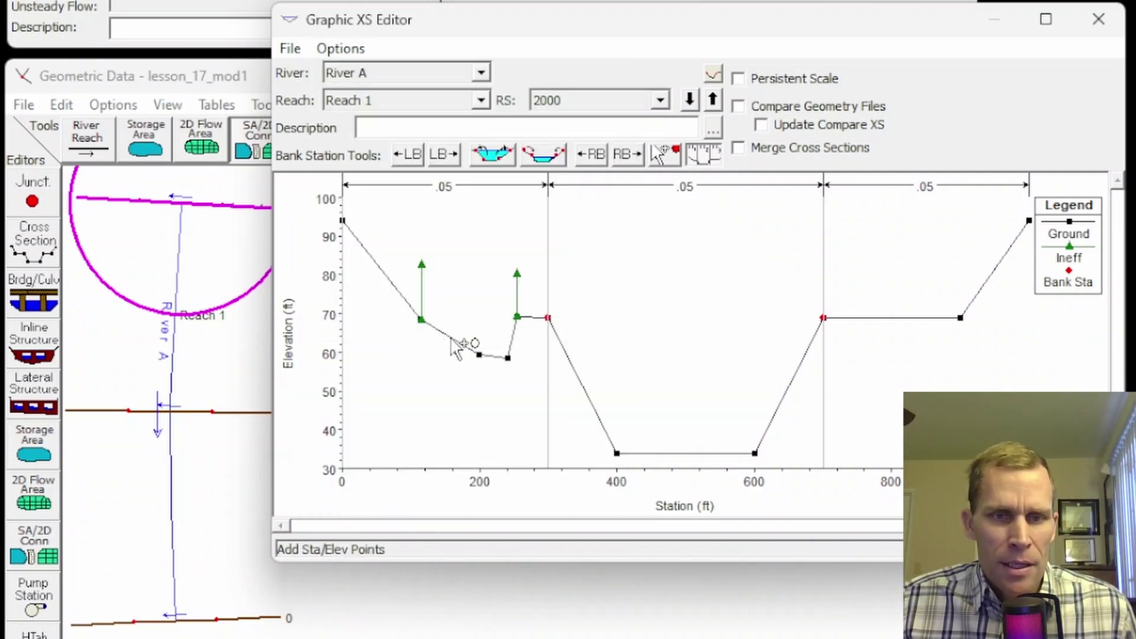
left_click(340, 48)
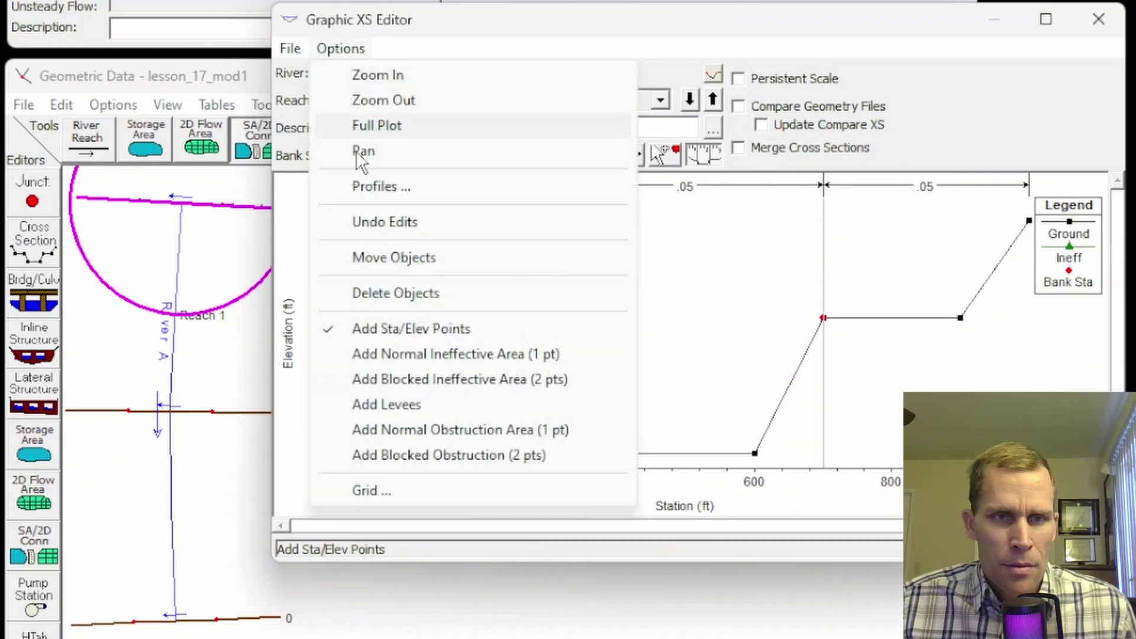
left_click(399, 257)
left_click_drag(455, 348, 453, 345)
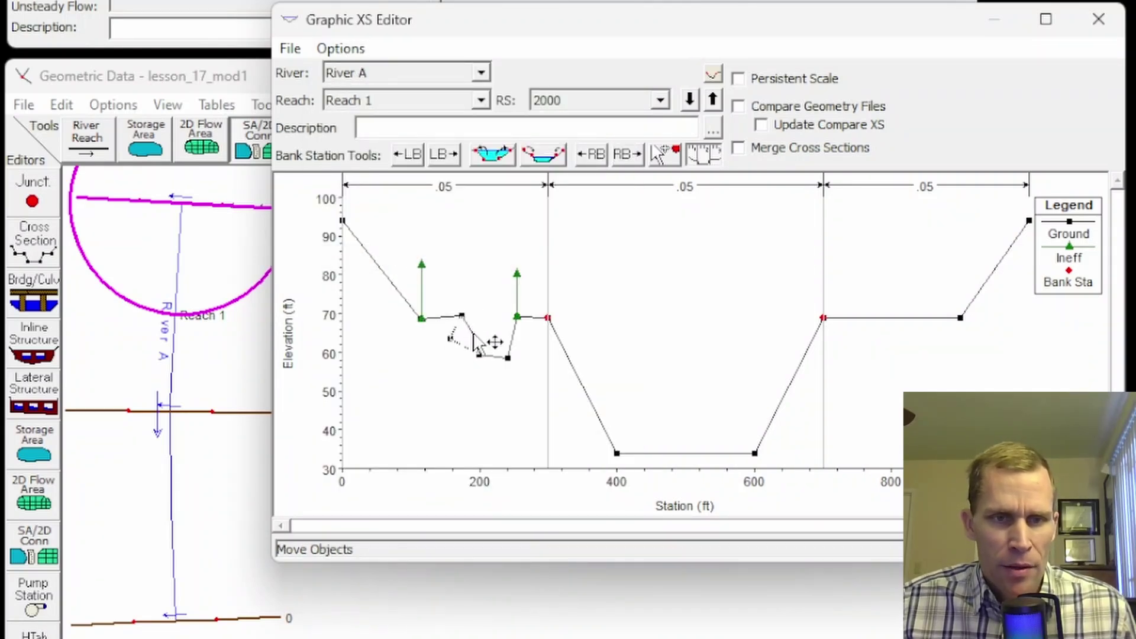
left_click_drag(449, 340, 462, 329)
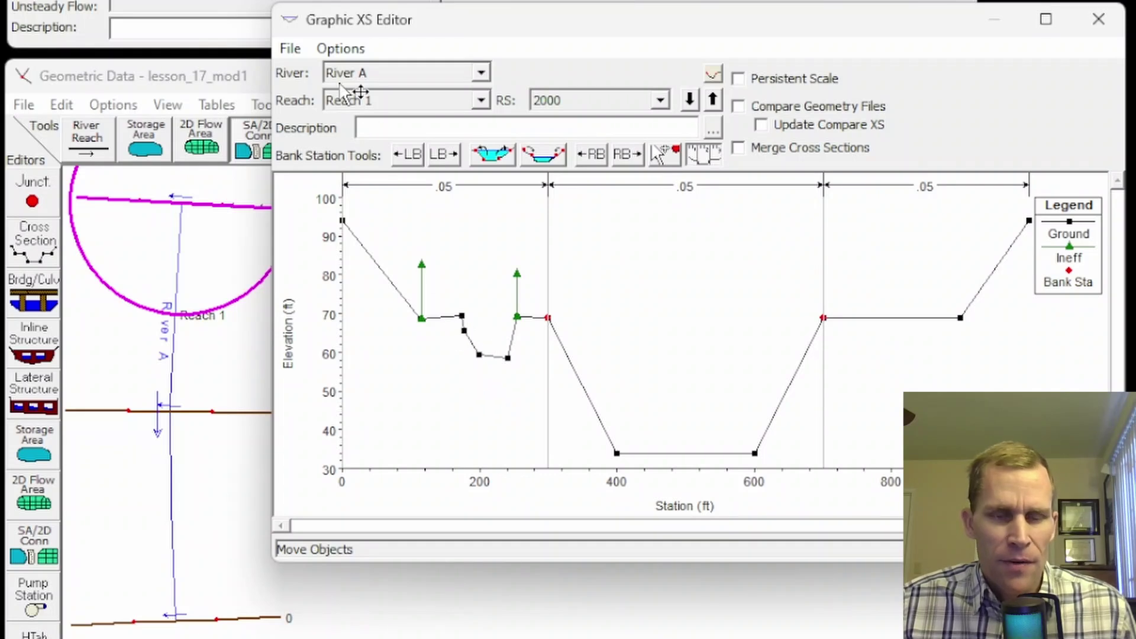
left_click(340, 47)
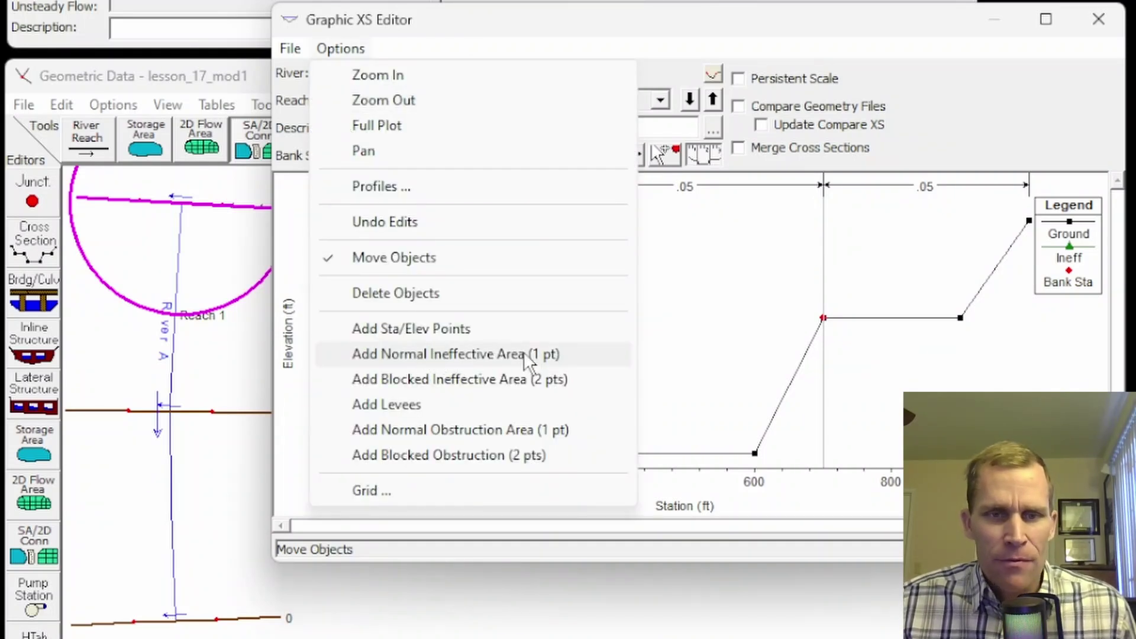
- Switch the editor to Add Normal Ineffective Area (1 pt) mode without placing points
left_click(504, 353)
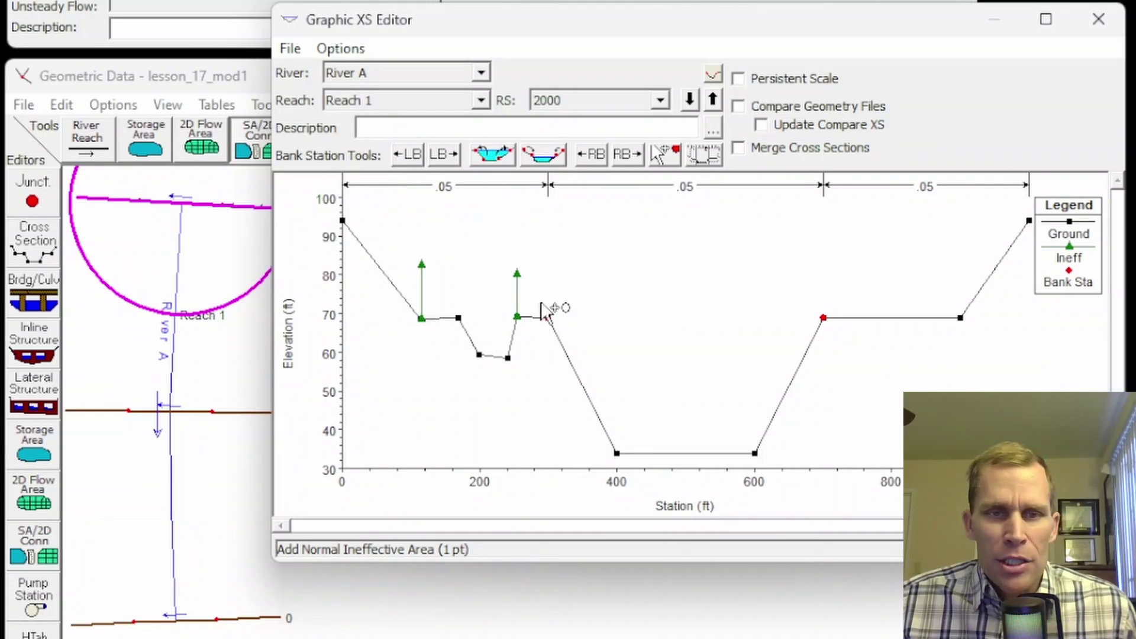
left_click(338, 48)
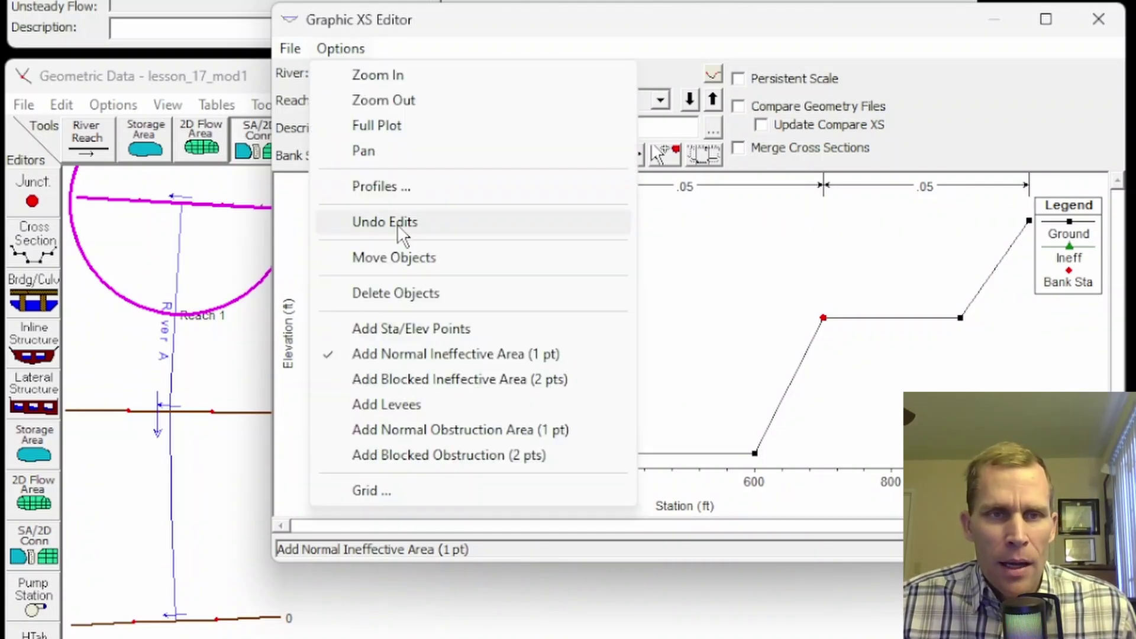
- Drag the left bank station to station 400, then return it to 300
left_click(412, 254)
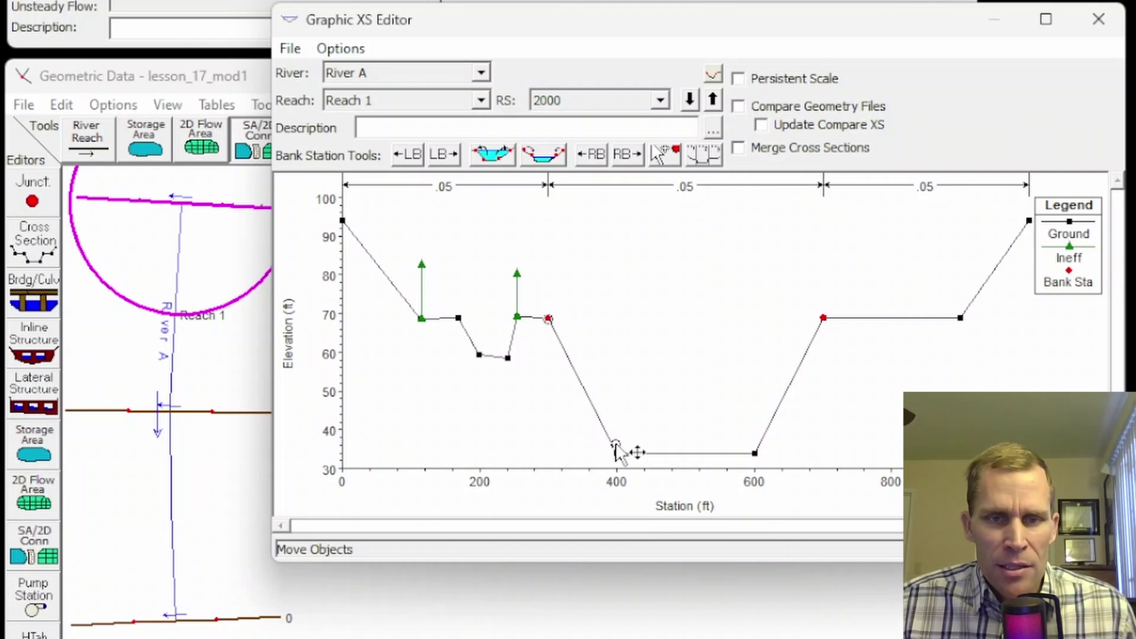
left_click_drag(616, 454, 619, 456)
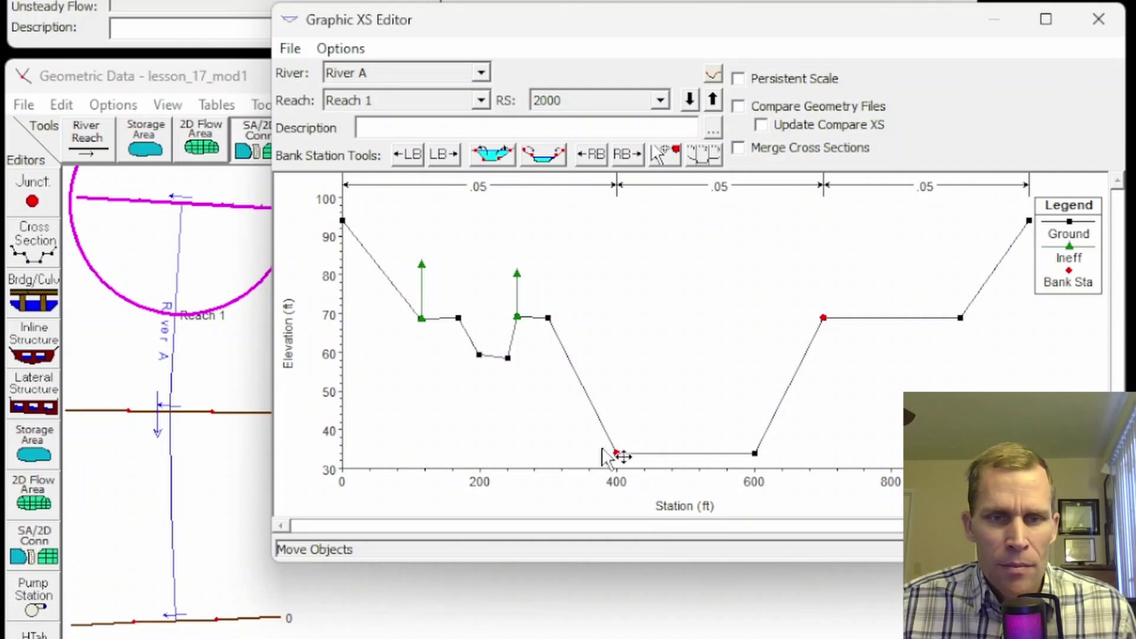
left_click(550, 322)
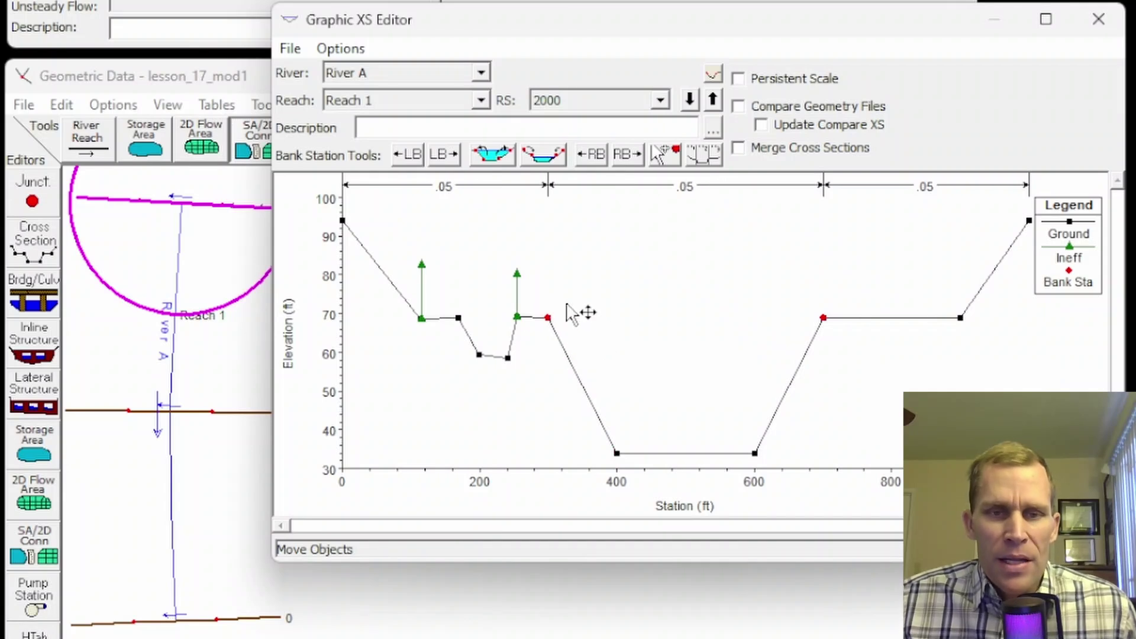
left_click(408, 155)
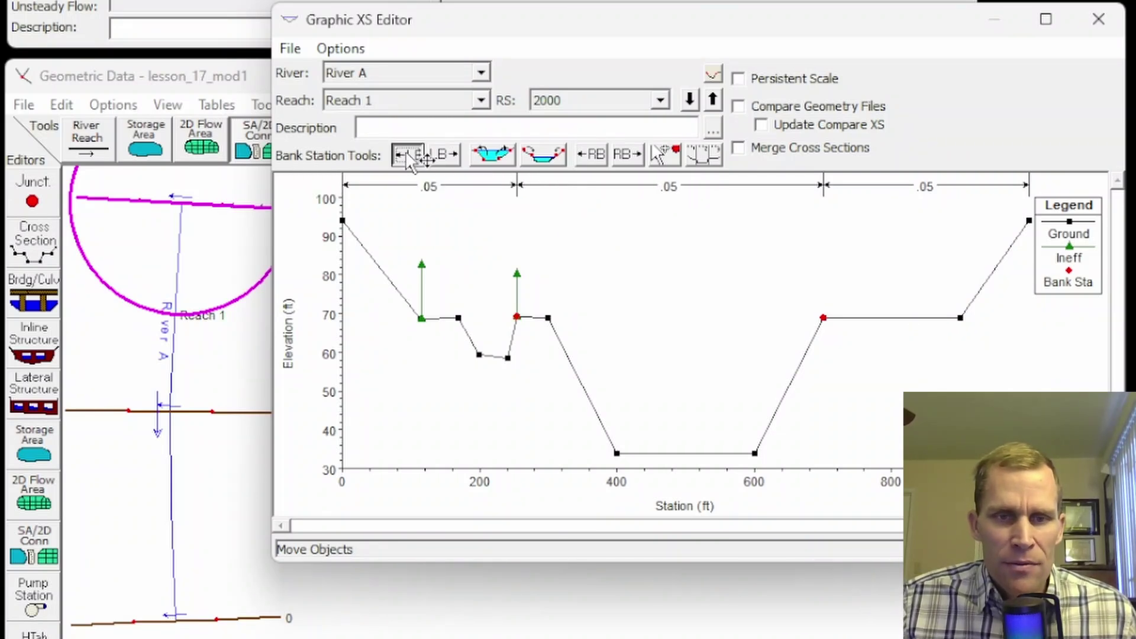
left_click(409, 156)
left_click(406, 153)
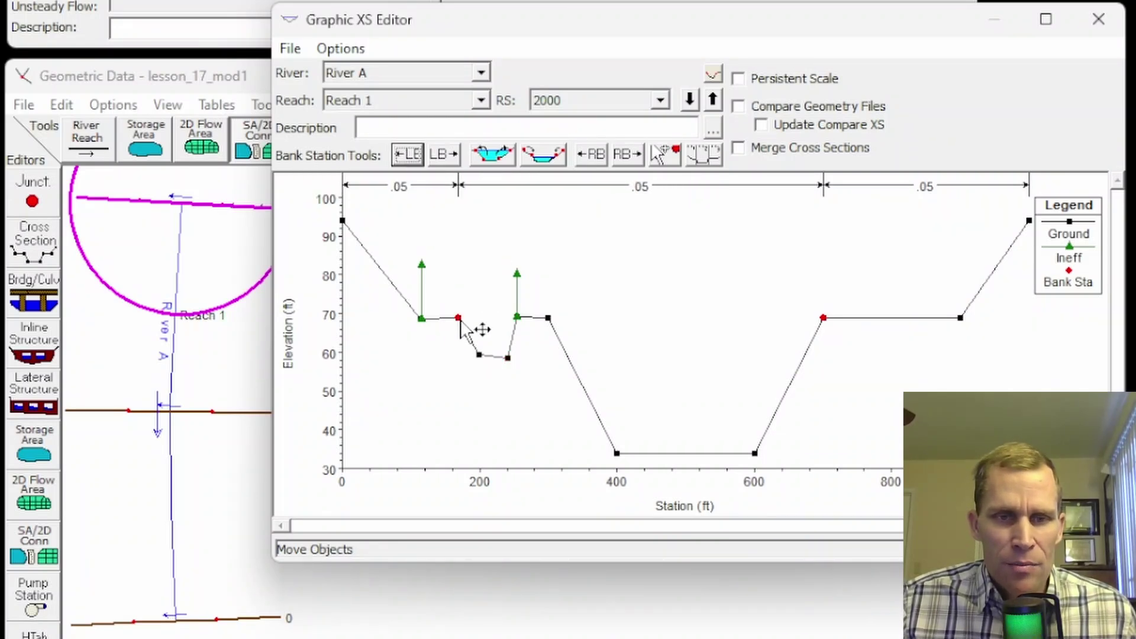
left_click(446, 156)
left_click(448, 155)
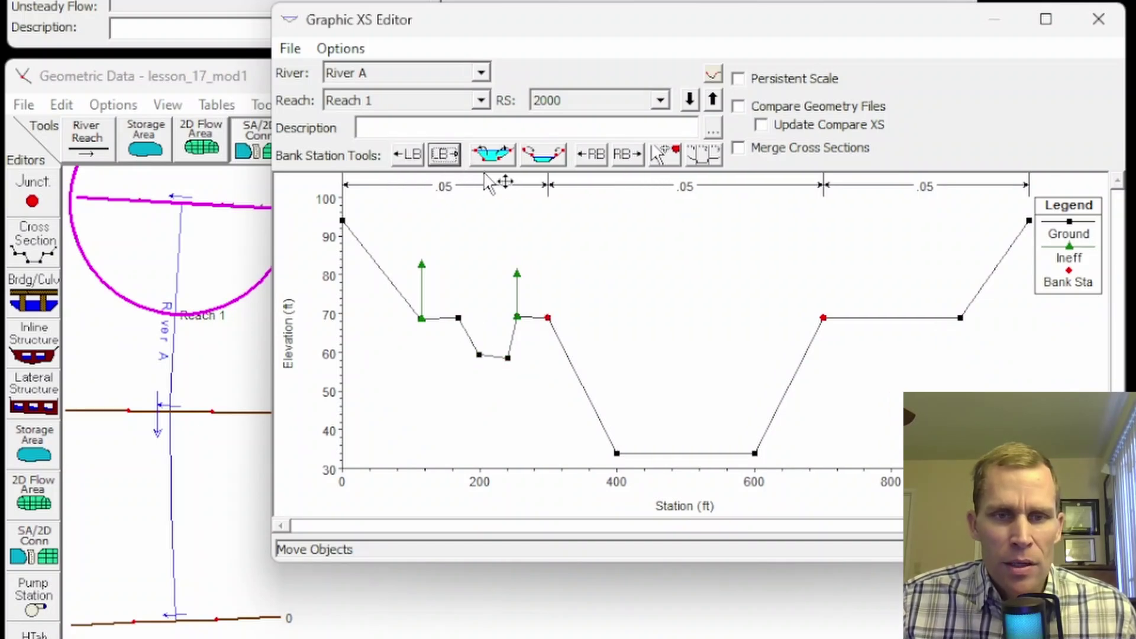
left_click(621, 154)
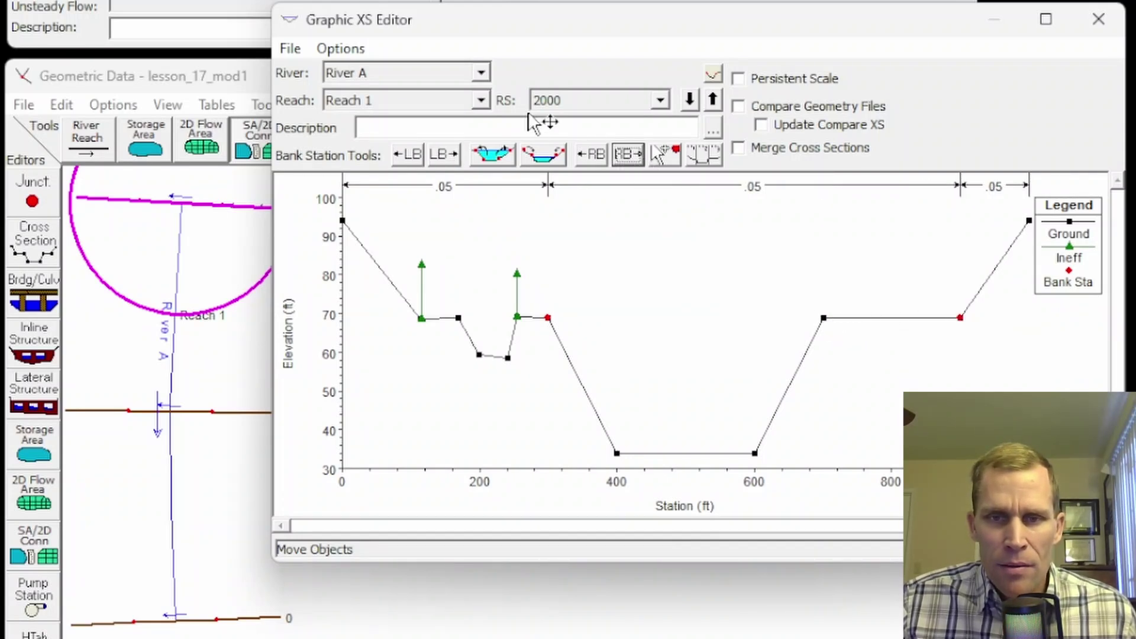
left_click(591, 155)
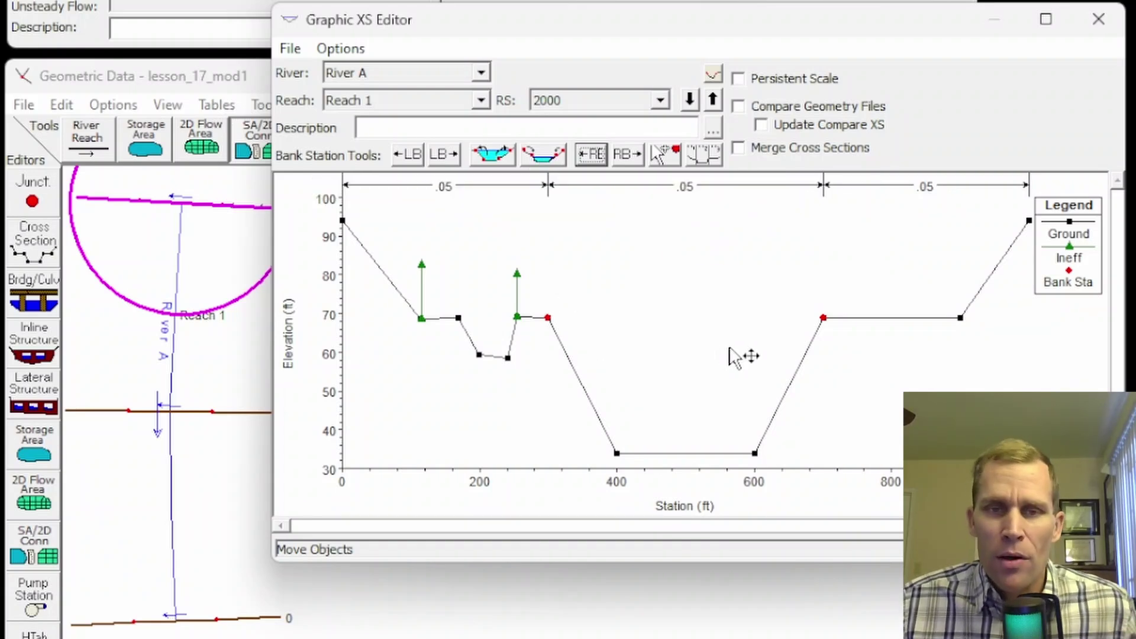
left_click(493, 155)
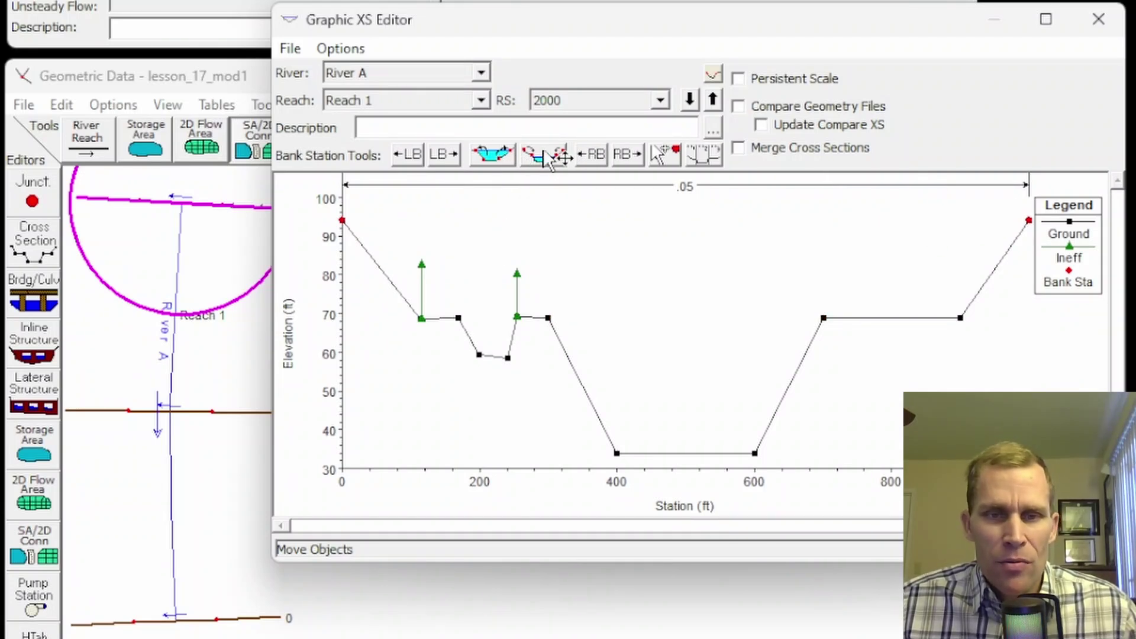
left_click(590, 156)
left_click(445, 165)
left_click(445, 165)
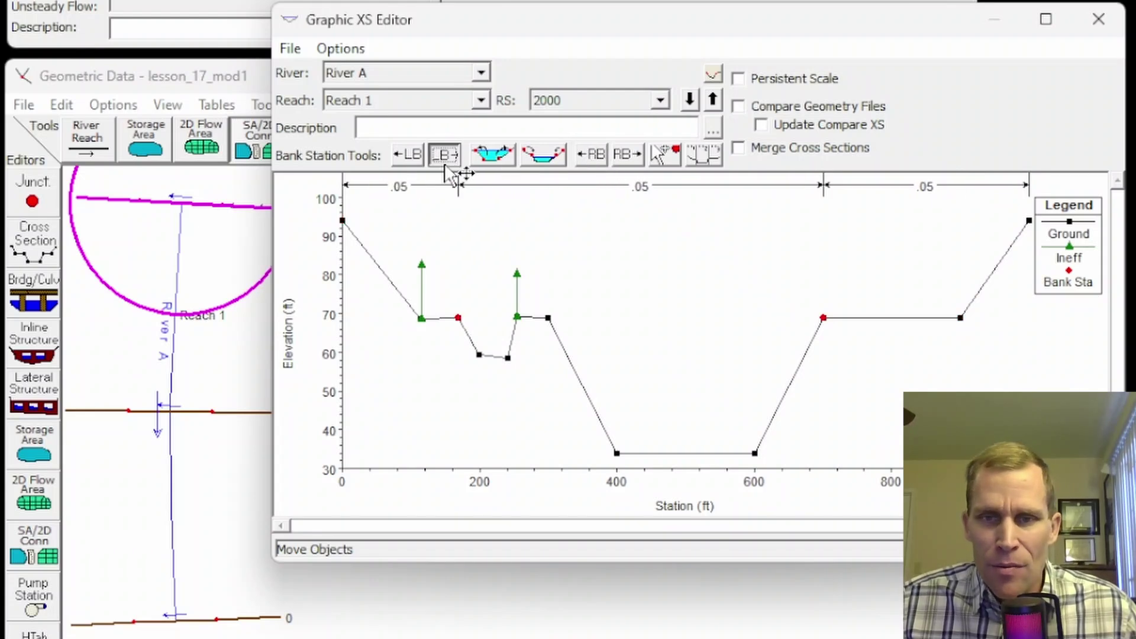
left_click(445, 165)
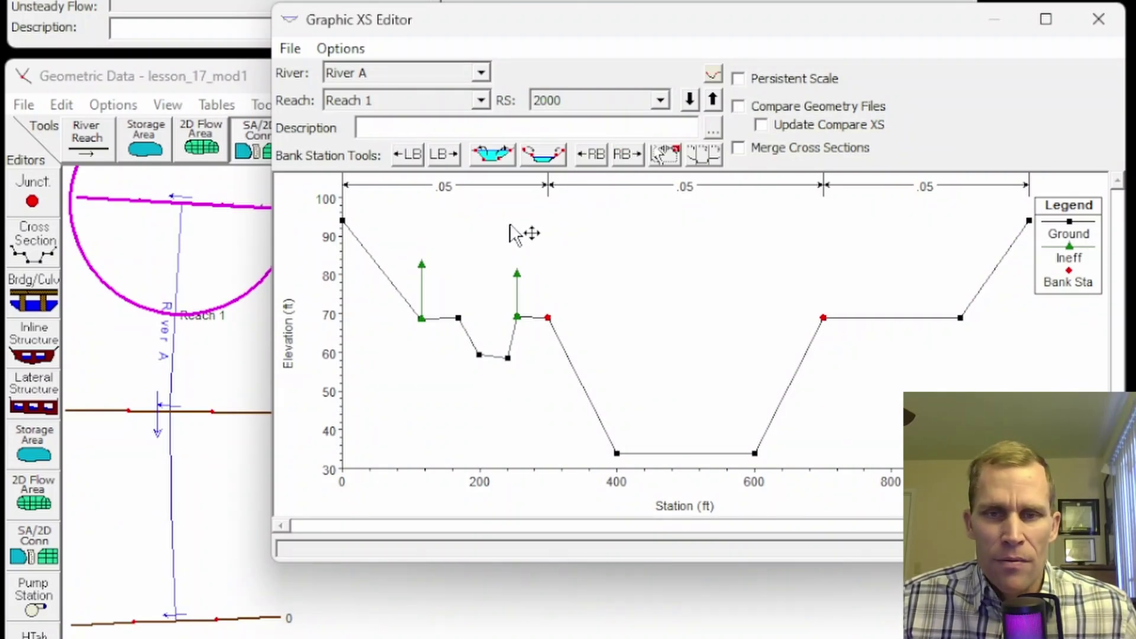
left_click(712, 99)
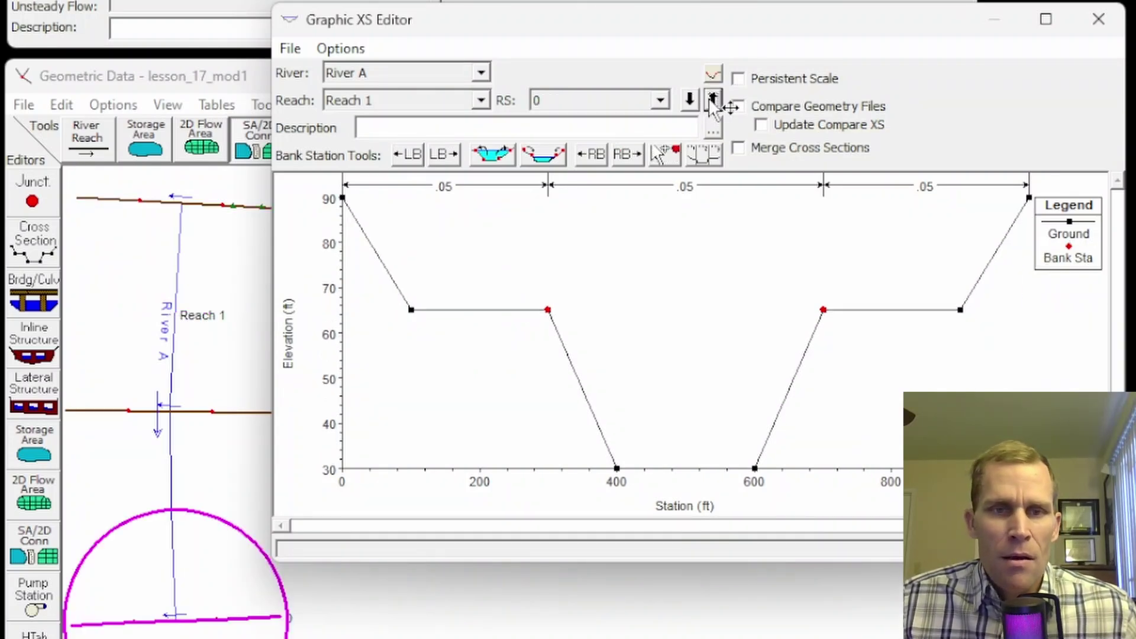
left_click(713, 99)
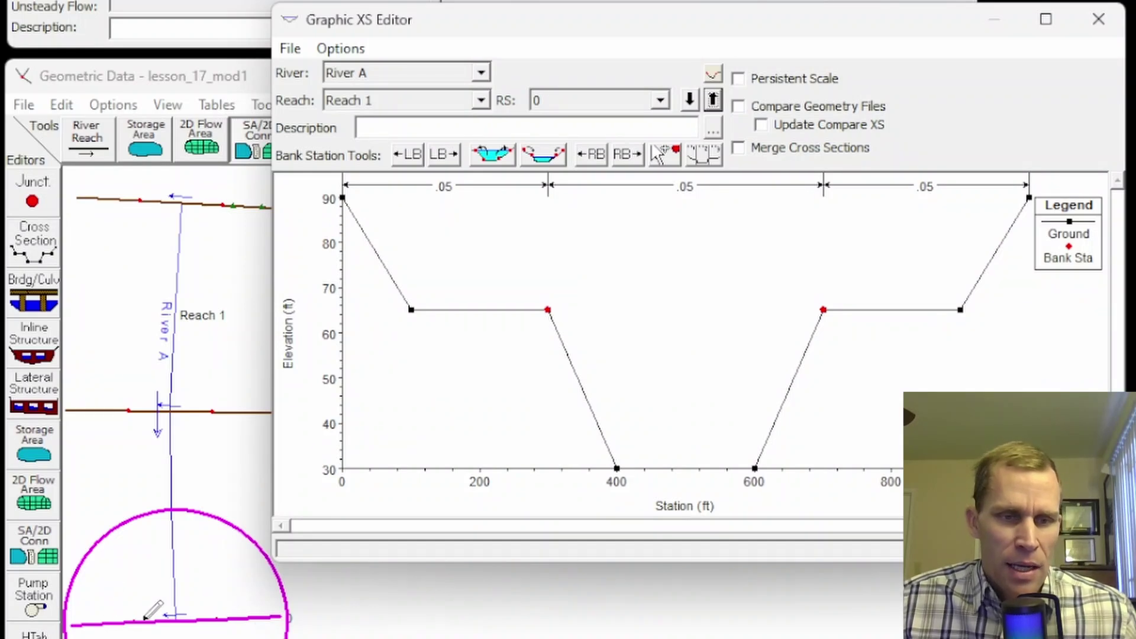
left_click(712, 100)
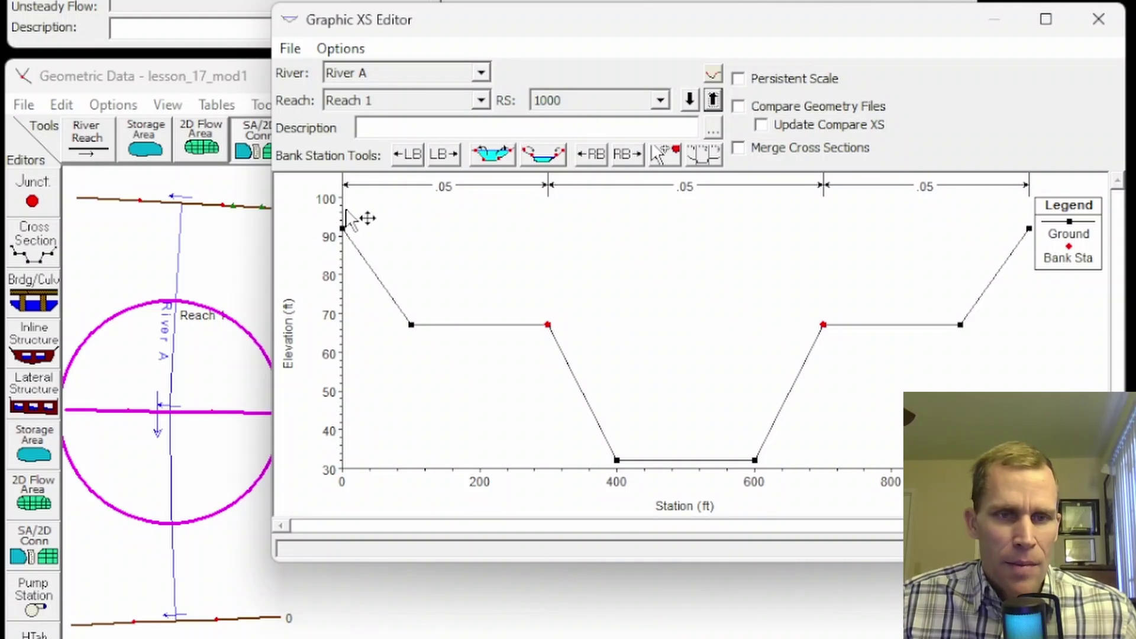
left_click(712, 100)
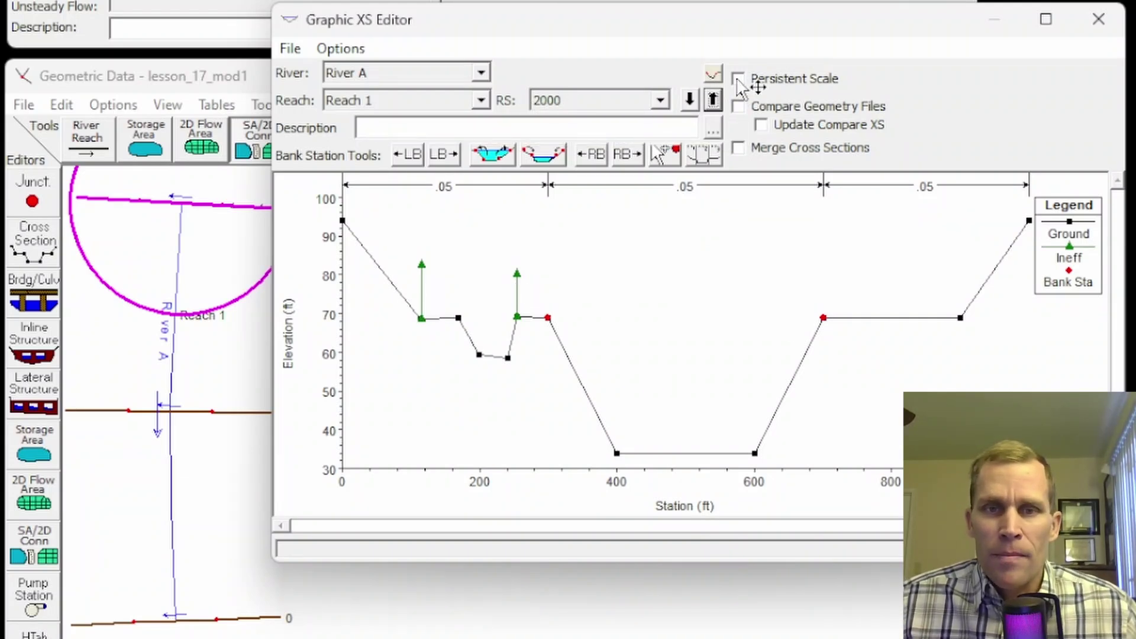
- Turn on Persistent Scale with stations 0 to 1000 and elevations 30 to 100
left_click(746, 80)
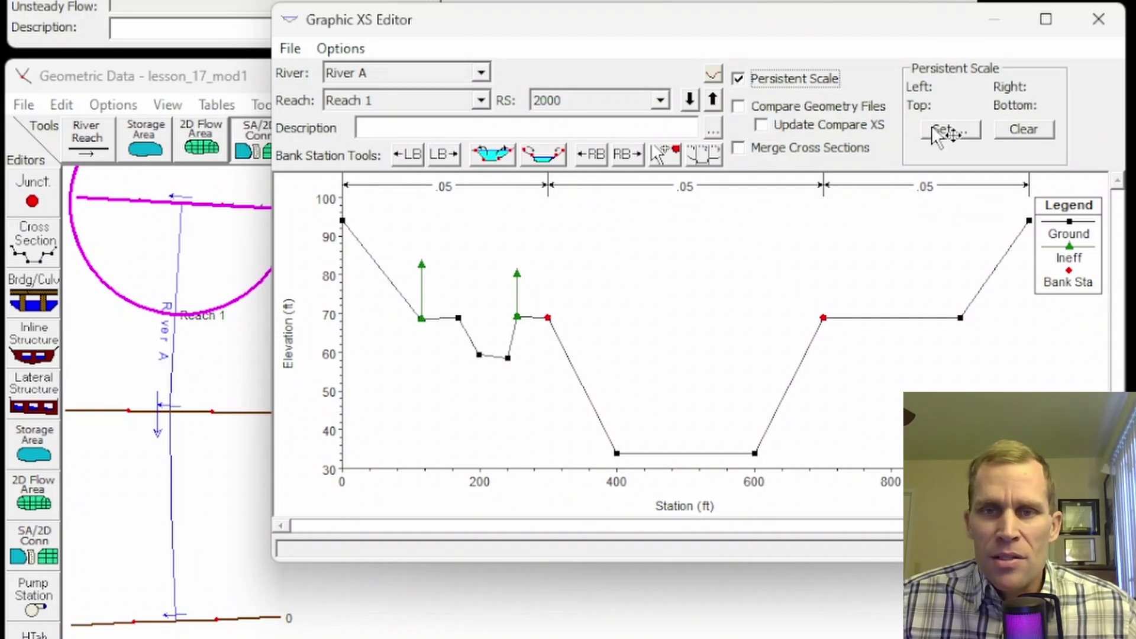
left_click(947, 131)
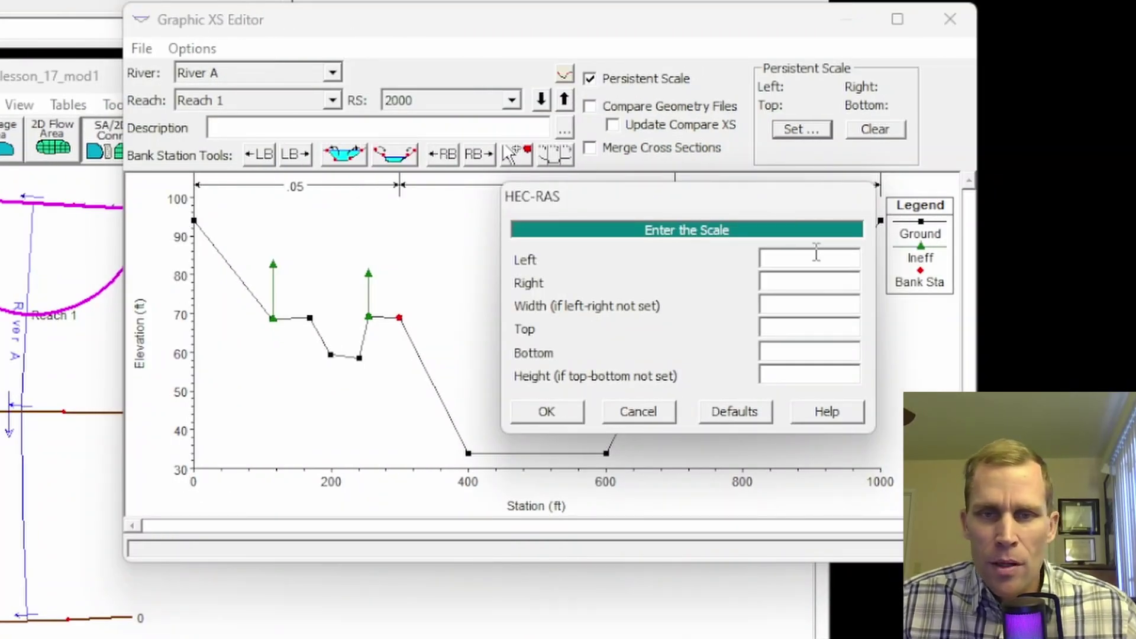
left_click(817, 328)
type("100")
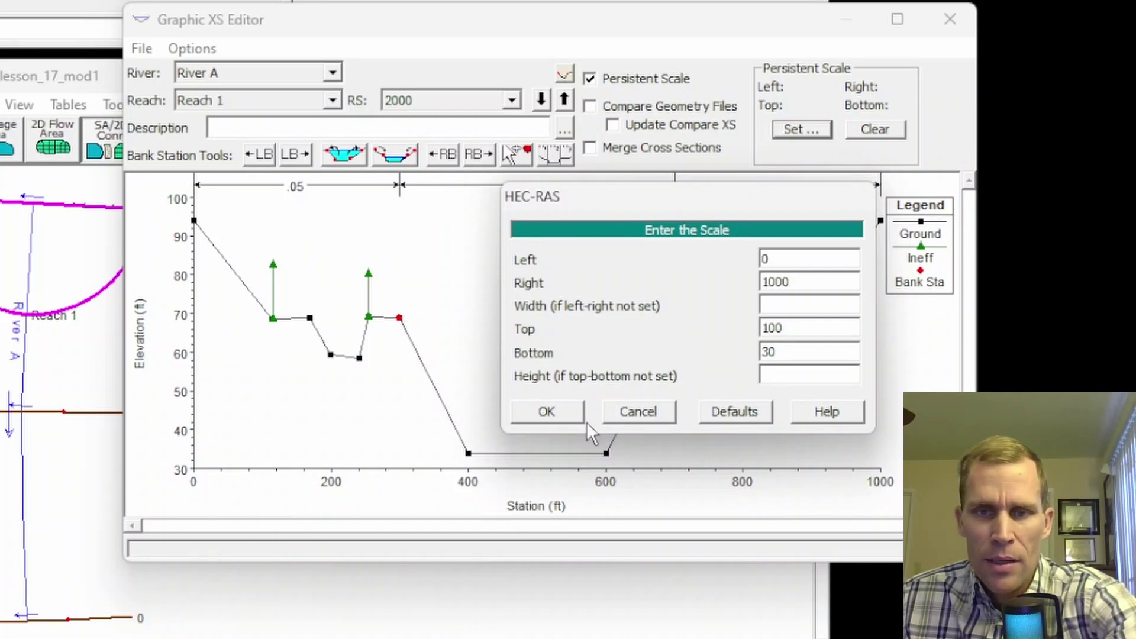
left_click(572, 414)
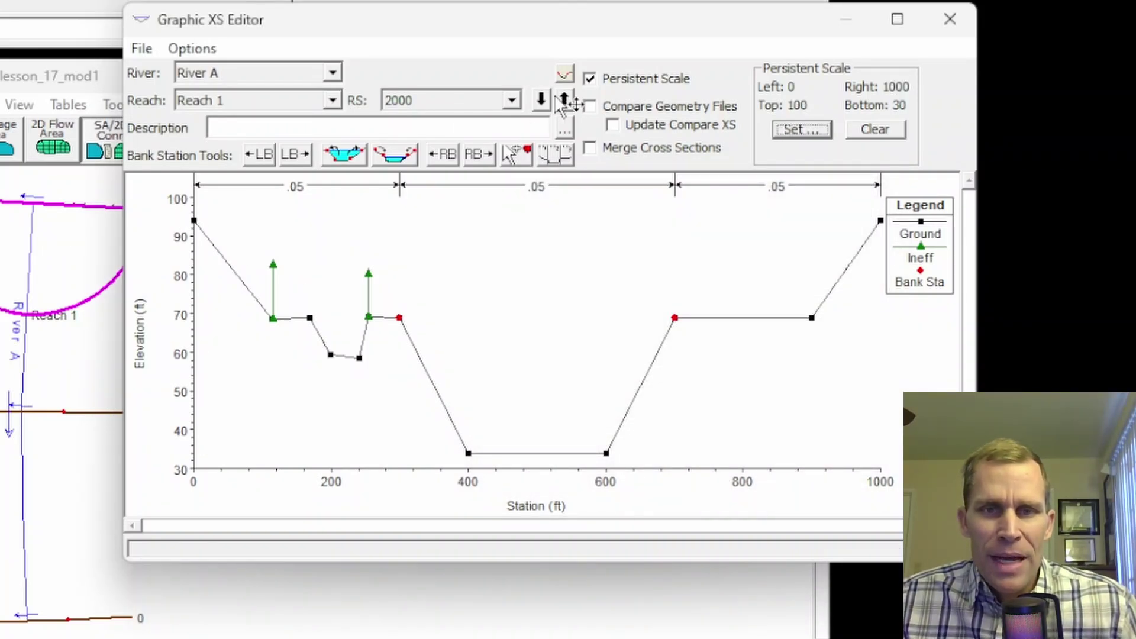
left_click(564, 101)
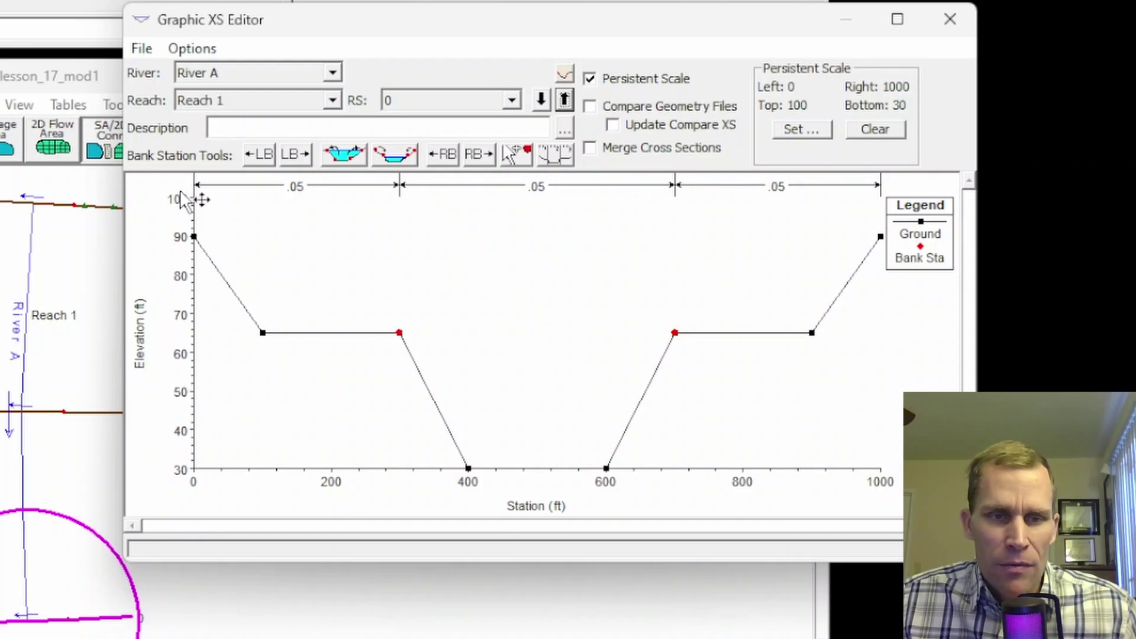
left_click(565, 100)
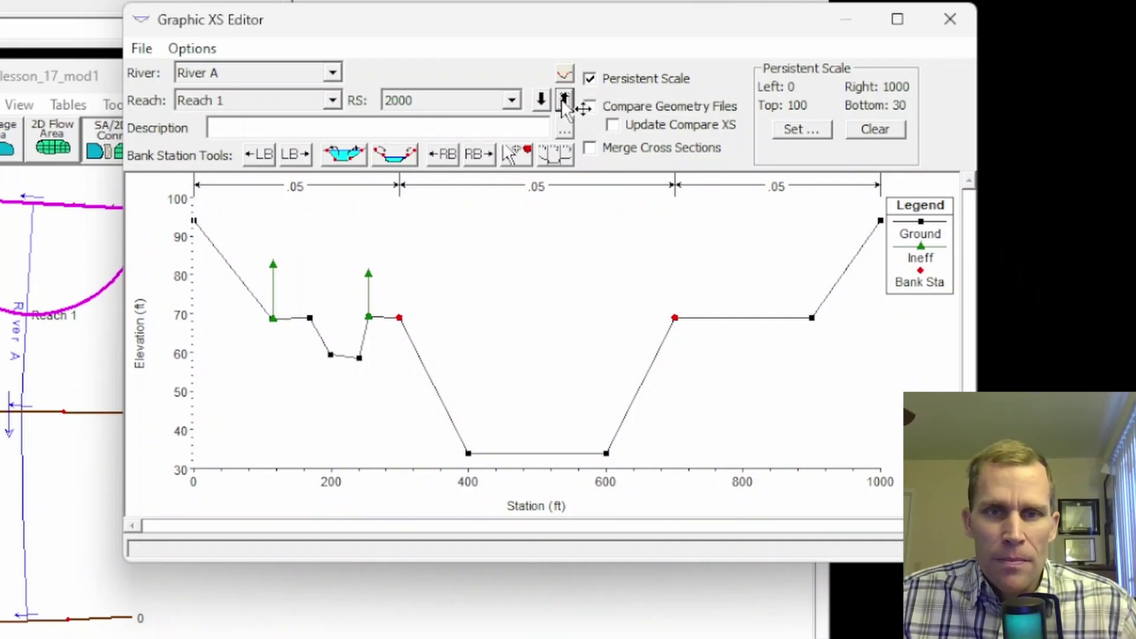
left_click(565, 101)
left_click(565, 100)
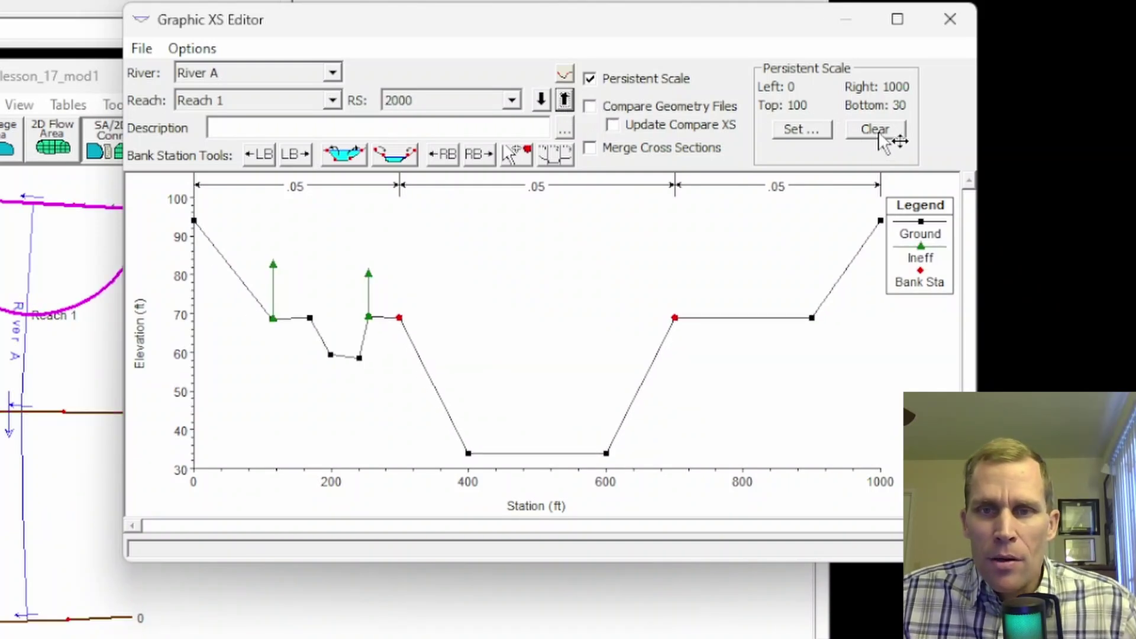
- Delete the Bottom and Right limits in the Set Scale entries
left_click(802, 130)
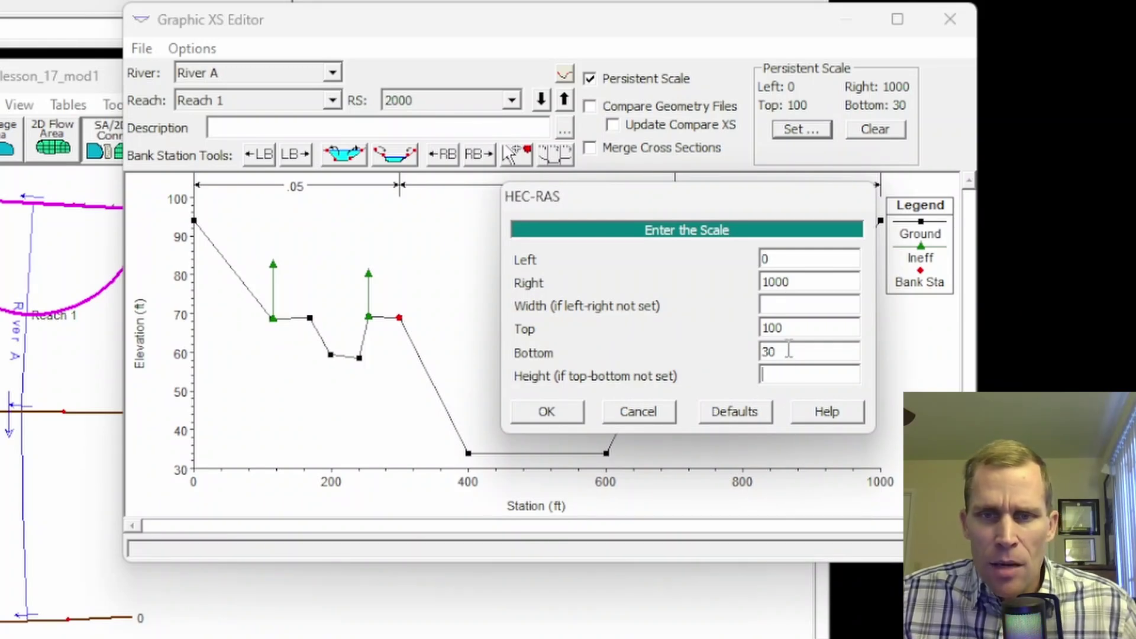
double_click(788, 354)
key("BackSpace")
double_click(790, 280)
key("BackSpace")
- Apply default scaling, clear the stored scale values, and uncheck Persistent Scale
left_click(546, 411)
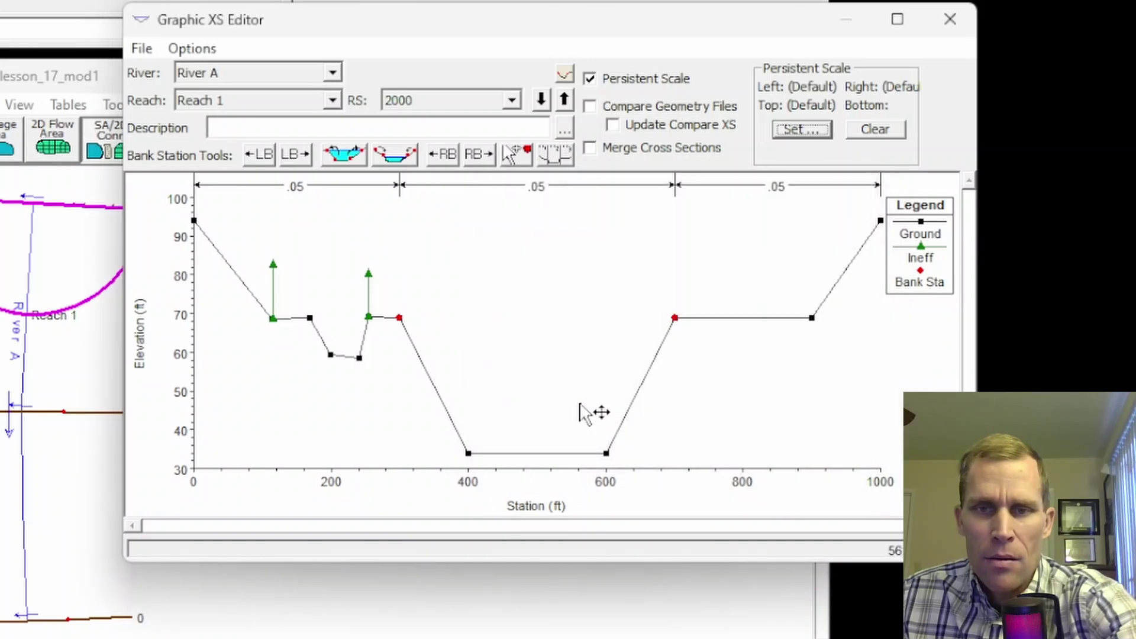
left_click(874, 131)
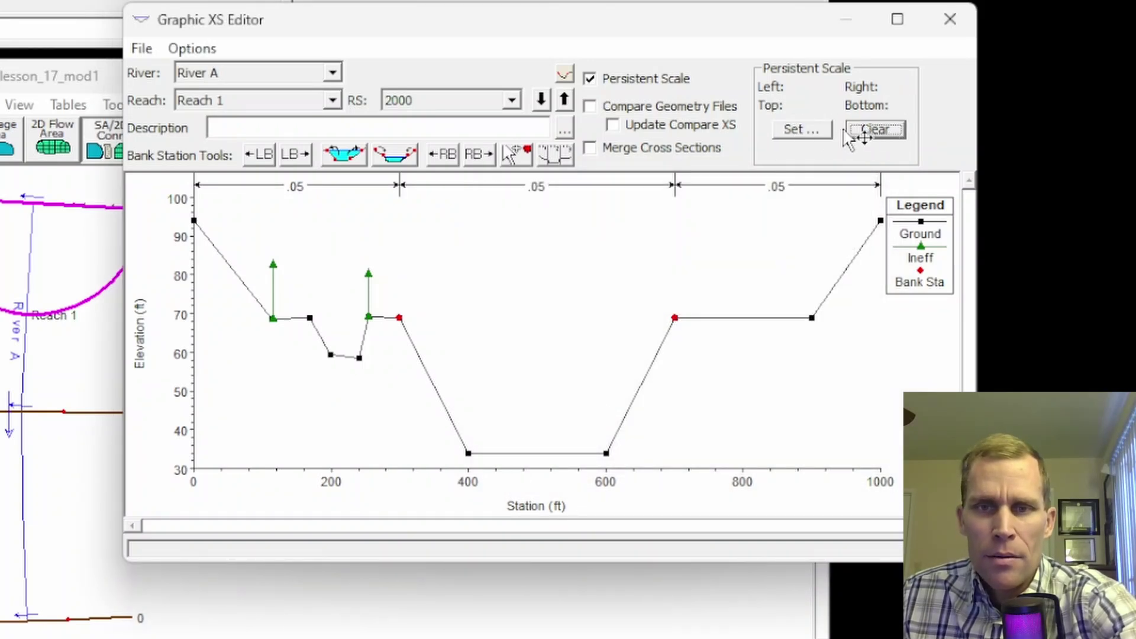
left_click(604, 80)
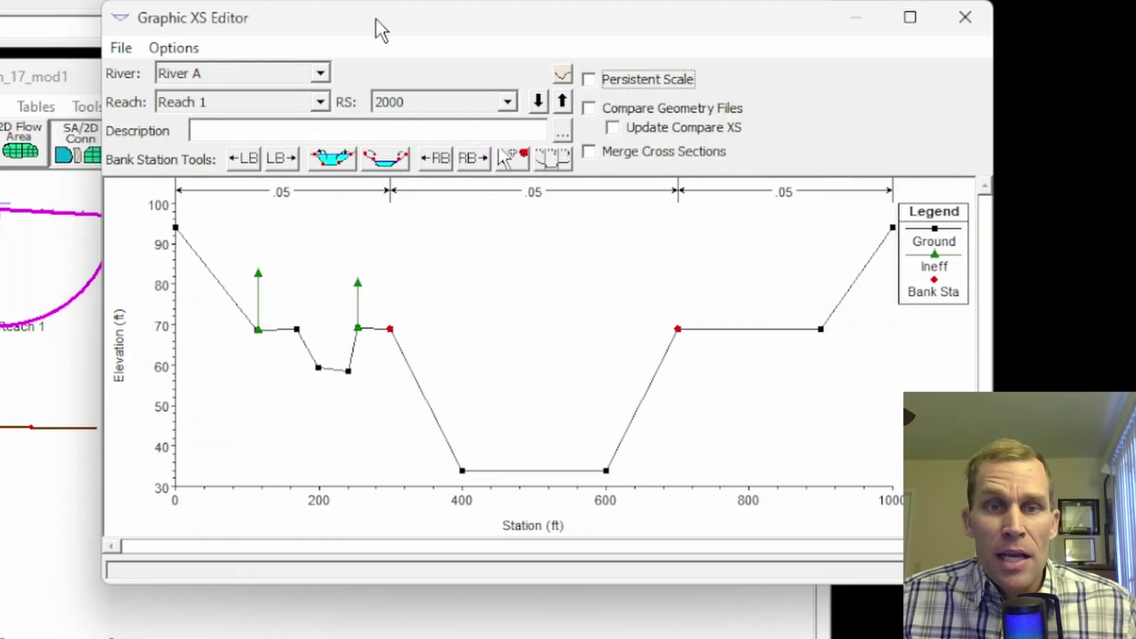
- Compare against the original lesson_17 geometry file and dismiss its load messages
left_click_drag(373, 29, 377, 53)
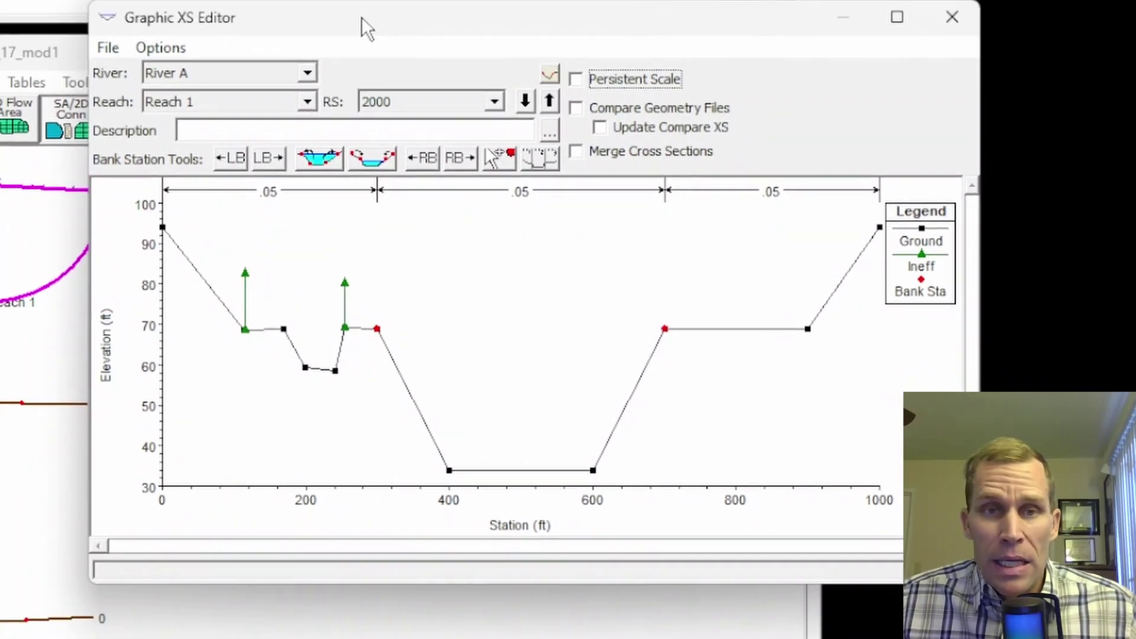
left_click(374, 328)
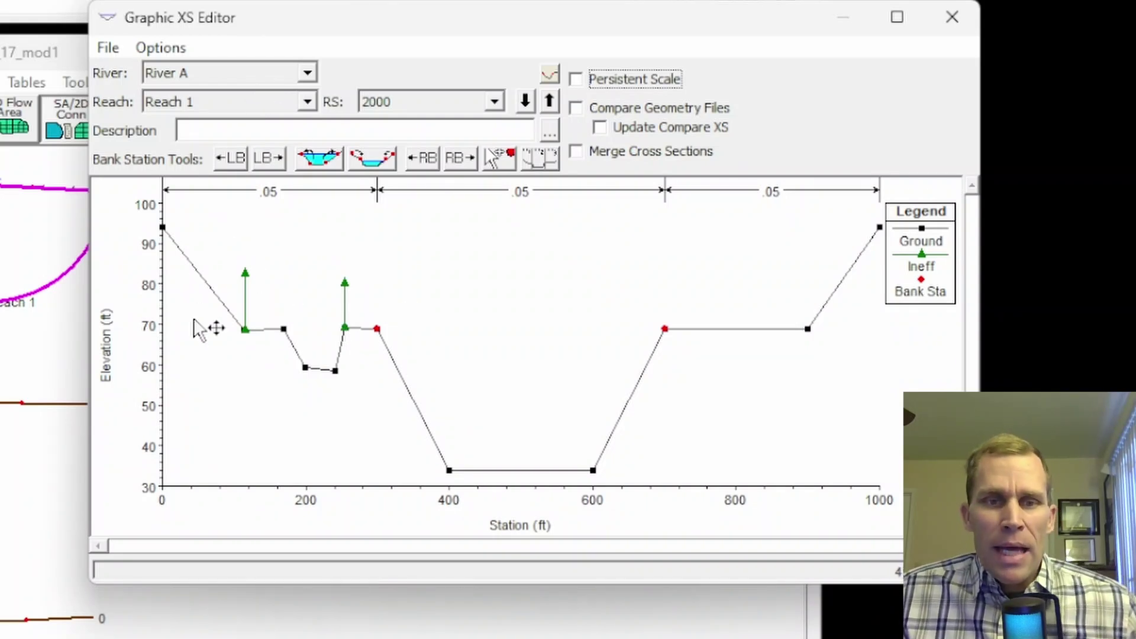
left_click(576, 108)
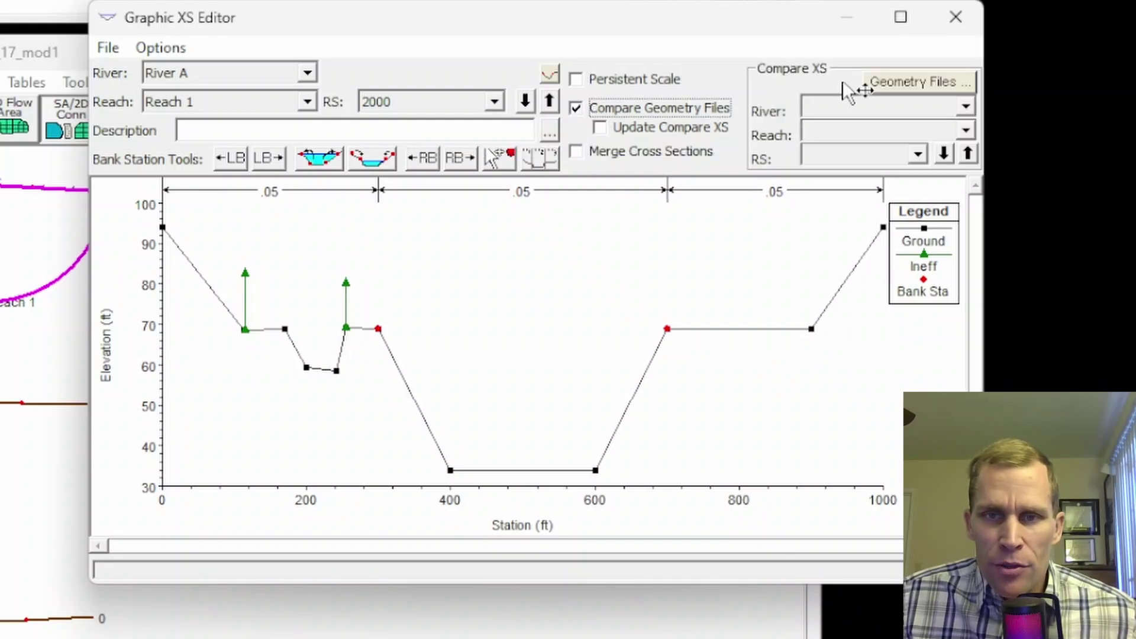
left_click(907, 82)
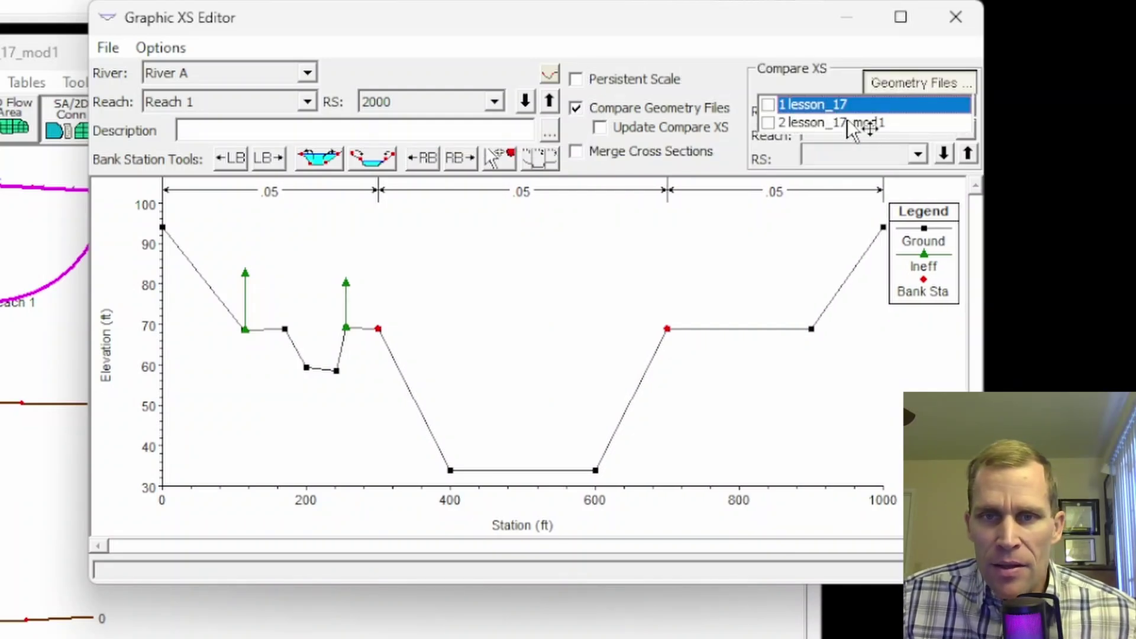
left_click(768, 106)
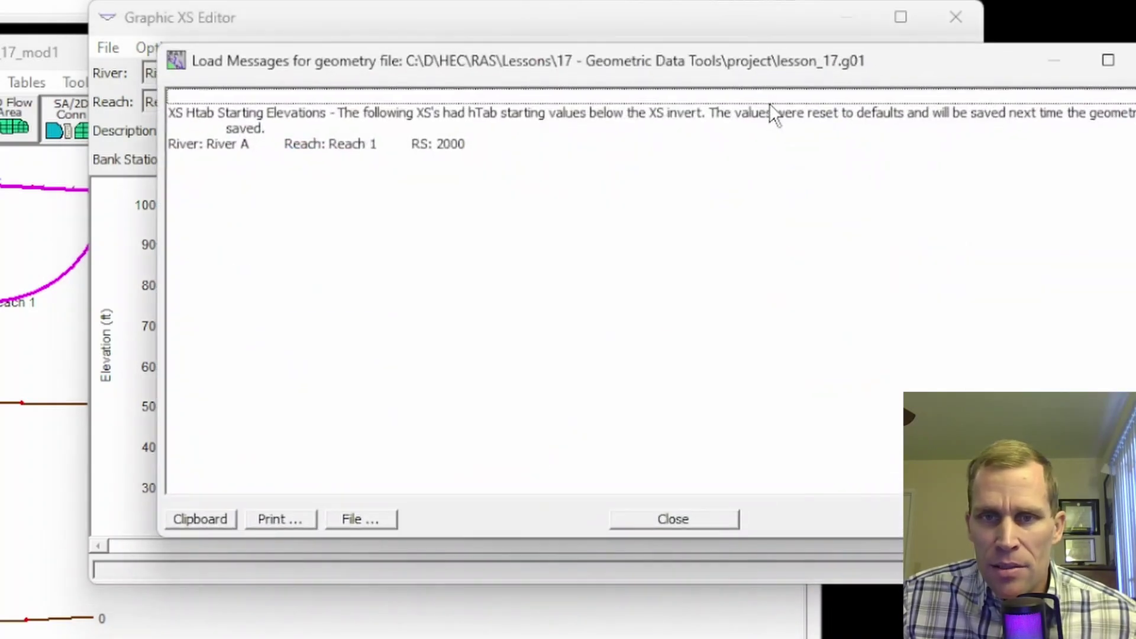
left_click(675, 520)
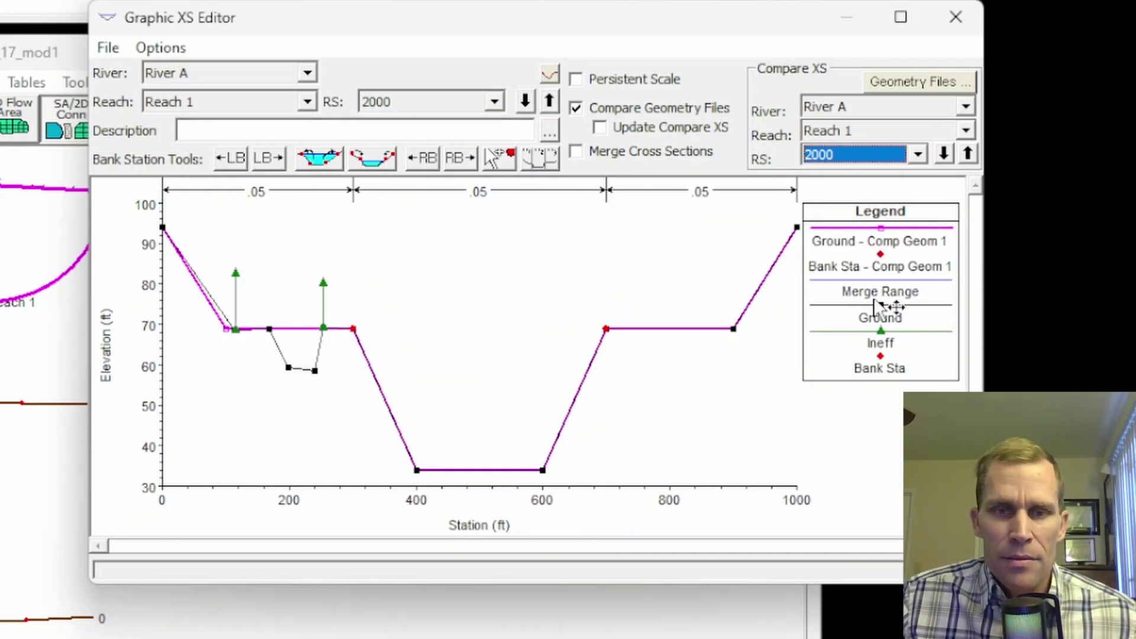
left_click(550, 101)
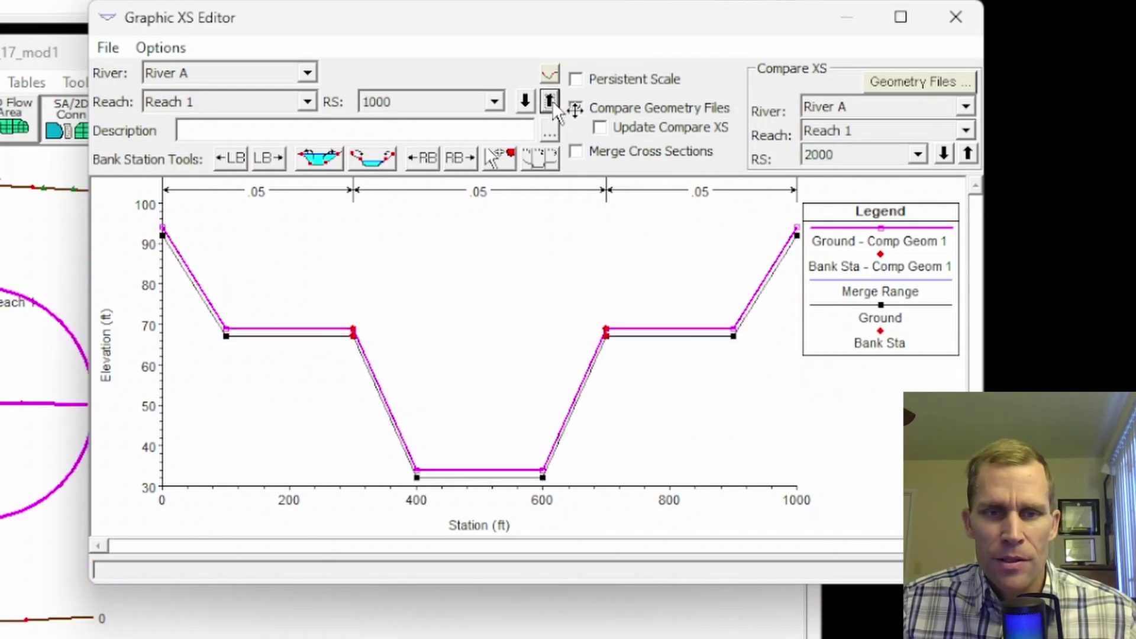
left_click(550, 101)
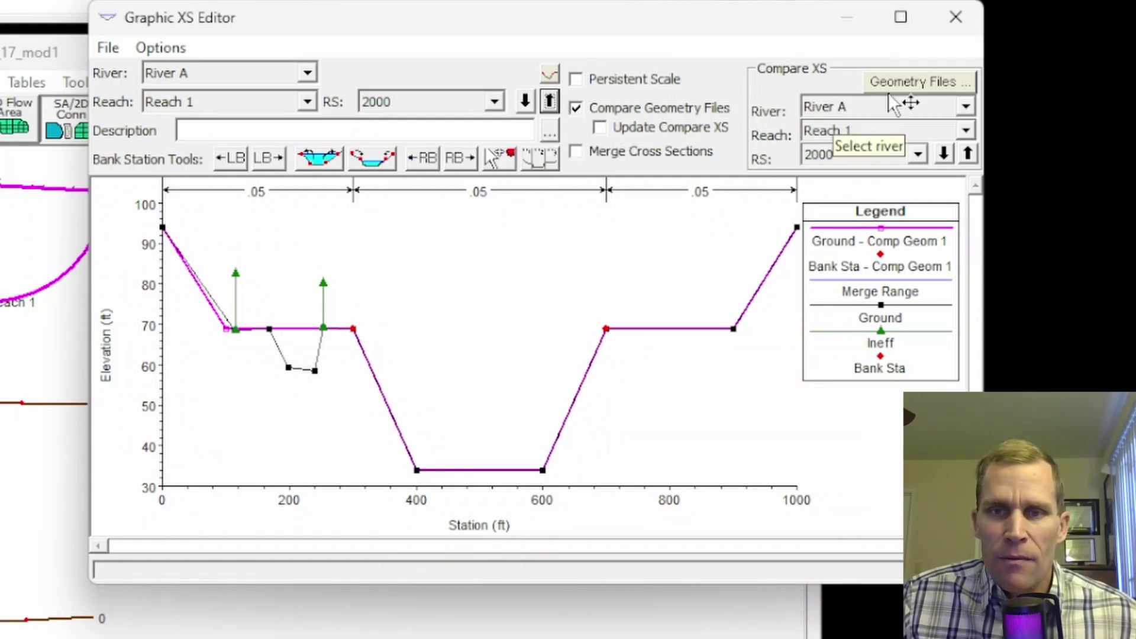
- Enable Merge Cross Sections and drag the left merge boundary to station 0
left_click(576, 153)
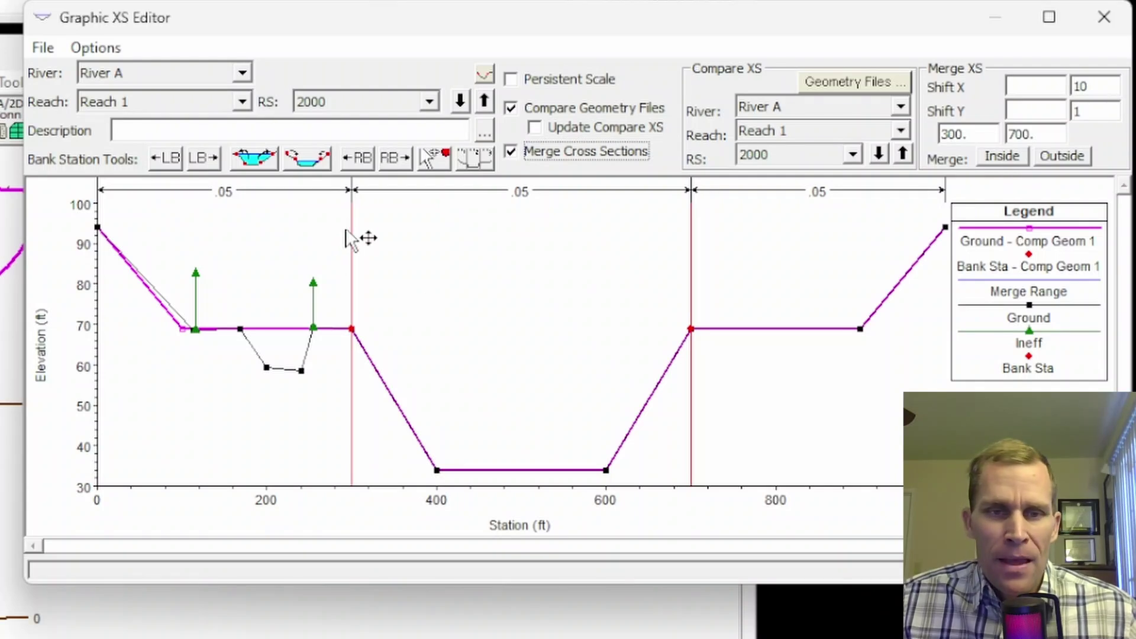
left_click_drag(354, 197, 134, 217)
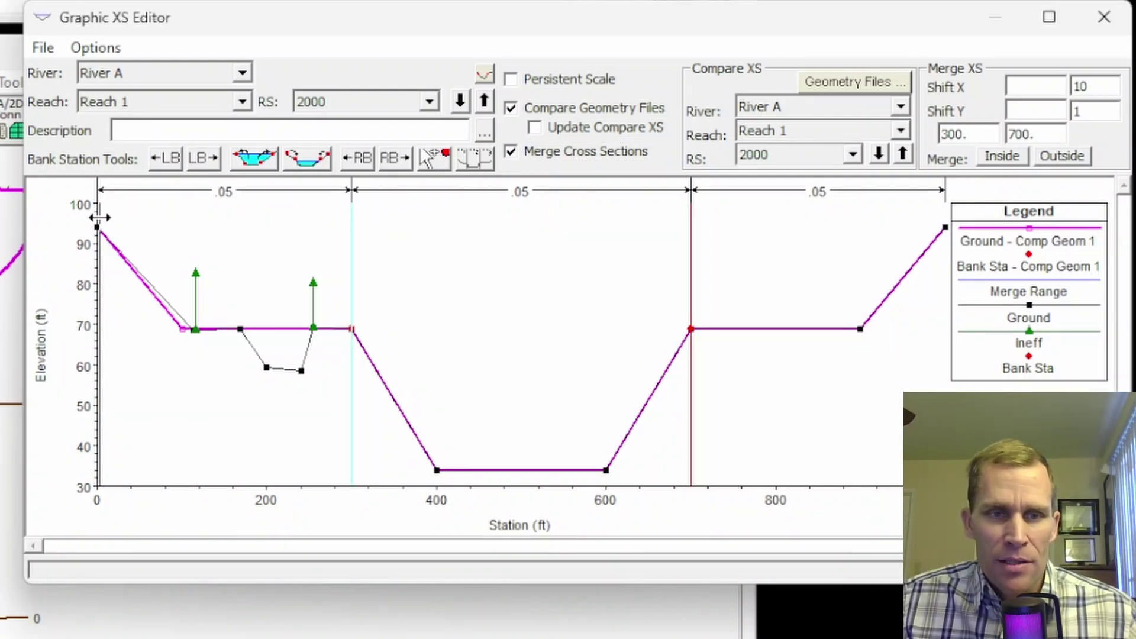
left_click_drag(133, 217, 100, 221)
left_click_drag(352, 227, 97, 218)
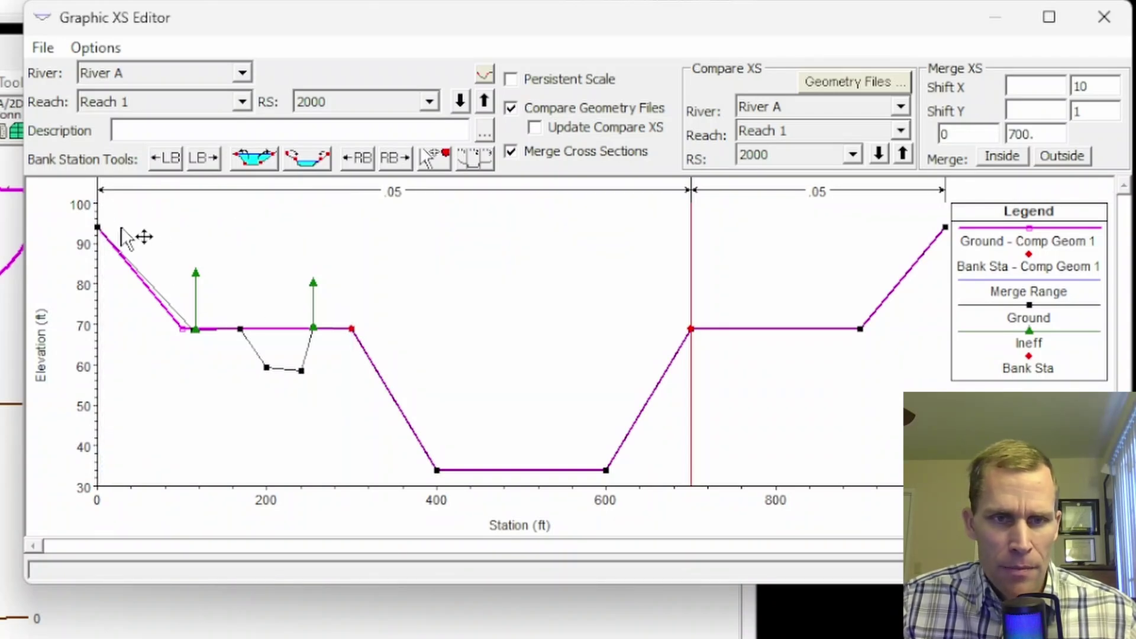
- Change the merge range's right end from station 700 to 300
left_click(969, 136)
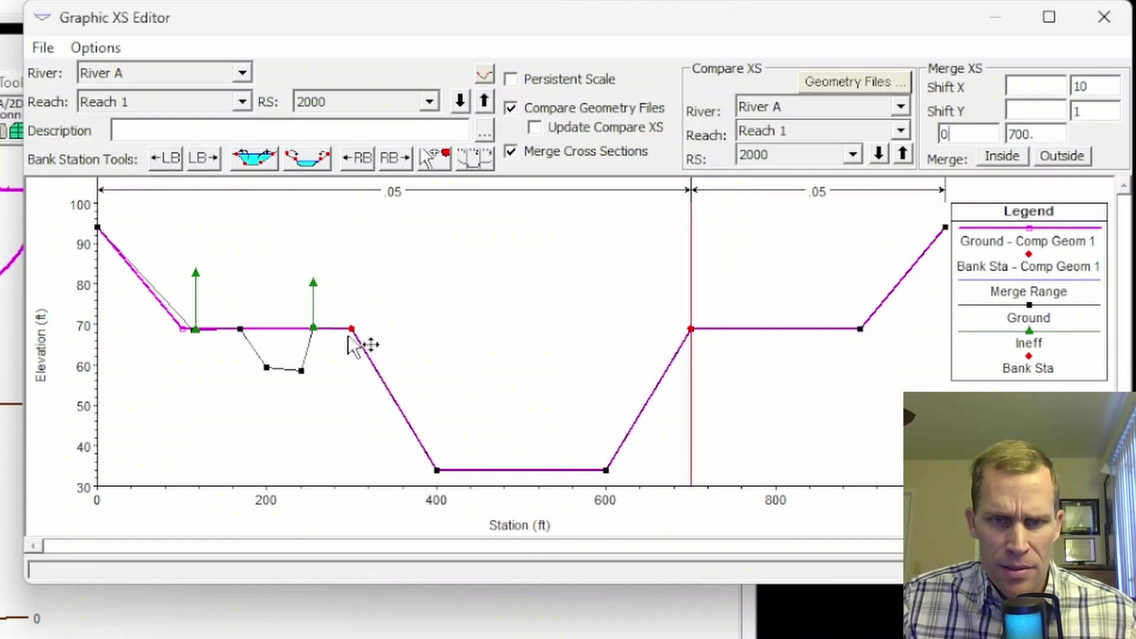
key("Tab")
type("300")
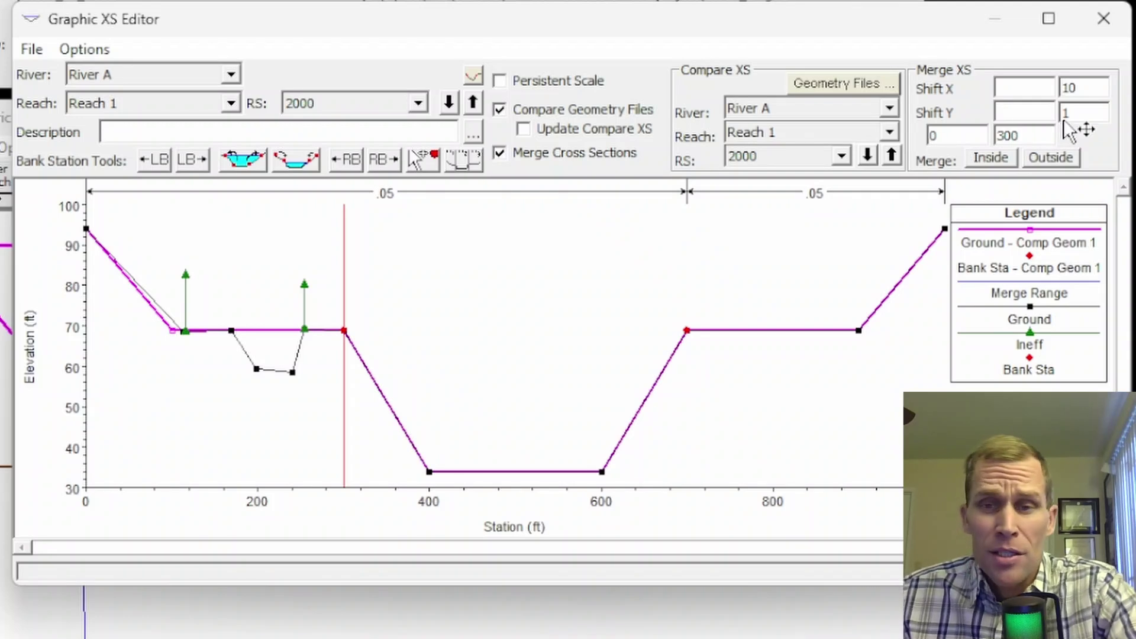
left_click_drag(1101, 89, 1056, 101)
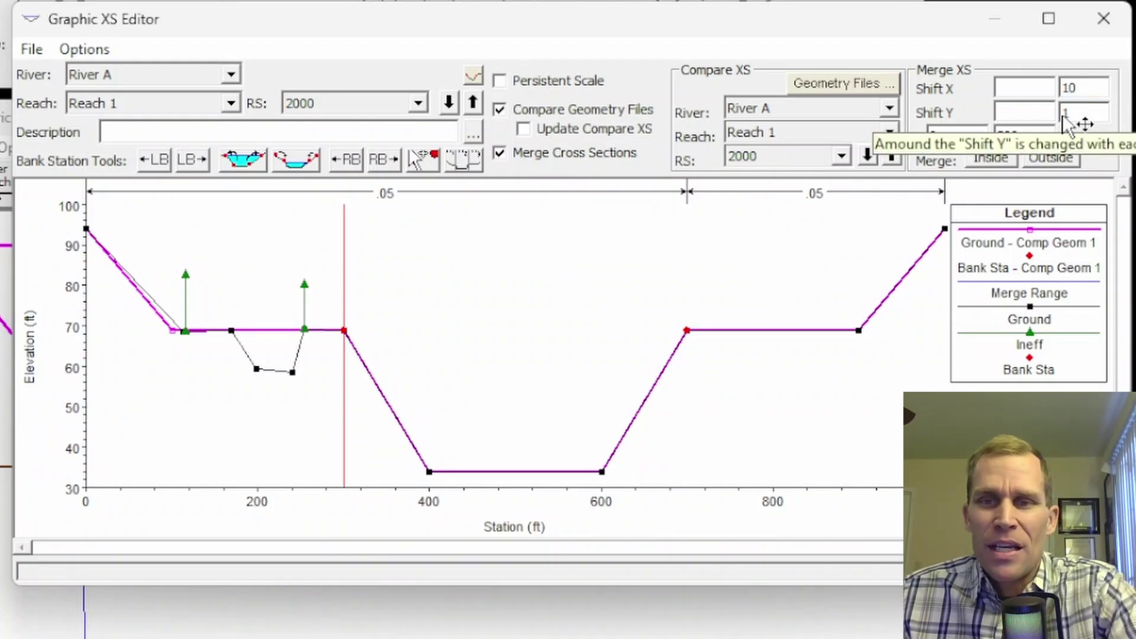
double_click(1077, 115)
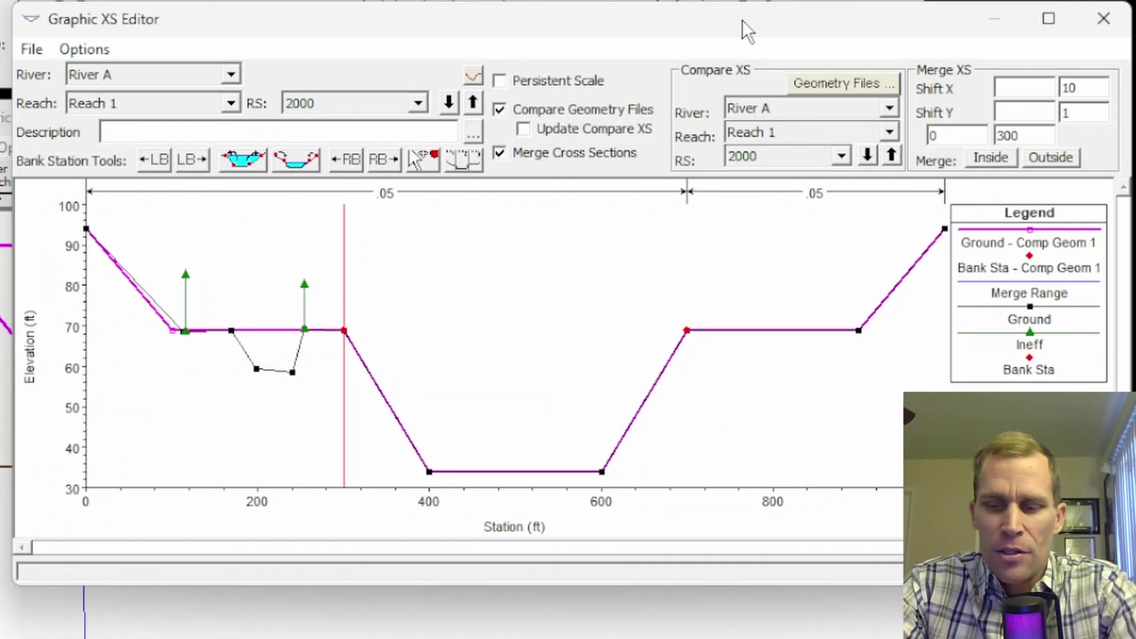
key("Right")
key("Right")
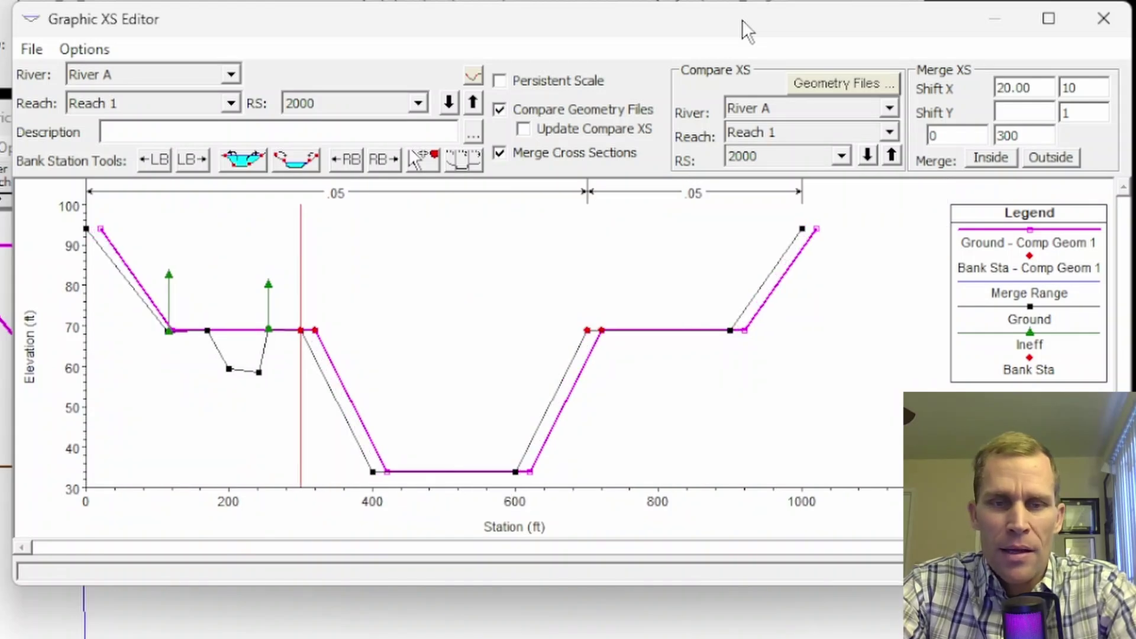
key("Right")
key("Right")
key("Right")
key("Right")
key("Right")
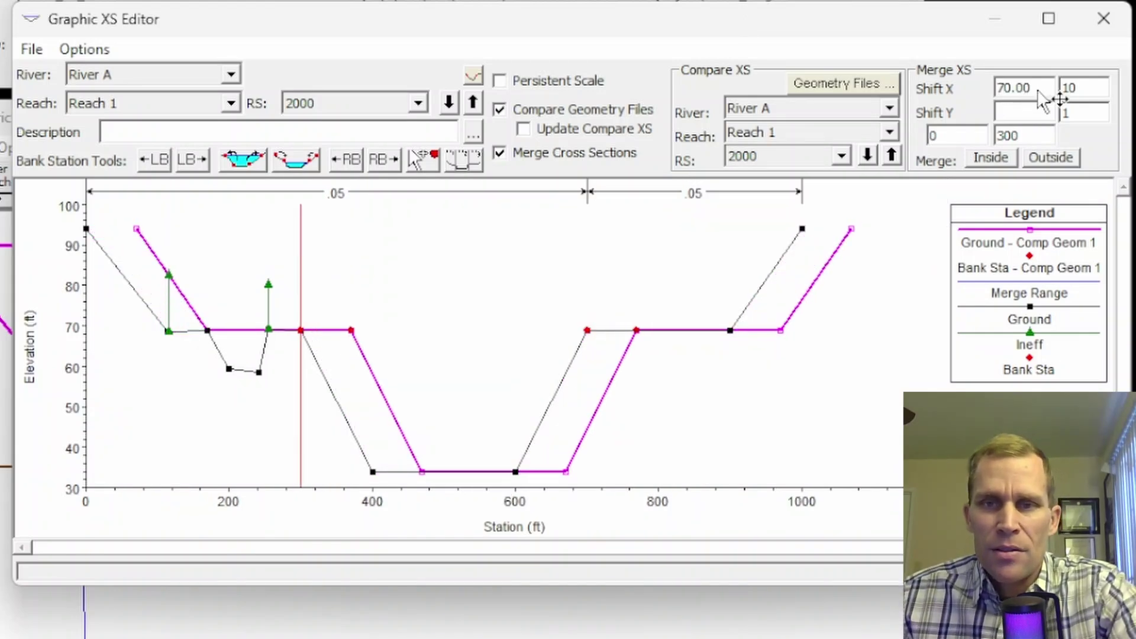
key("Left")
key("Left")
key("Left")
key("Left")
key("Left")
key("Left")
key("Left")
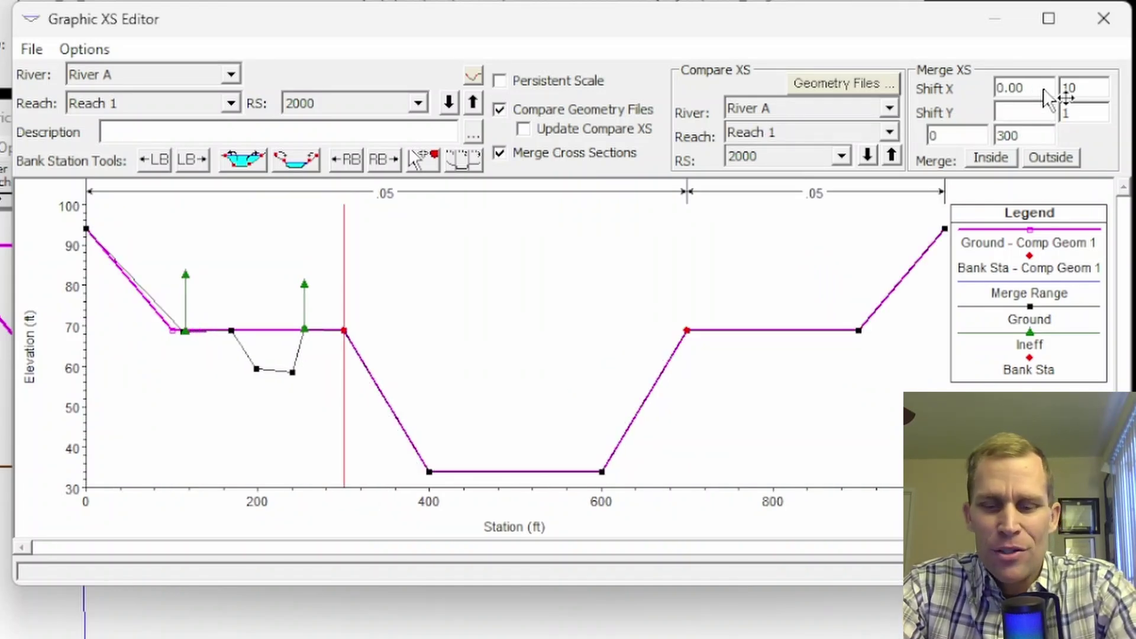
key("Up")
key("Up")
key("Up")
key("Up")
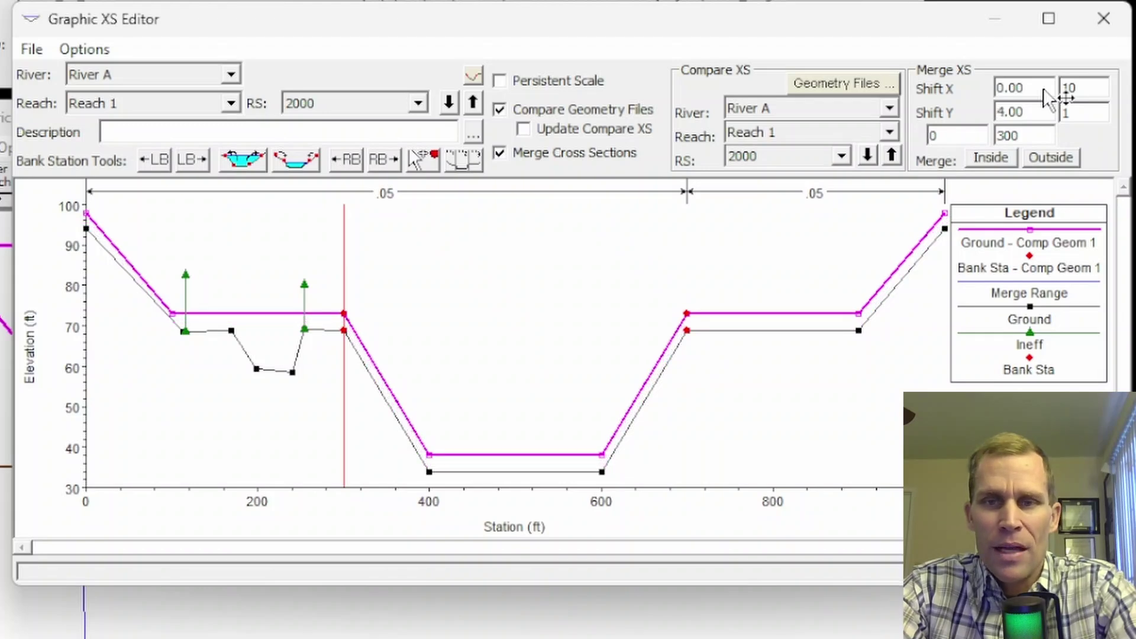
key("Down")
key("Down")
key("Down")
key("Down")
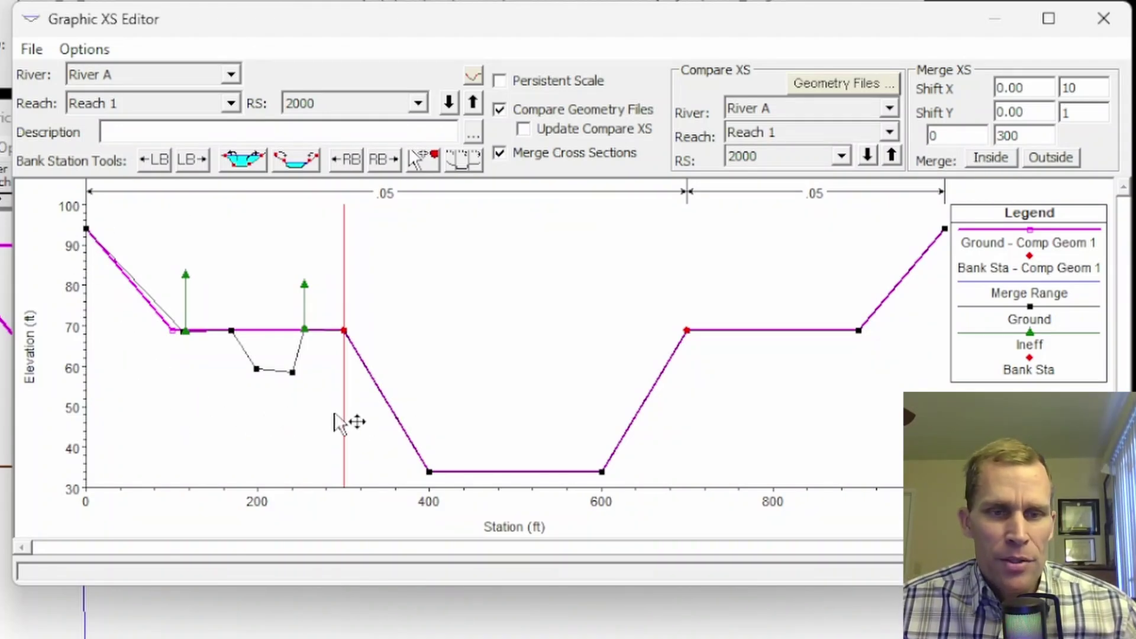
- Merge the original lesson_17 ground line into stations 0–300 using Merge Inside
left_click(995, 160)
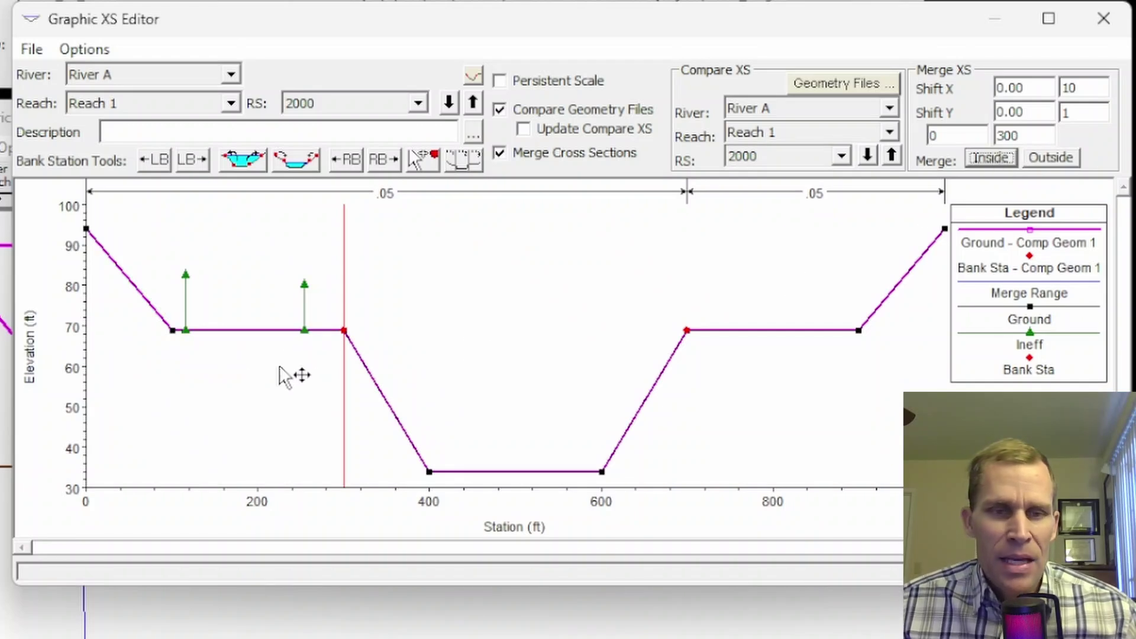
left_click(341, 335)
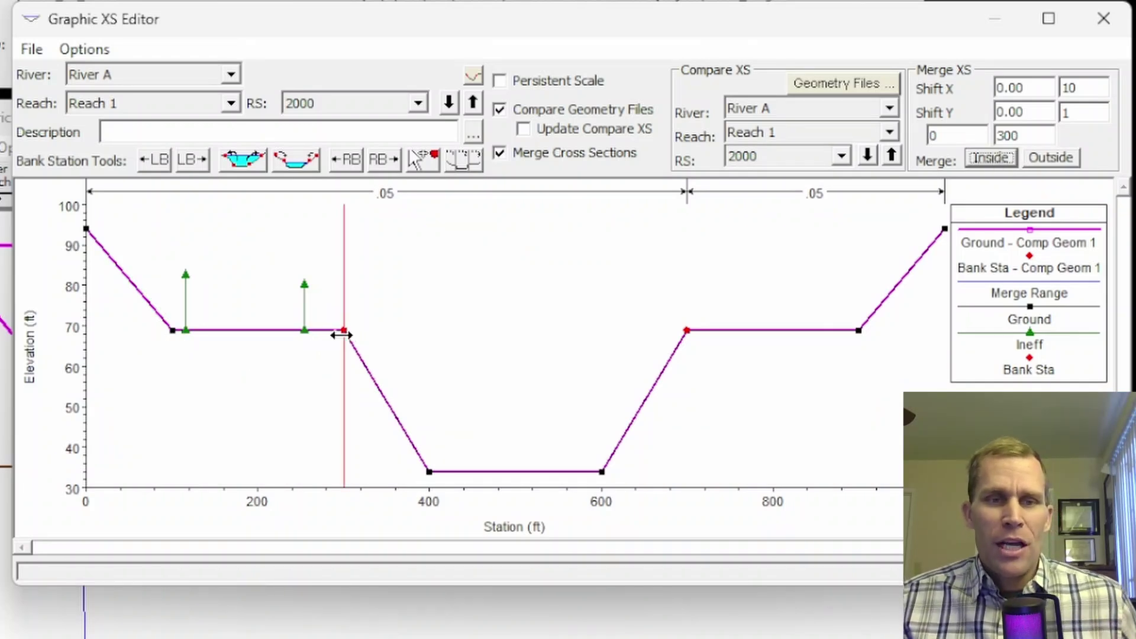